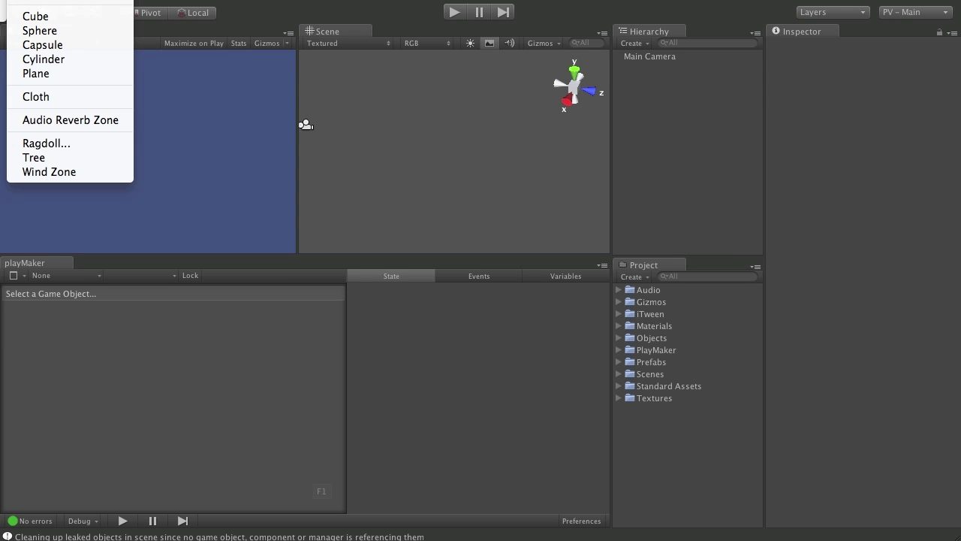
Create a cube and a ground plane, then scale the plane up to about 3
{"action": "left_click", "coordinate": [69, 16]}
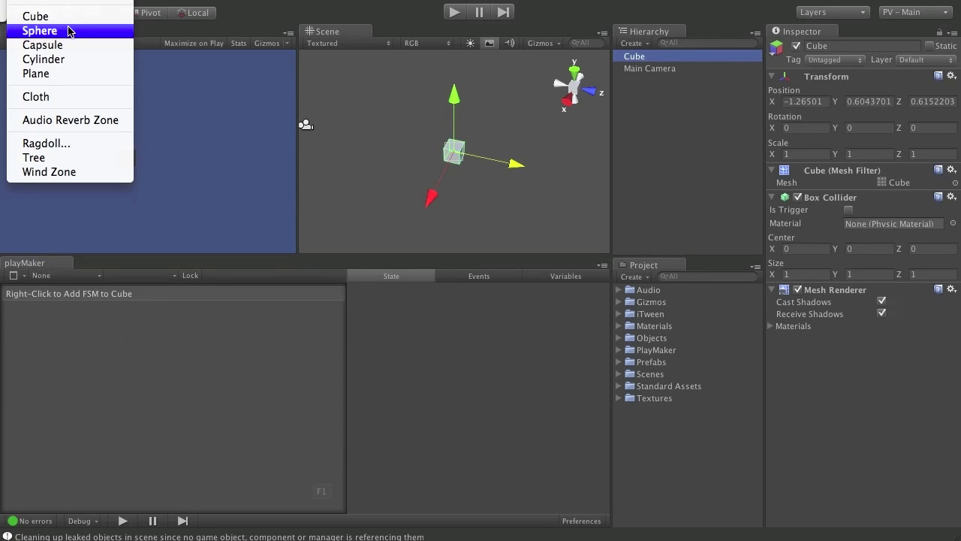
{"action": "left_click", "coordinate": [45, 73]}
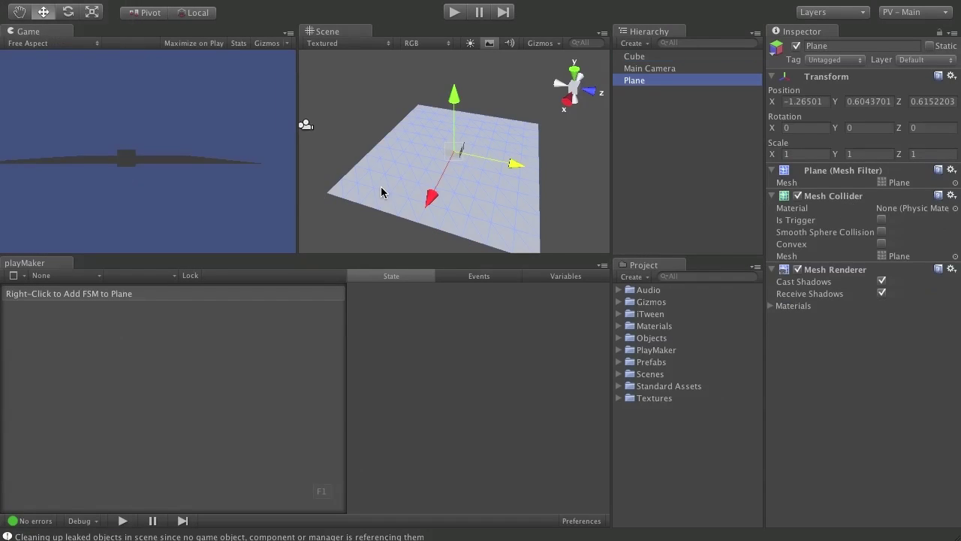
{"action": "key", "text": "r"}
{"action": "left_click_drag", "start_coordinate": [455, 153], "coordinate": [428, 146]}
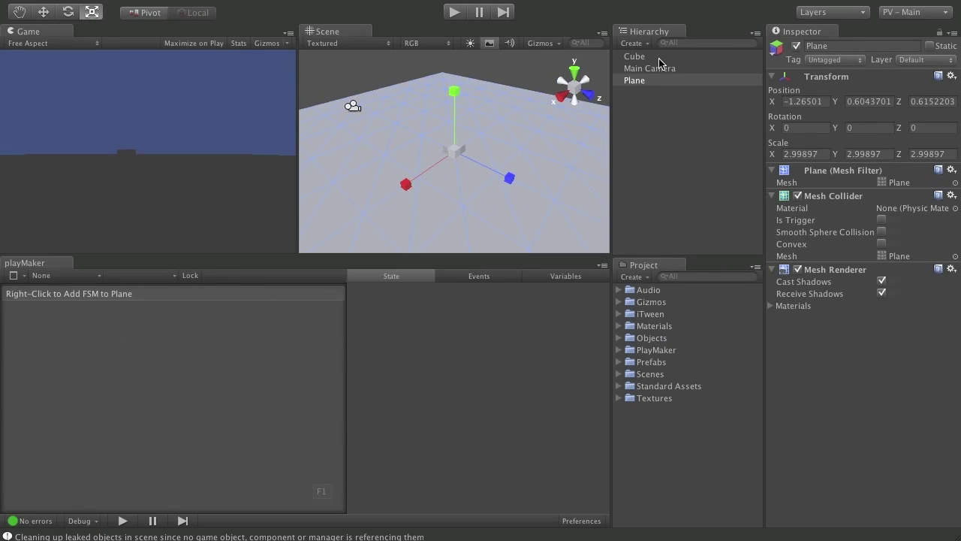
Rename the cube to PopCube and raise it above the plane
{"action": "left_click", "coordinate": [635, 57]}
{"action": "left_click", "coordinate": [627, 59]}
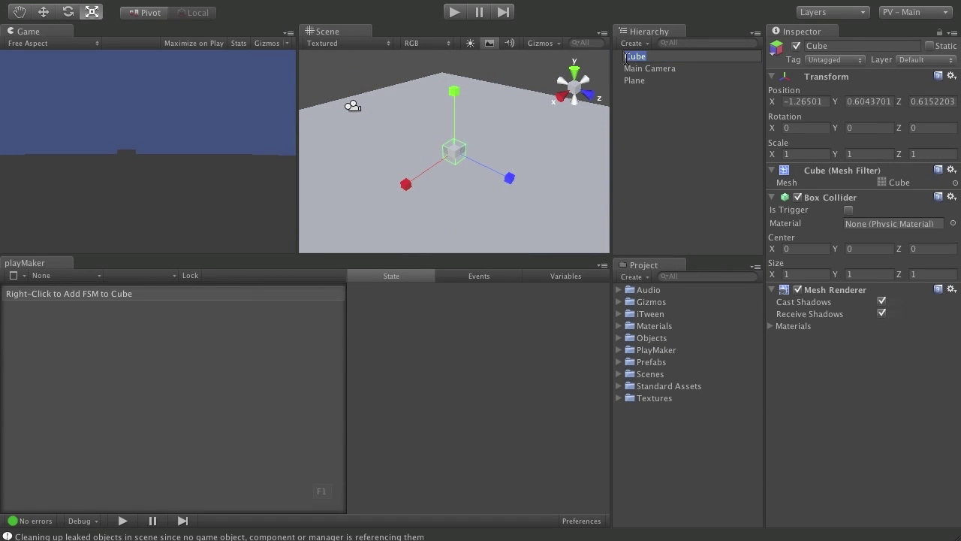
{"action": "type", "text": "PopCube"}
{"action": "key", "text": "Return"}
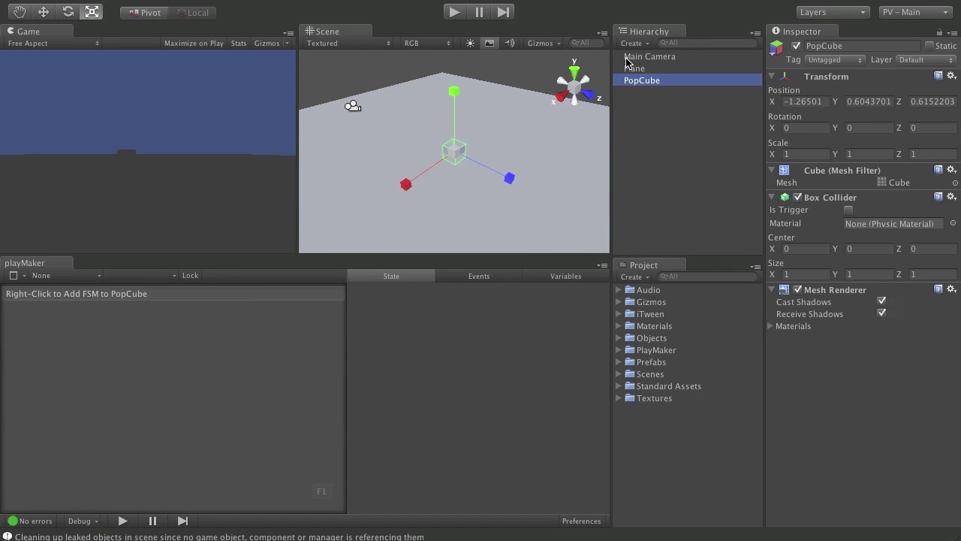
{"action": "key", "text": "f"}
{"action": "key", "text": "q"}
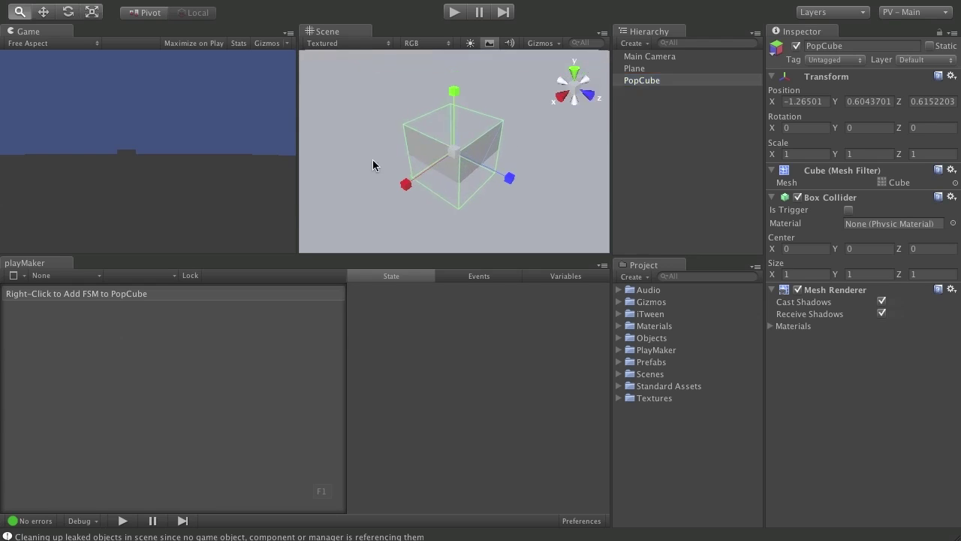
{"action": "key", "text": "w"}
{"action": "mouse_move", "coordinate": [454, 93]}
{"action": "left_mouse_down"}
{"action": "mouse_move", "coordinate": [459, 59]}
{"action": "mouse_move", "coordinate": [418, 115]}
{"action": "mouse_move", "coordinate": [473, 115]}
{"action": "mouse_move", "coordinate": [460, 103]}
{"action": "left_mouse_up"}
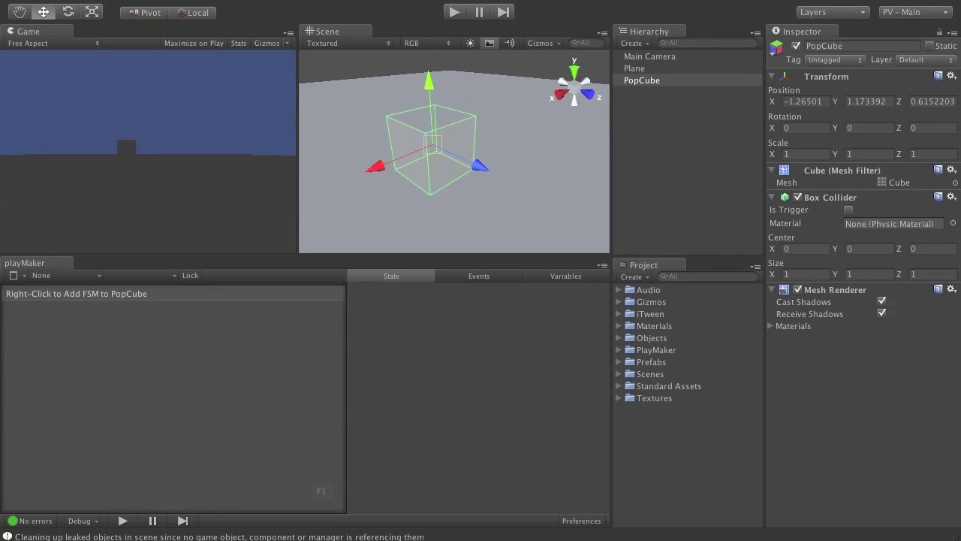
Add a Rigidbody to PopCube and create a new Physic Material in the Materials folder
{"action": "mouse_move", "coordinate": [30, 1]}
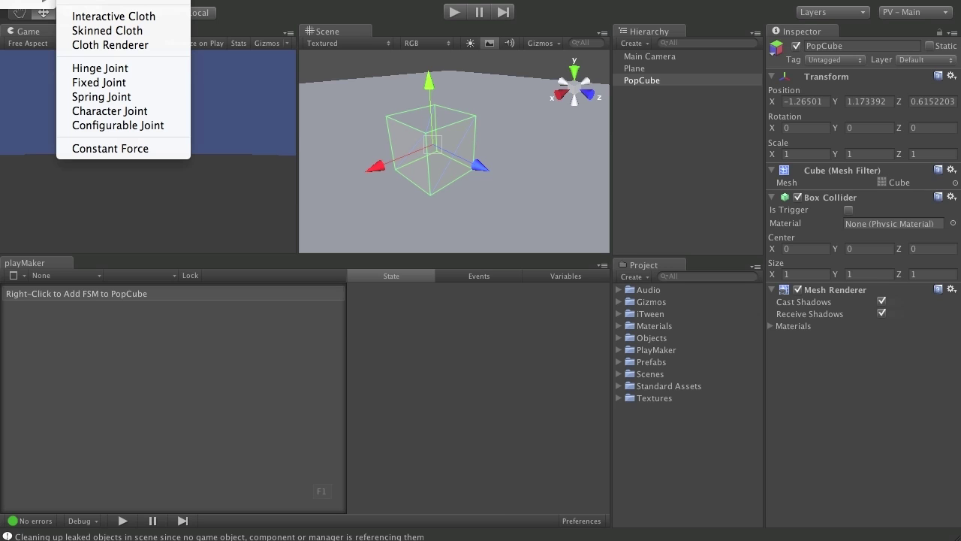
{"action": "left_click", "coordinate": [105, 1]}
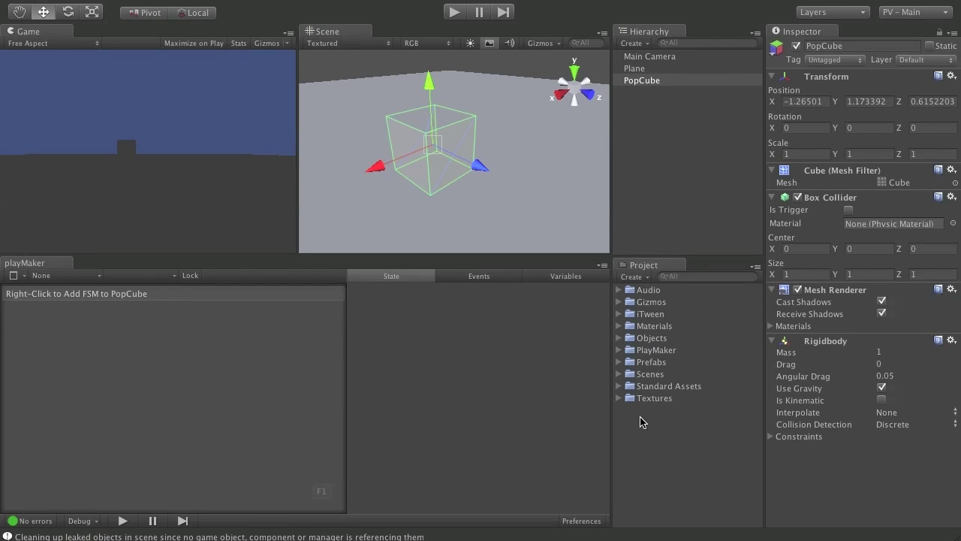
{"action": "left_click", "coordinate": [619, 326]}
{"action": "right_click", "coordinate": [654, 326]}
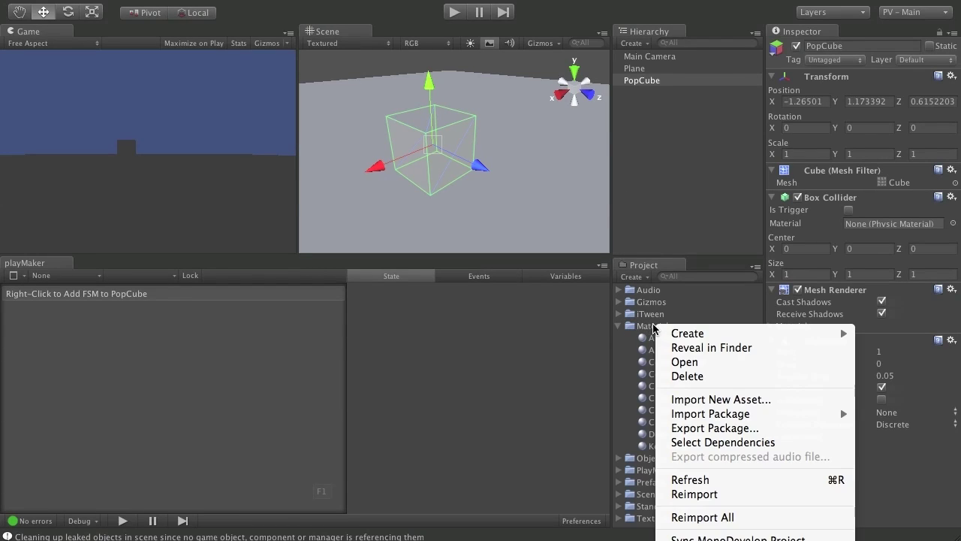
{"action": "mouse_move", "coordinate": [841, 333]}
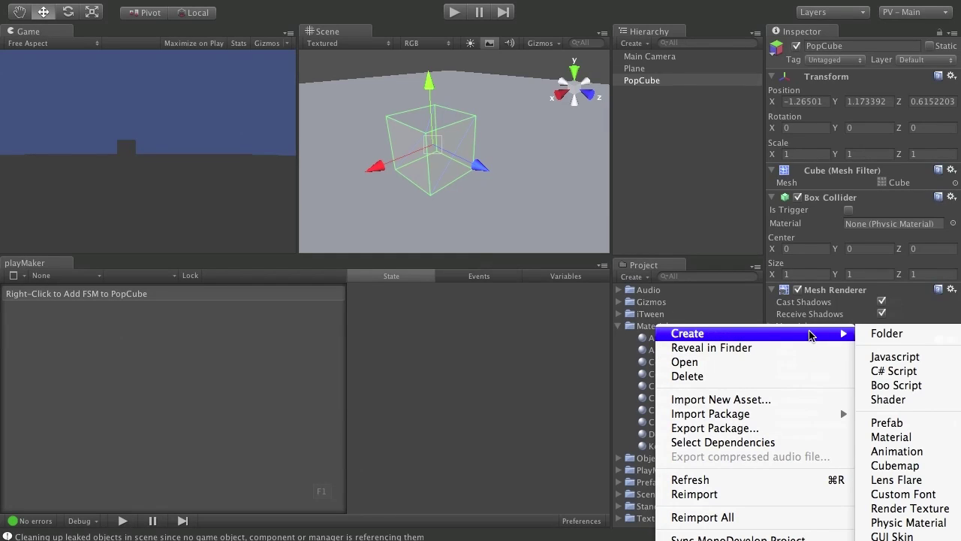
{"action": "left_click", "coordinate": [915, 522]}
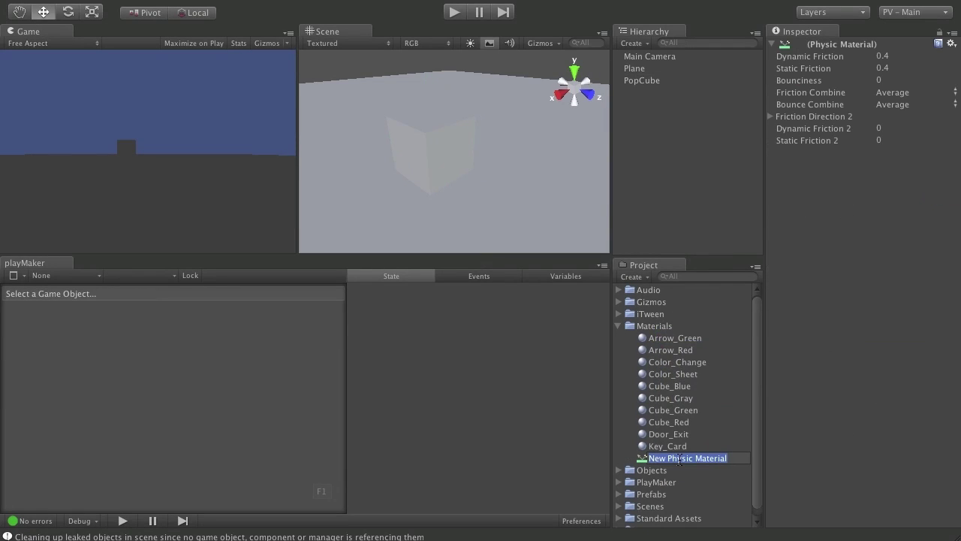
Name the physic material Bouncy and set its Bounciness to 1
{"action": "type", "text": "Bouncy"}
{"action": "key", "text": "Return"}
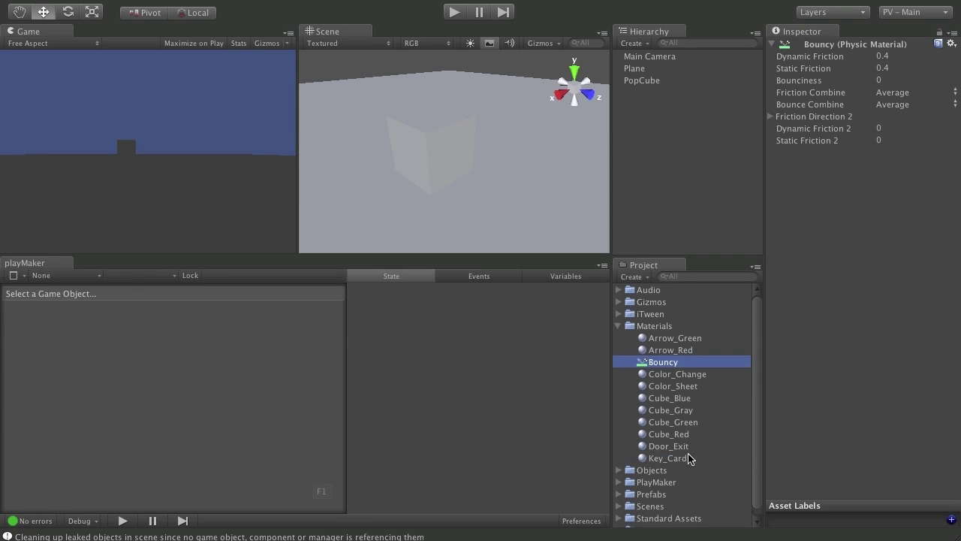
{"action": "left_click", "coordinate": [890, 80]}
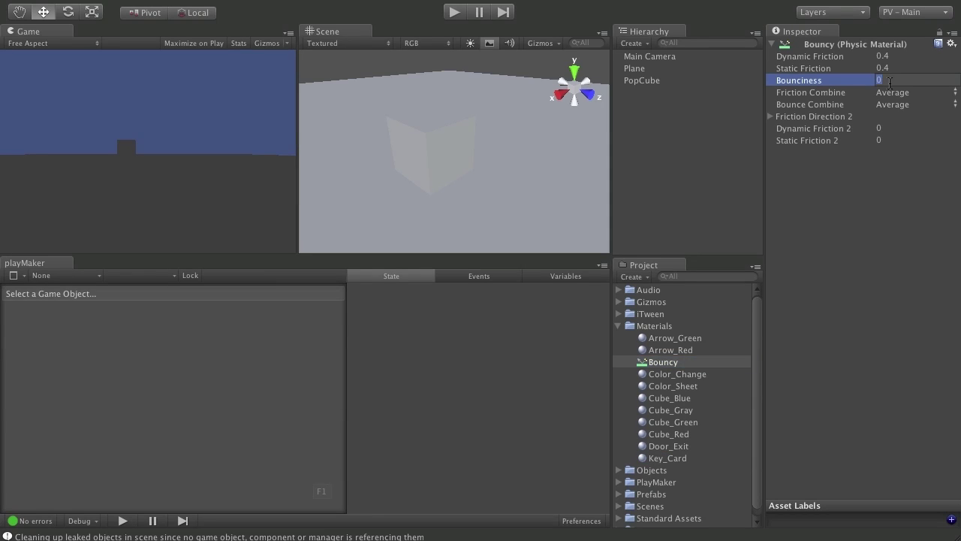
{"action": "type", "text": "1"}
{"action": "key", "text": "Return"}
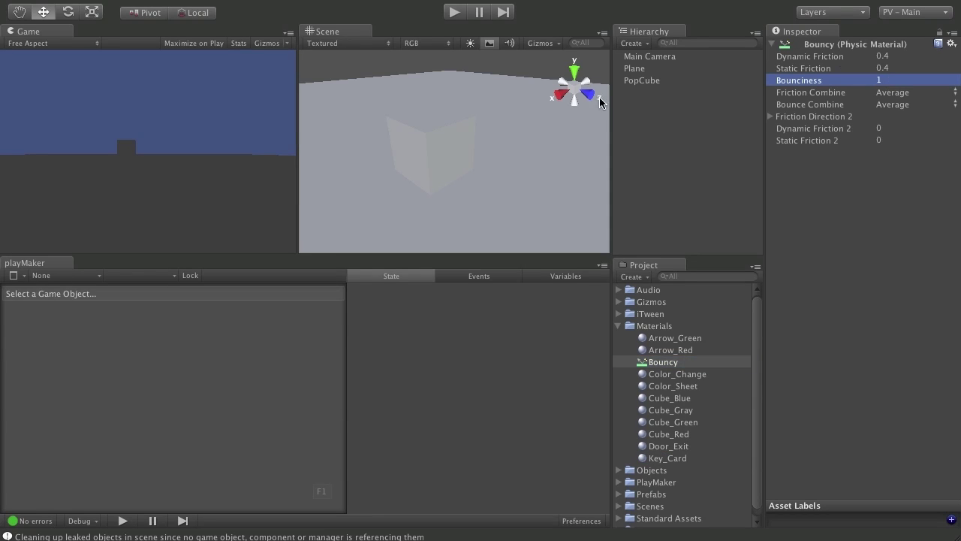
Drag the Bouncy physic material and the Cube_Blue material onto PopCube
{"action": "left_click_drag", "start_coordinate": [662, 368], "coordinate": [628, 80]}
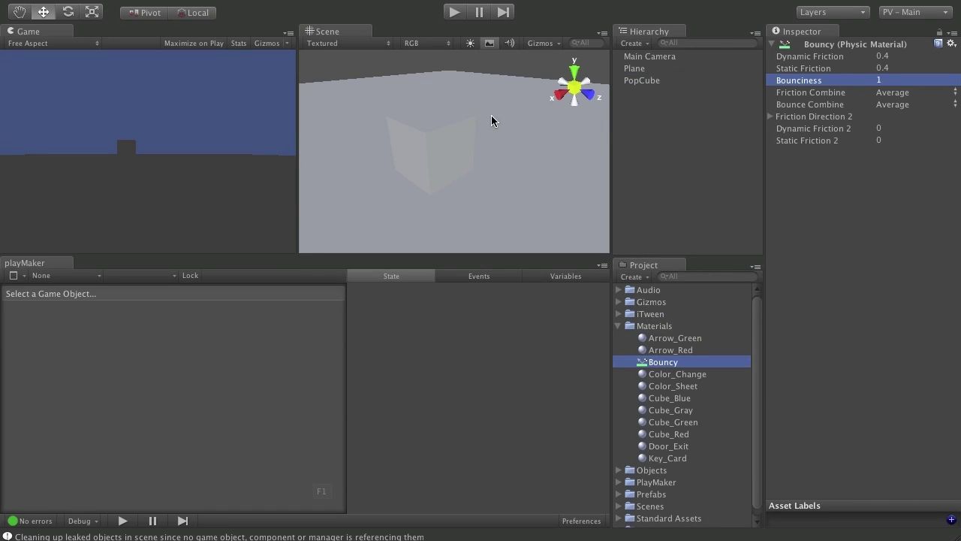
{"action": "left_click", "coordinate": [618, 326]}
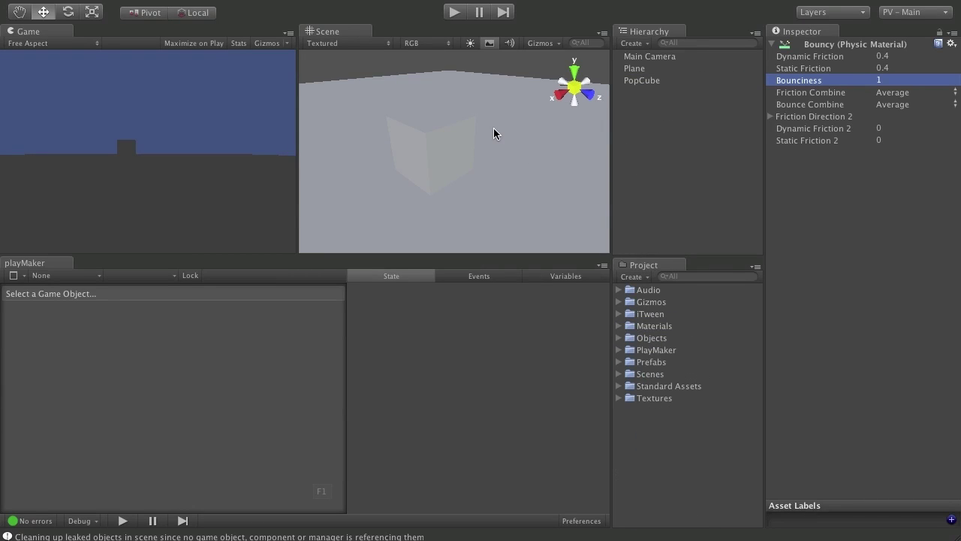
{"action": "left_click", "coordinate": [619, 326]}
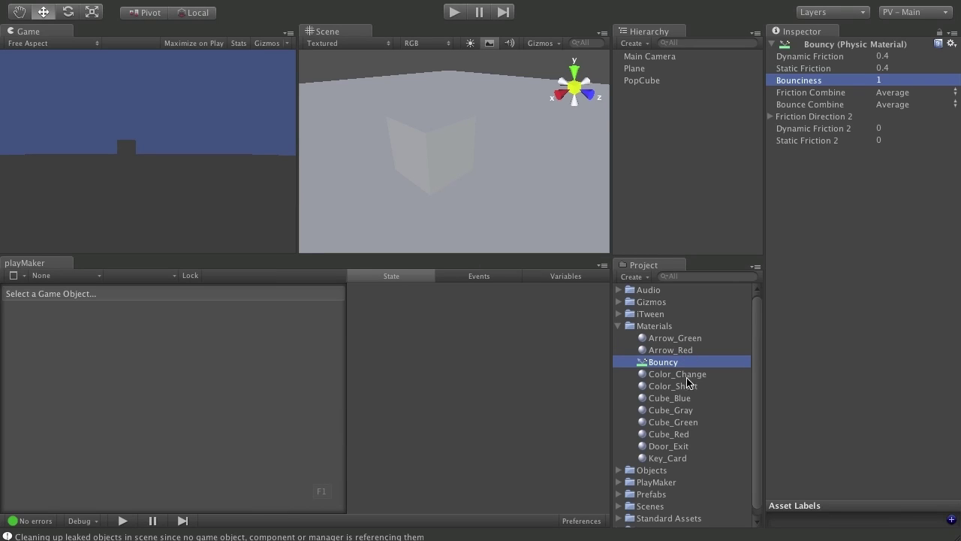
{"action": "left_click_drag", "start_coordinate": [678, 398], "coordinate": [645, 82]}
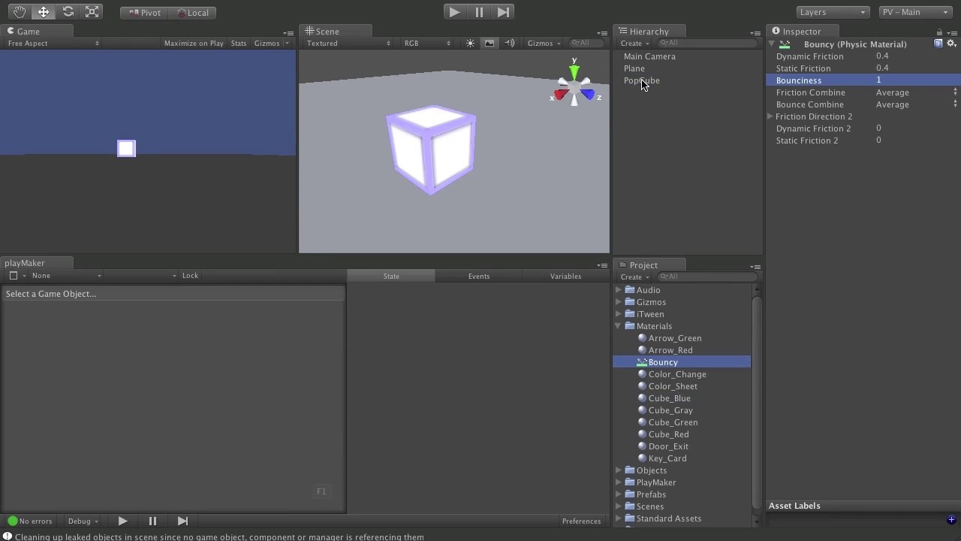
{"action": "left_click", "coordinate": [618, 326]}
{"action": "left_click_drag", "start_coordinate": [453, 190], "coordinate": [437, 137], "text": "alt"}
{"action": "key", "text": "w"}
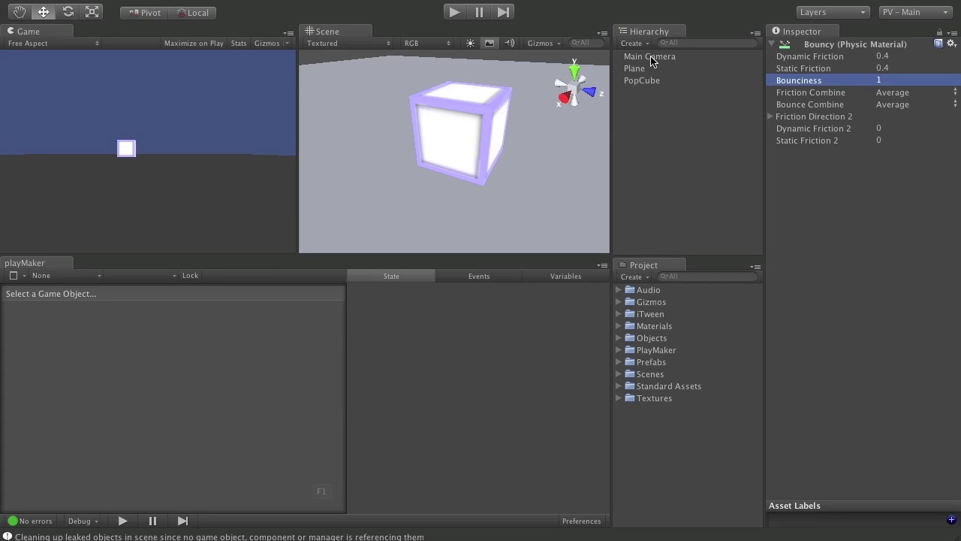
Add a PlayMaker FSM to PopCube and rename its first state Listener
{"action": "left_click", "coordinate": [641, 80]}
{"action": "right_click", "coordinate": [48, 335]}
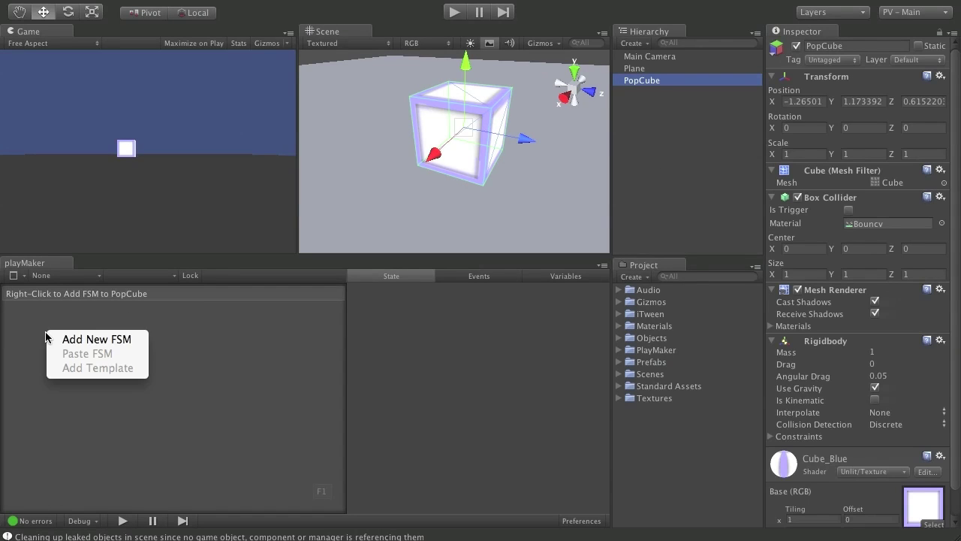
{"action": "left_click", "coordinate": [100, 342]}
{"action": "left_click_drag", "start_coordinate": [203, 447], "coordinate": [82, 351]}
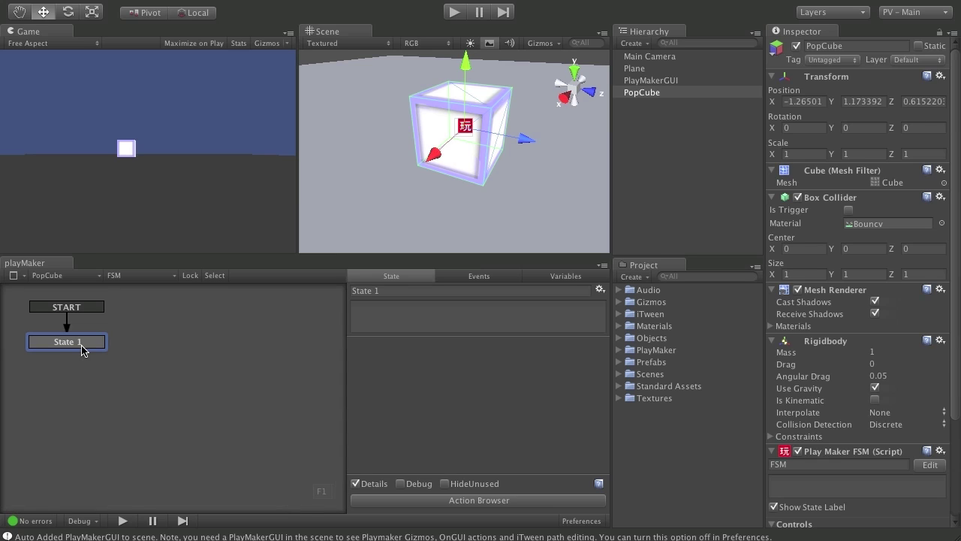
{"action": "left_click", "coordinate": [392, 291]}
{"action": "type", "text": "Listener"}
Give the Listener state a transition triggered by a new Pop Up event
{"action": "right_click", "coordinate": [100, 351]}
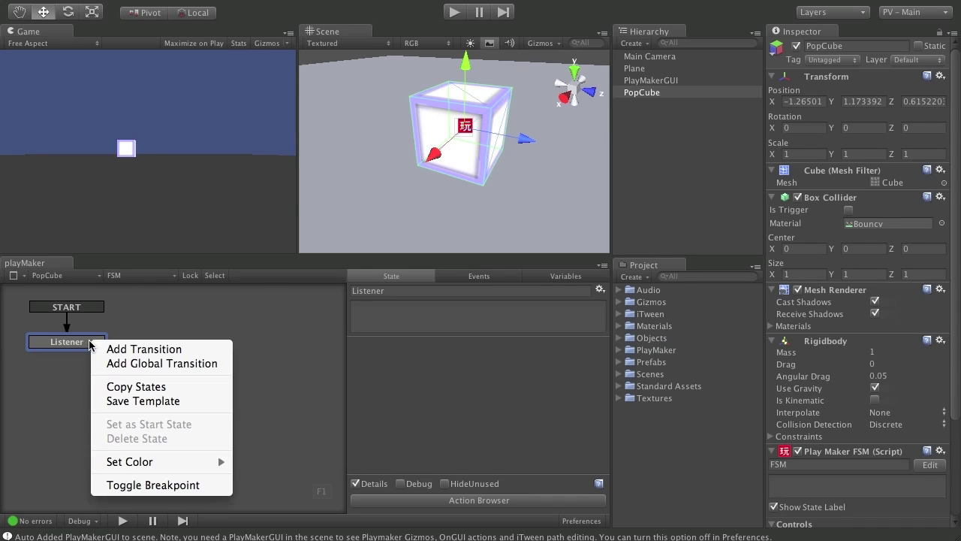
{"action": "left_click", "coordinate": [124, 348]}
{"action": "left_click", "coordinate": [474, 278]}
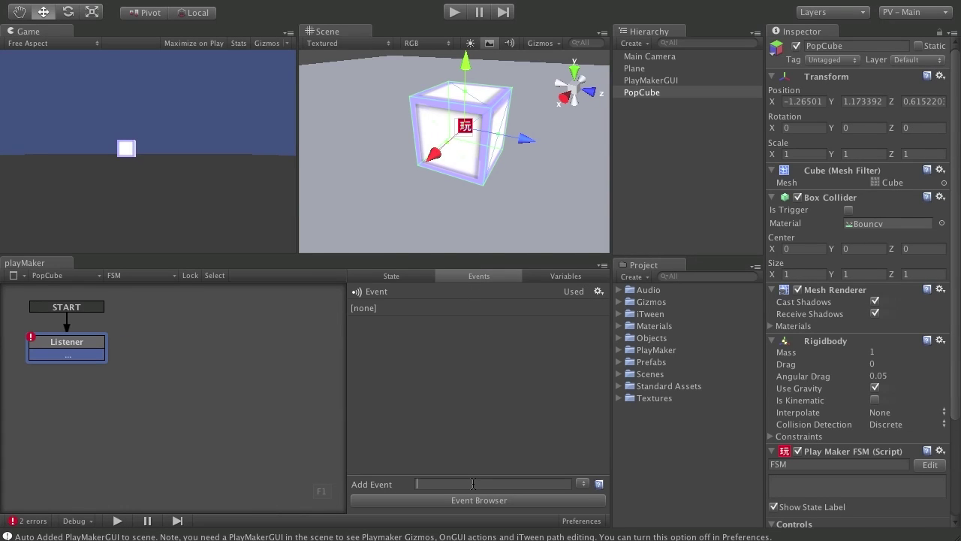
{"action": "key", "text": "Return"}
{"action": "right_click", "coordinate": [85, 354]}
{"action": "left_click", "coordinate": [118, 358]}
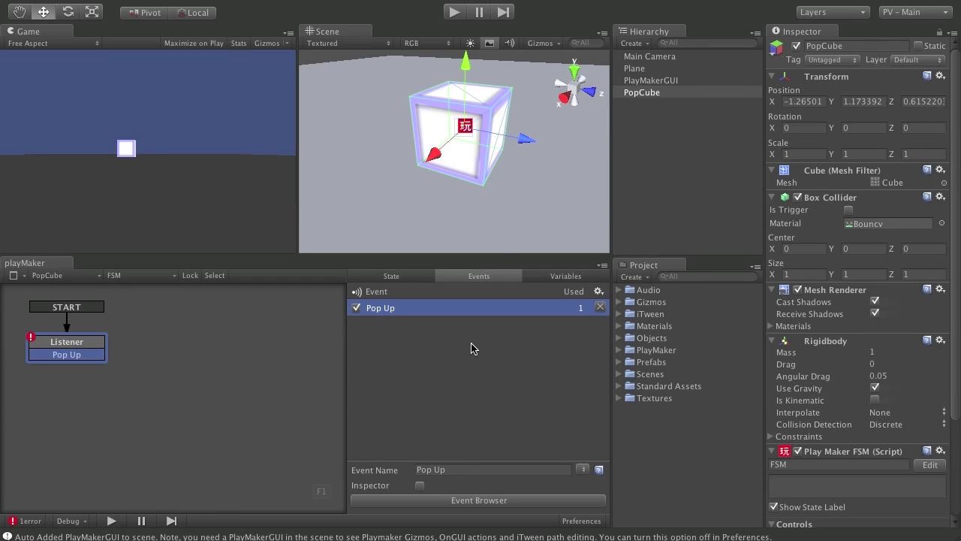
Add a second state to the graph named Add Pop
{"action": "right_click", "coordinate": [228, 355]}
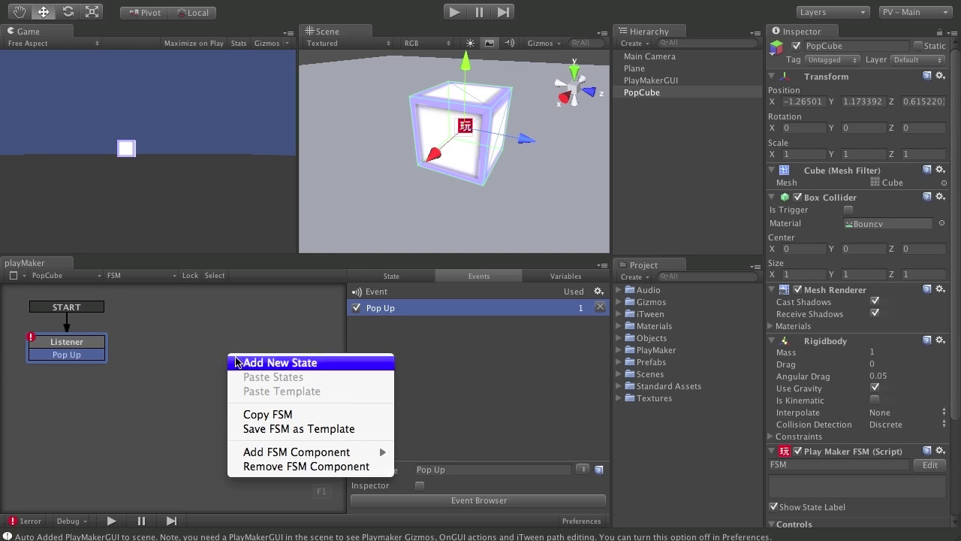
{"action": "left_click", "coordinate": [250, 365]}
{"action": "left_click_drag", "start_coordinate": [260, 362], "coordinate": [186, 367]}
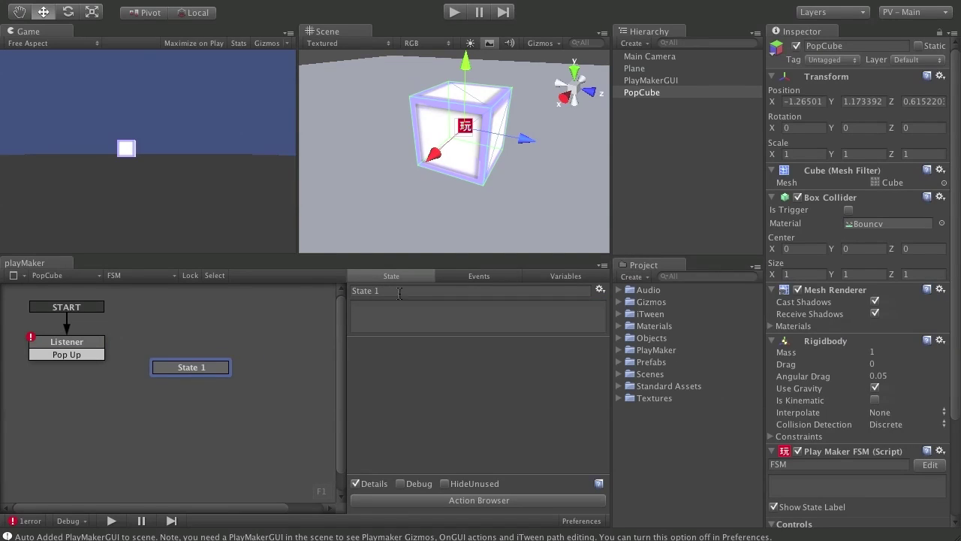
{"action": "left_click", "coordinate": [399, 291]}
{"action": "type", "text": "Add Pop"}
{"action": "key", "text": "Return"}
Give Add Pop a FINISHED transition that connects back to the Listener state
{"action": "right_click", "coordinate": [211, 376]}
{"action": "left_click", "coordinate": [235, 377]}
{"action": "right_click", "coordinate": [209, 381]}
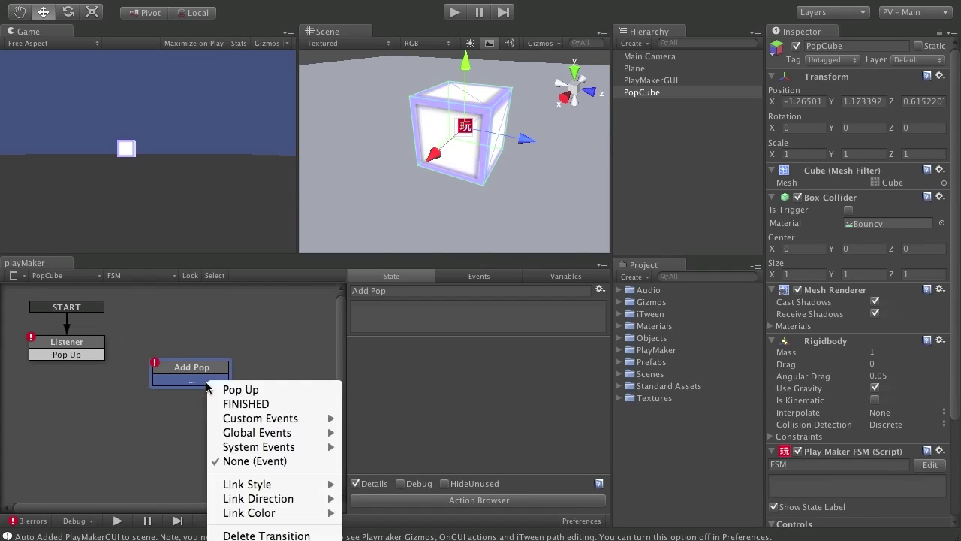
{"action": "left_click", "coordinate": [244, 403]}
{"action": "mouse_move", "coordinate": [180, 380]}
{"action": "left_mouse_down"}
{"action": "mouse_move", "coordinate": [117, 346]}
{"action": "mouse_move", "coordinate": [98, 356]}
{"action": "mouse_move", "coordinate": [154, 366]}
{"action": "mouse_move", "coordinate": [171, 389]}
{"action": "left_mouse_up"}
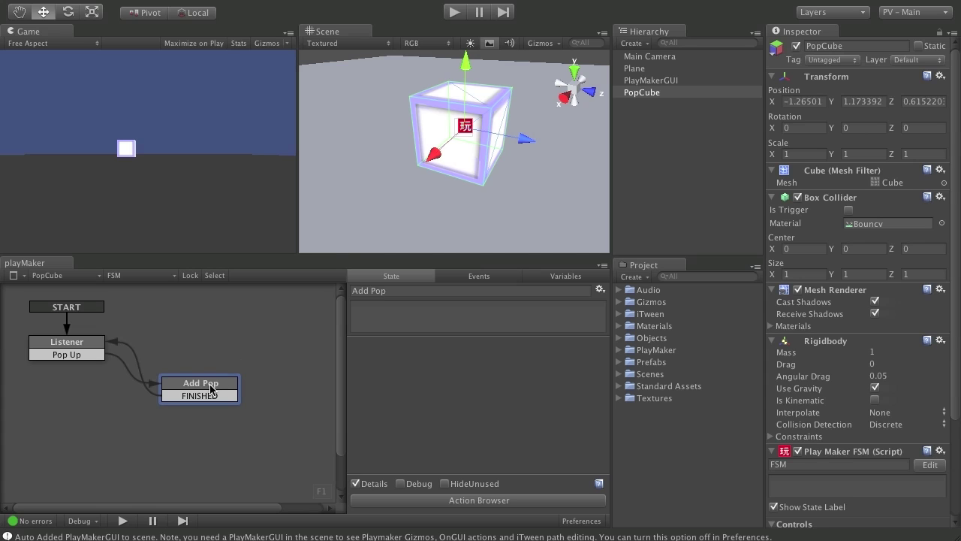
{"action": "right_click_drag", "start_coordinate": [447, 145], "coordinate": [410, 182], "text": "alt"}
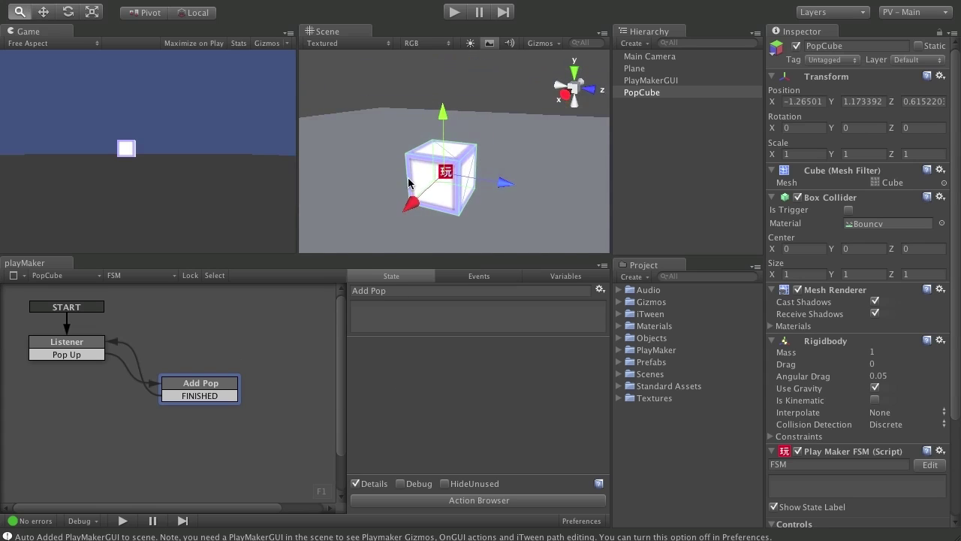
{"action": "left_click_drag", "start_coordinate": [409, 182], "coordinate": [454, 169], "text": "alt"}
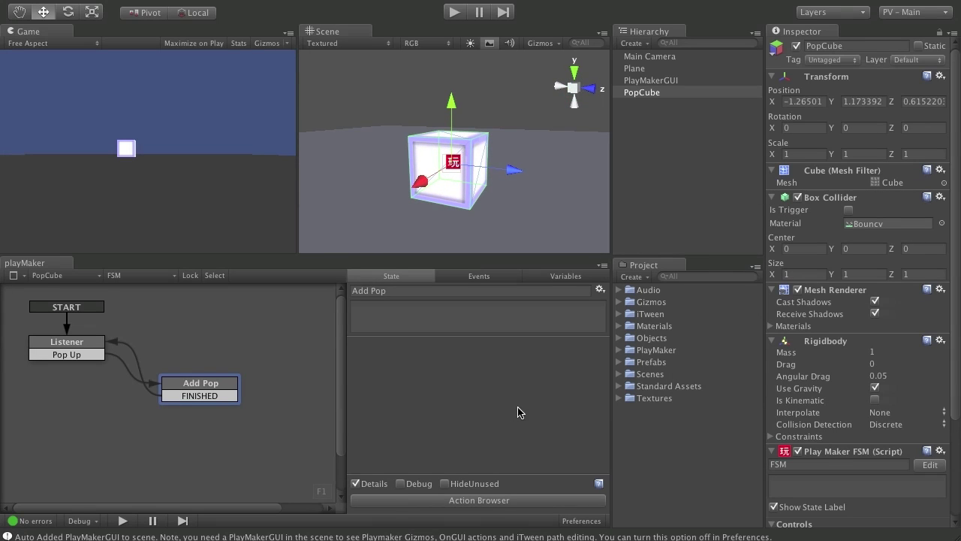
{"action": "left_click", "coordinate": [516, 500]}
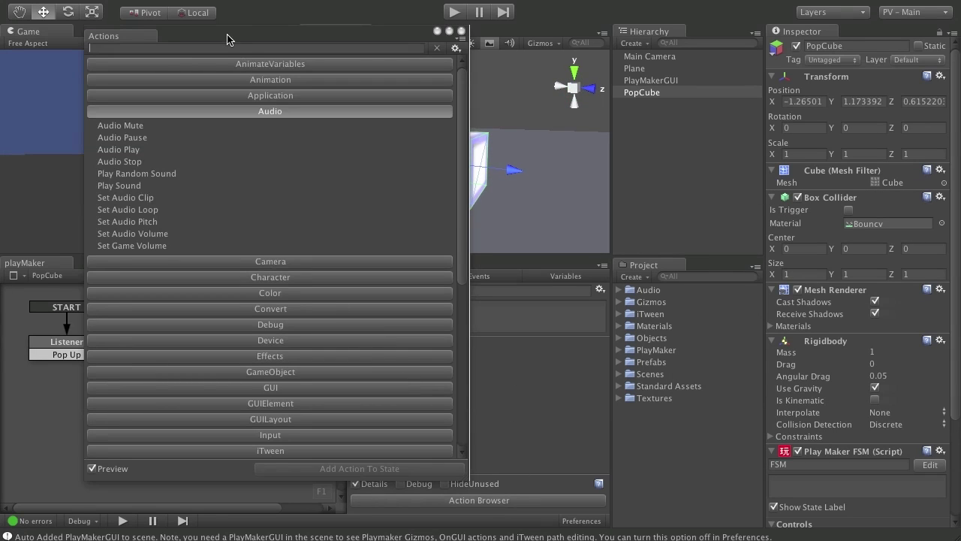
Search for 'add fo' and add the Add Force action to the Add Pop state
{"action": "type", "text": "add force"}
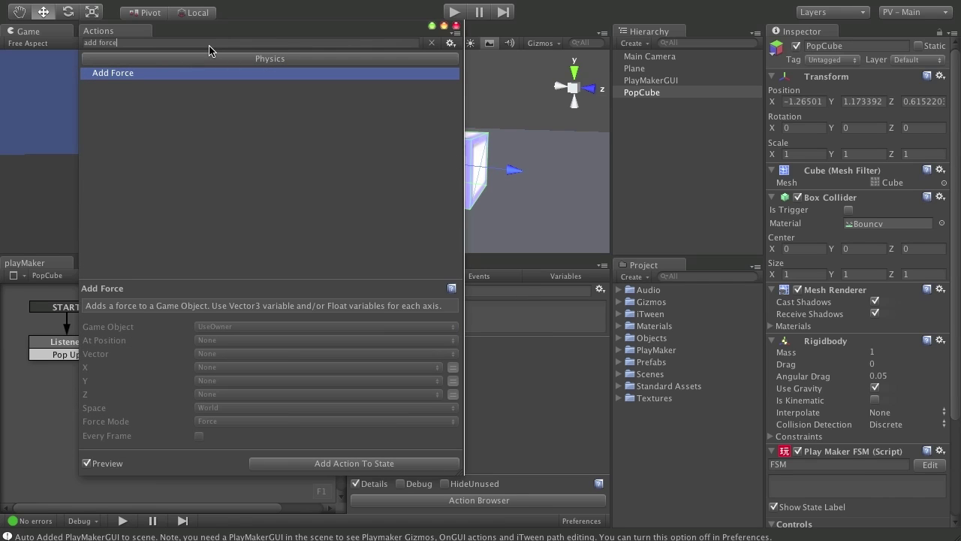
{"action": "key", "text": "Return"}
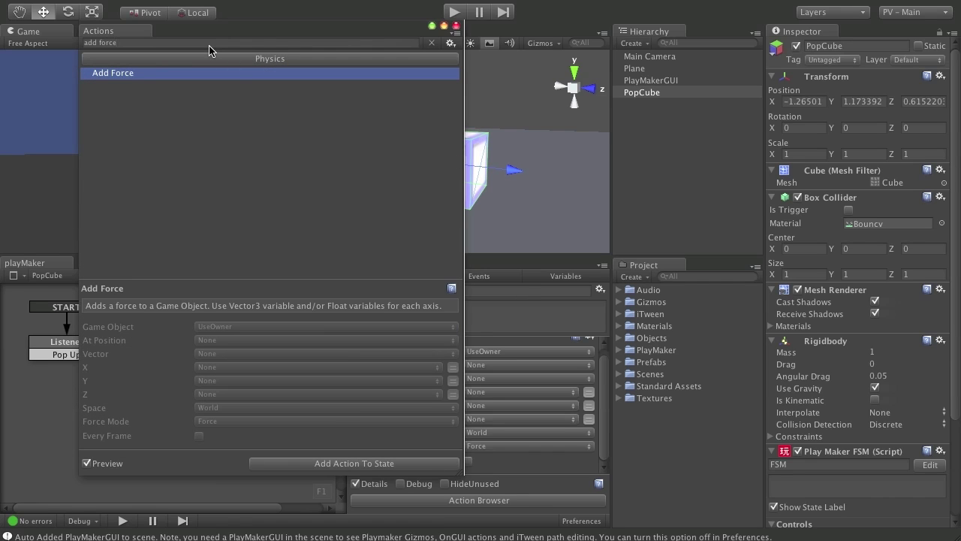
{"action": "left_click", "coordinate": [456, 26]}
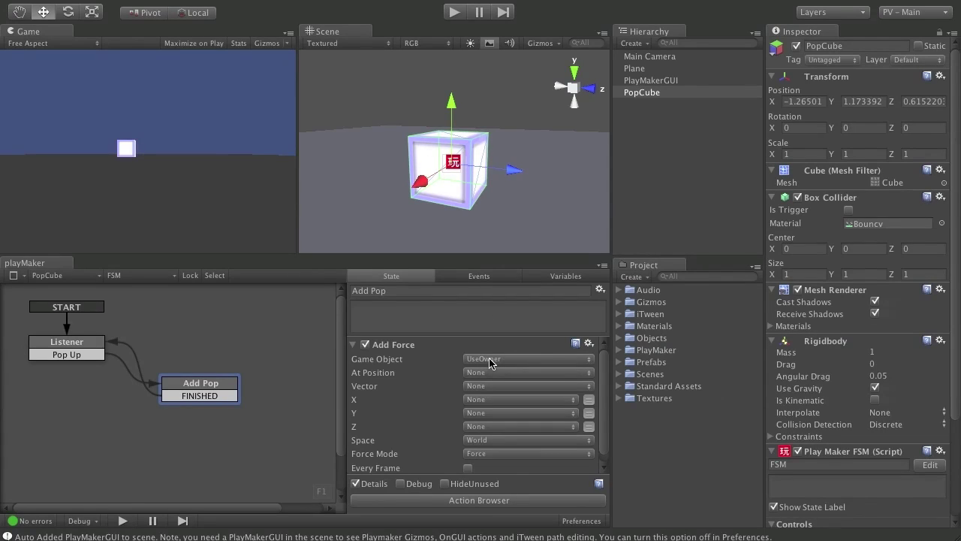
{"action": "left_click", "coordinate": [652, 93]}
Switch Add Force's Y from a variable to a directly entered value of 400
{"action": "left_click", "coordinate": [501, 413]}
{"action": "left_click", "coordinate": [502, 413]}
{"action": "left_click", "coordinate": [589, 413]}
{"action": "left_click", "coordinate": [489, 413]}
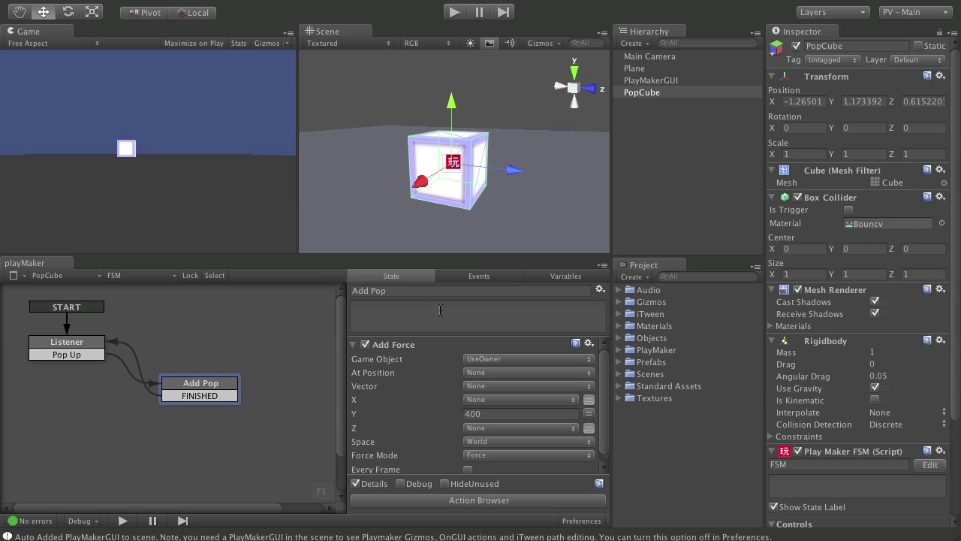
{"action": "left_click_drag", "start_coordinate": [603, 369], "coordinate": [609, 406]}
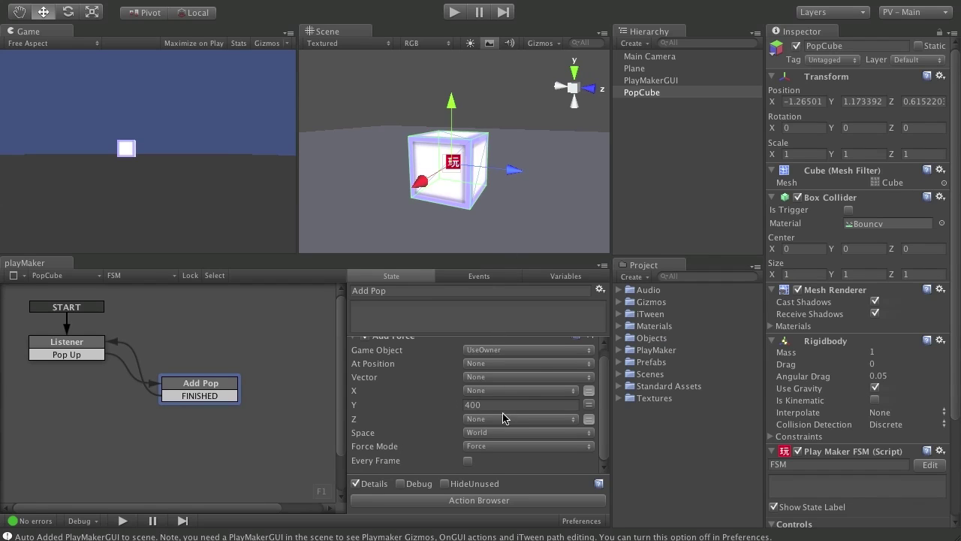
Keep the force in World space and set its Force Mode to Impulse
{"action": "left_click", "coordinate": [522, 437]}
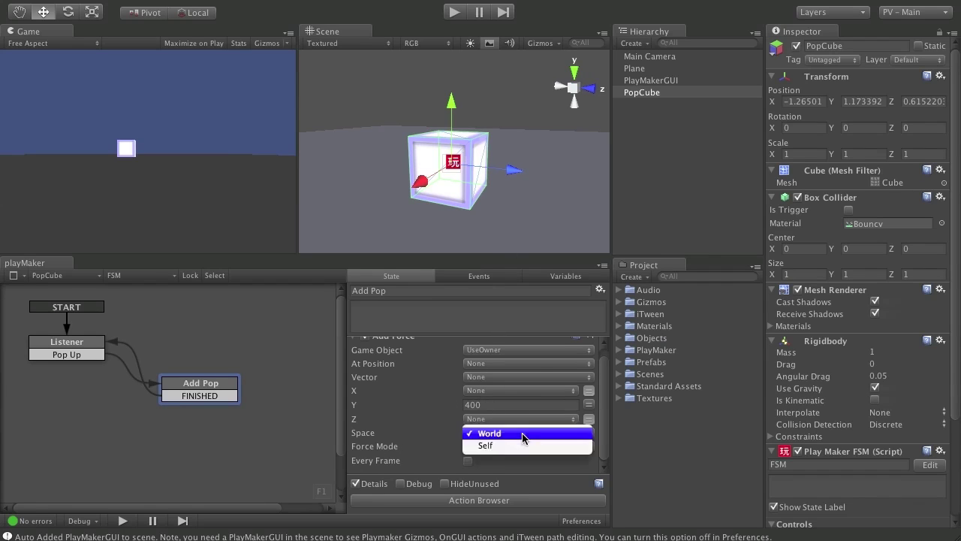
{"action": "left_click", "coordinate": [524, 436]}
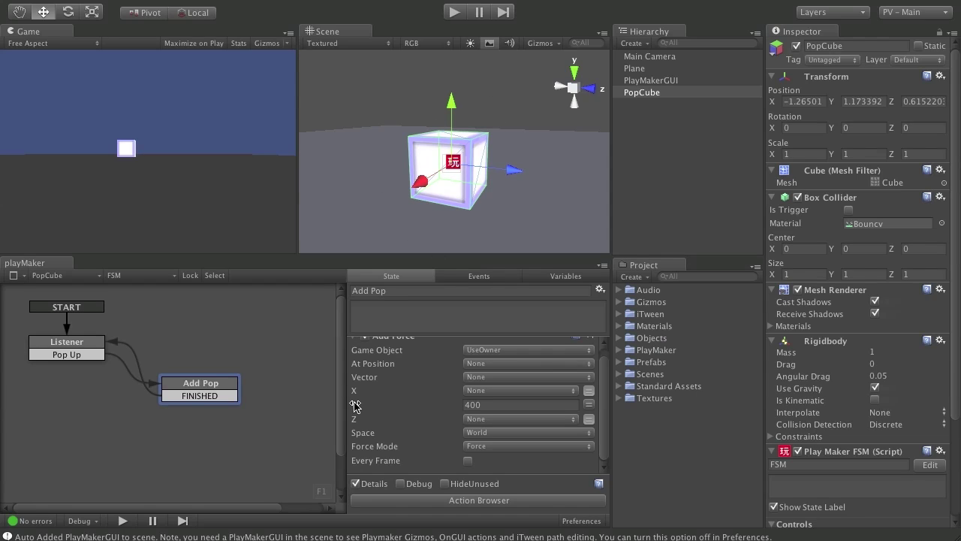
{"action": "left_click", "coordinate": [537, 447]}
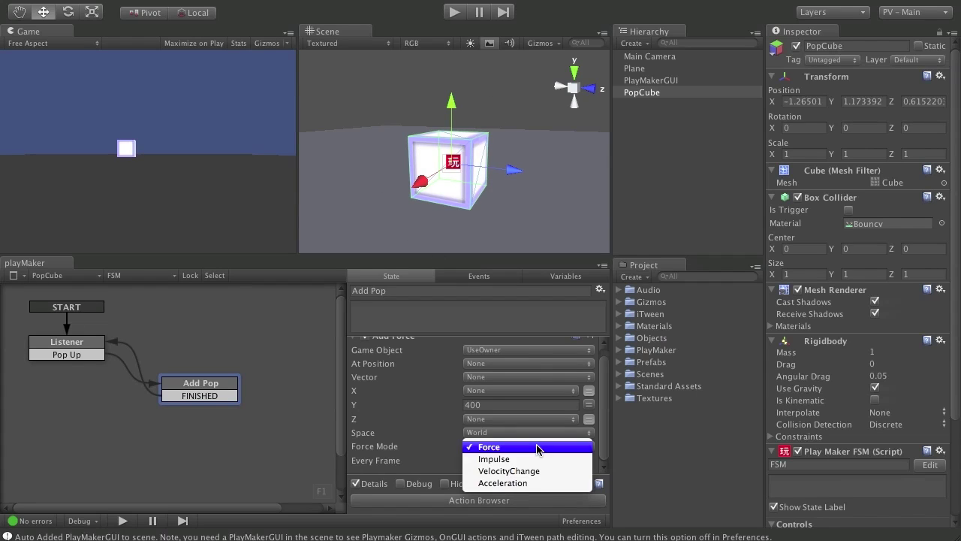
{"action": "left_click", "coordinate": [545, 459]}
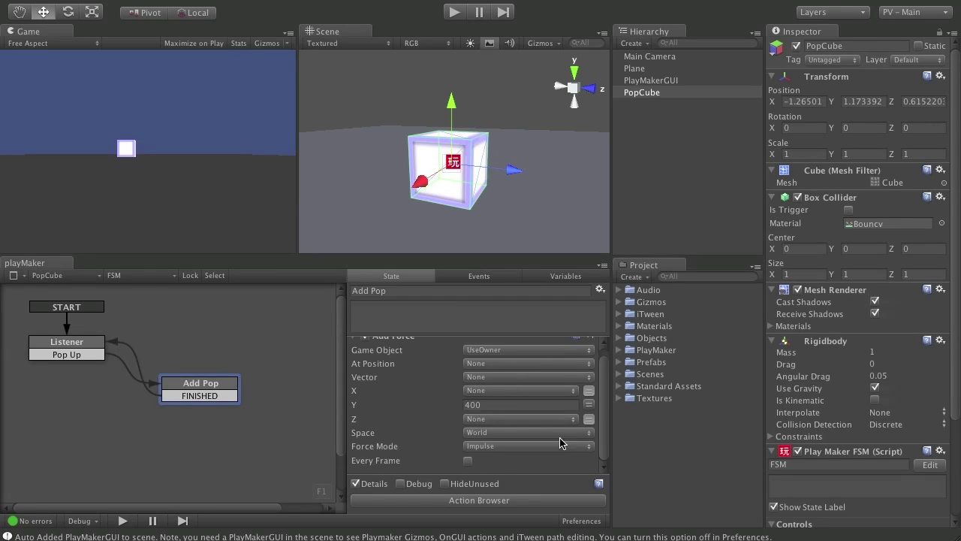
{"action": "right_click", "coordinate": [211, 382]}
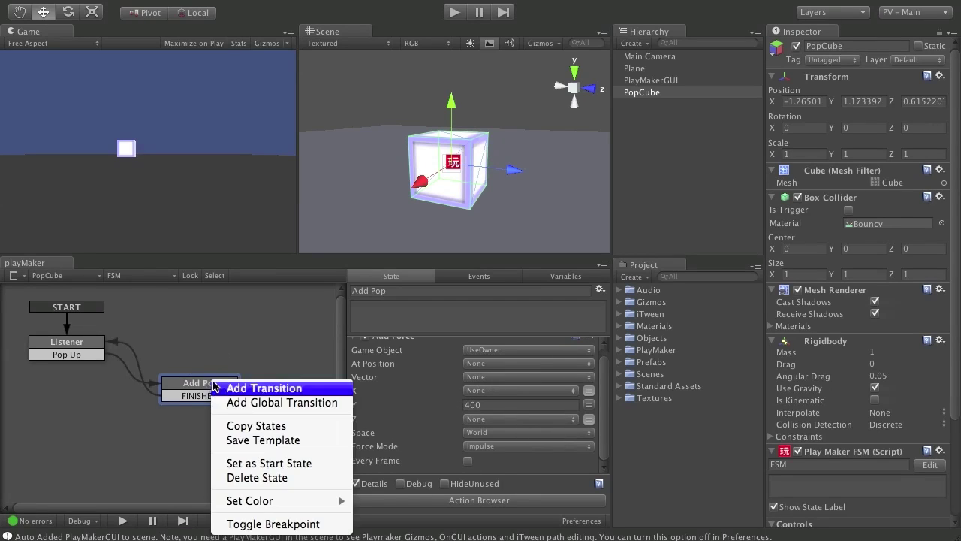
{"action": "left_click", "coordinate": [240, 388]}
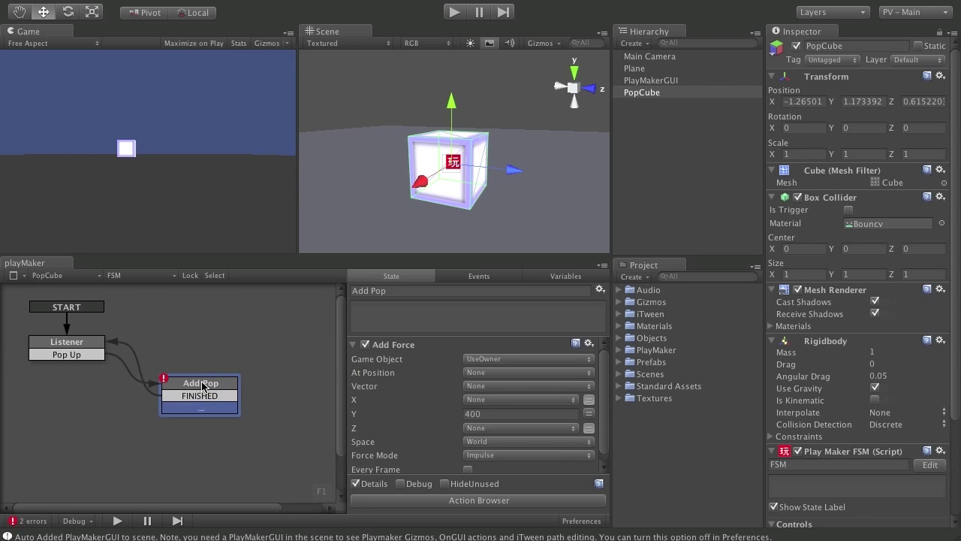
{"action": "left_click", "coordinate": [218, 410]}
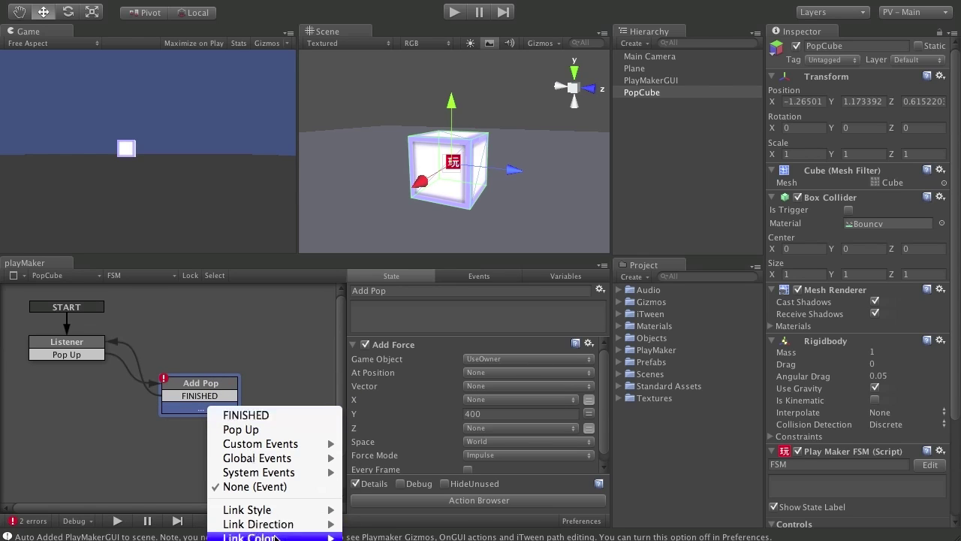
{"action": "left_click", "coordinate": [208, 371]}
{"action": "right_click", "coordinate": [204, 389]}
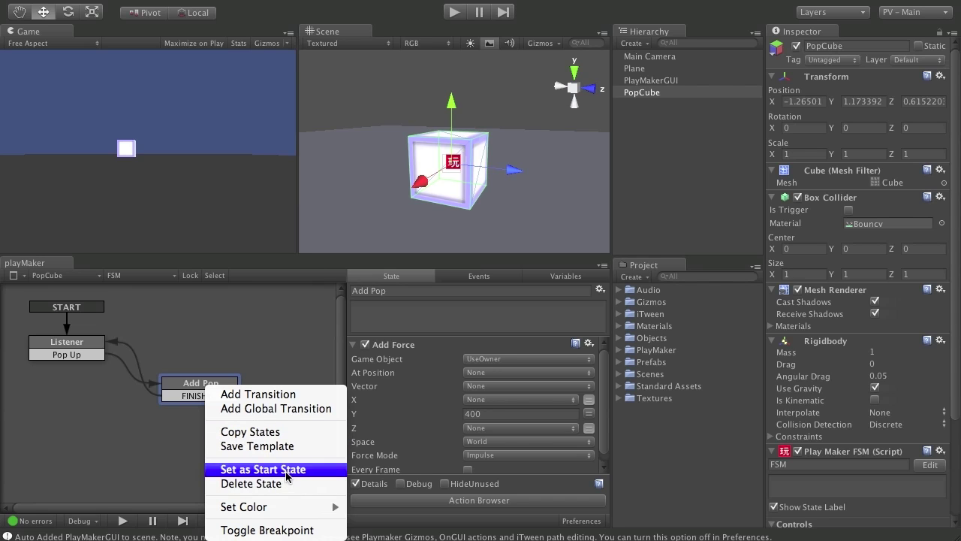
{"action": "left_click", "coordinate": [289, 470]}
{"action": "left_click", "coordinate": [455, 12]}
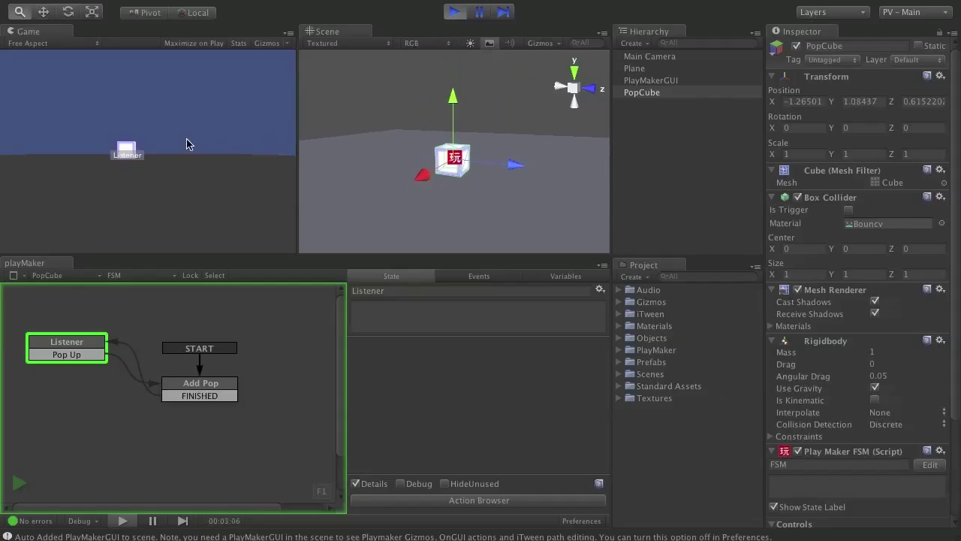
{"action": "left_click", "coordinate": [454, 12]}
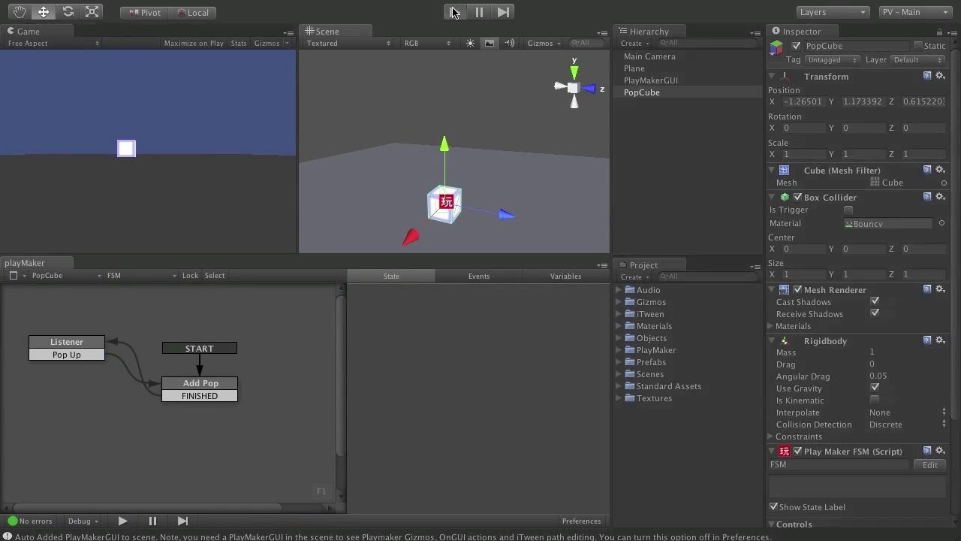
{"action": "left_click", "coordinate": [455, 12]}
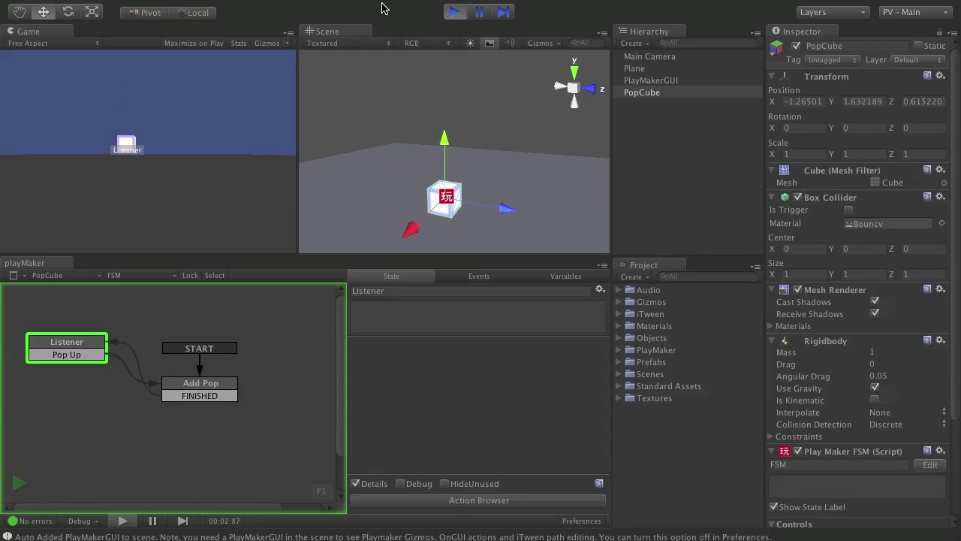
{"action": "left_click", "coordinate": [456, 12]}
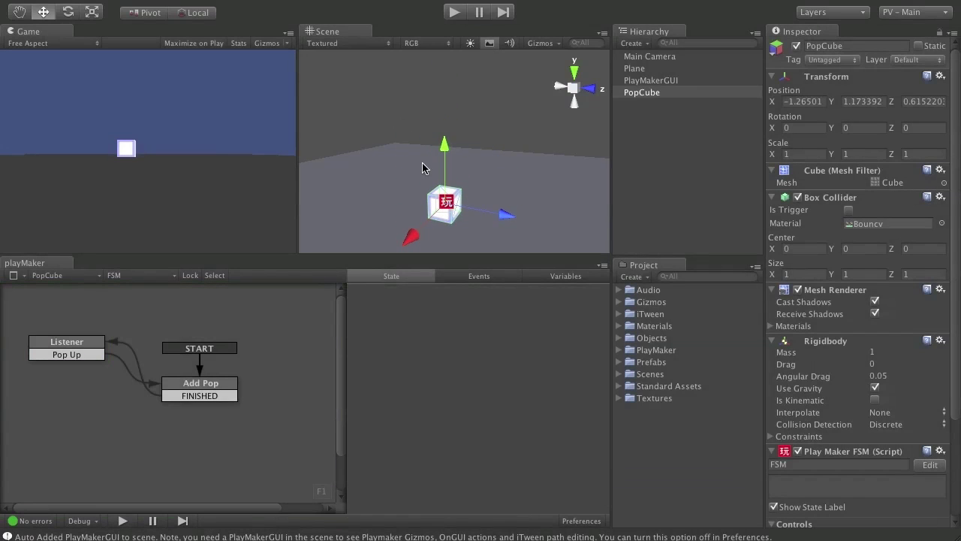
{"action": "middle_click_drag", "start_coordinate": [425, 165], "coordinate": [474, 172]}
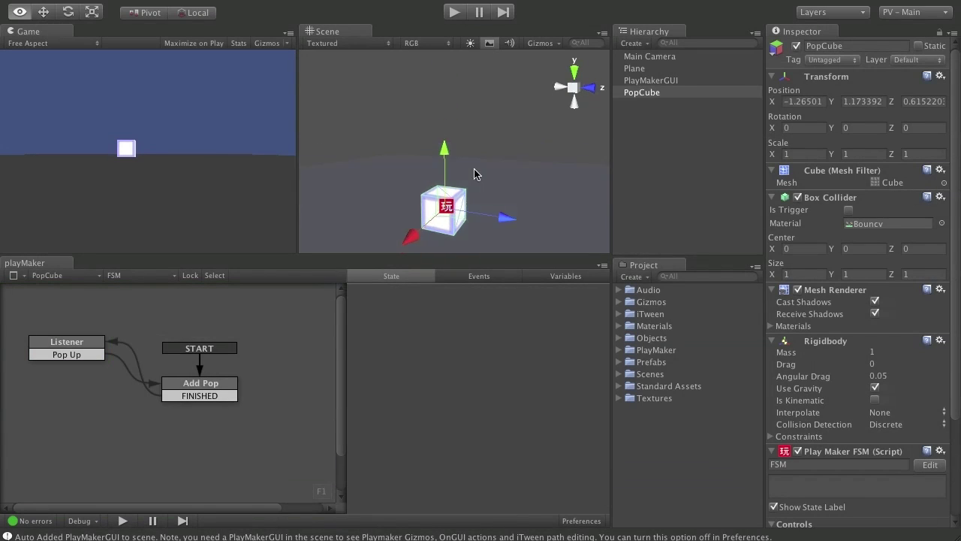
{"action": "left_click", "coordinate": [52, 344]}
{"action": "right_click", "coordinate": [52, 343]}
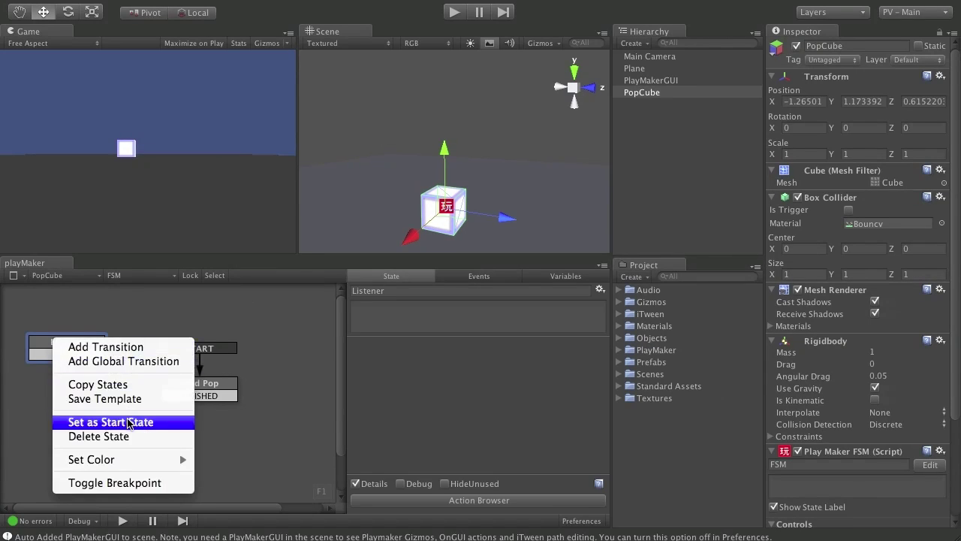
{"action": "left_click", "coordinate": [84, 419]}
{"action": "left_click", "coordinate": [210, 383]}
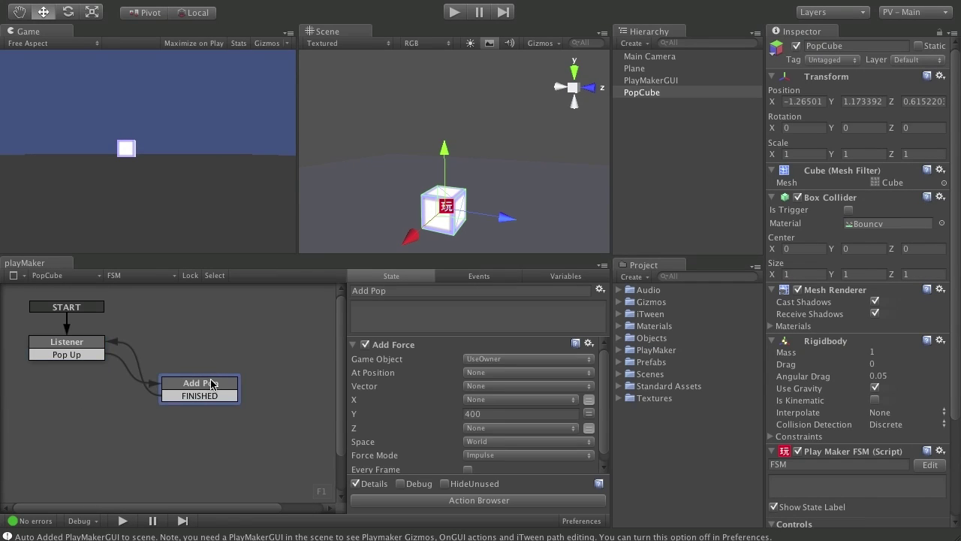
{"action": "scroll", "coordinate": [441, 469], "scroll_direction": "down", "scroll_amount": 1}
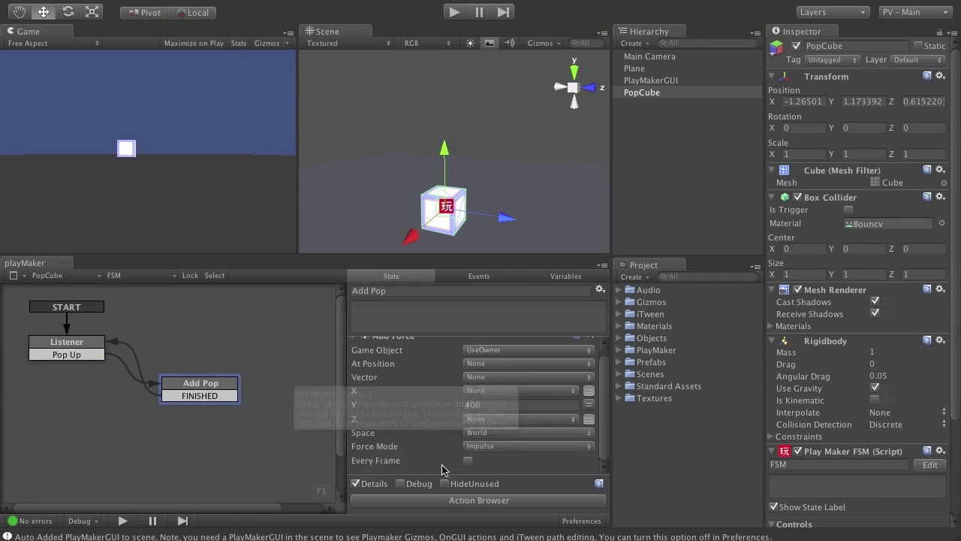
Search 'itween ro' and add the iTween Rotate Add action to Add Pop
{"action": "left_click", "coordinate": [461, 503]}
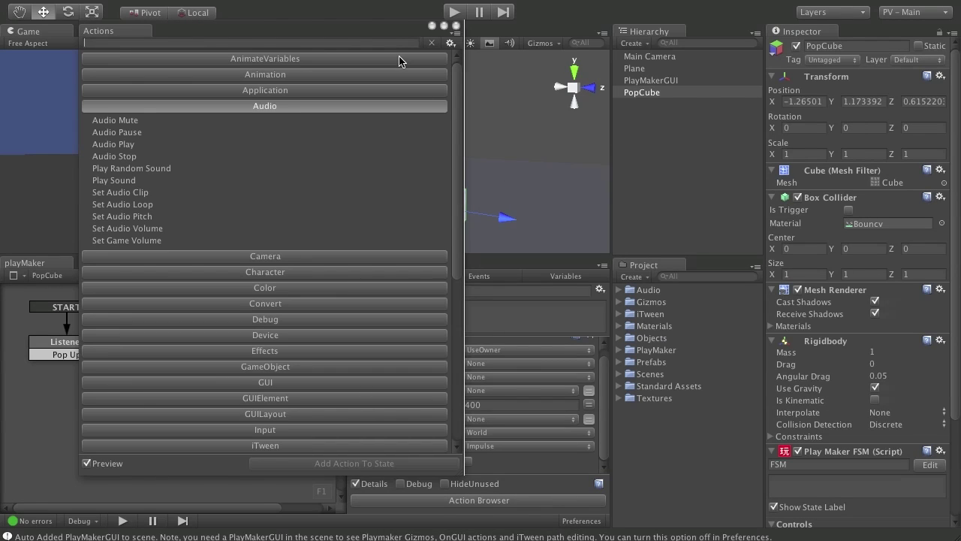
{"action": "type", "text": "itww"}
{"action": "left_click_drag", "start_coordinate": [368, 30], "coordinate": [365, 33]}
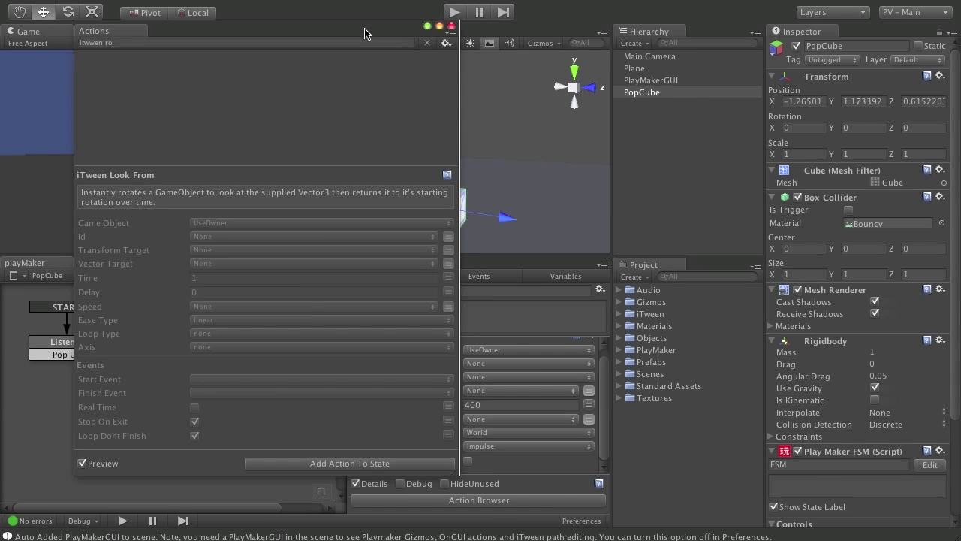
{"action": "key", "text": "BackSpace"}
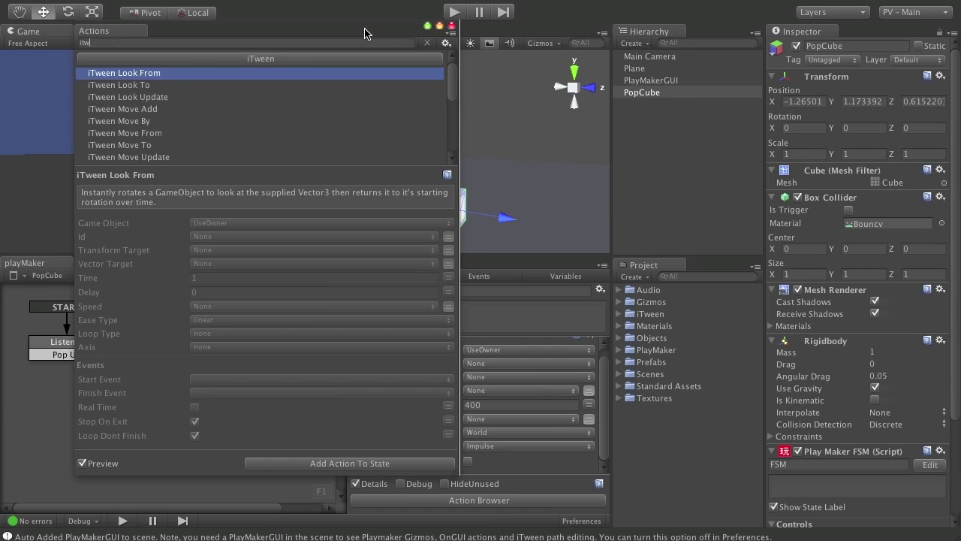
{"action": "type", "text": "een ro"}
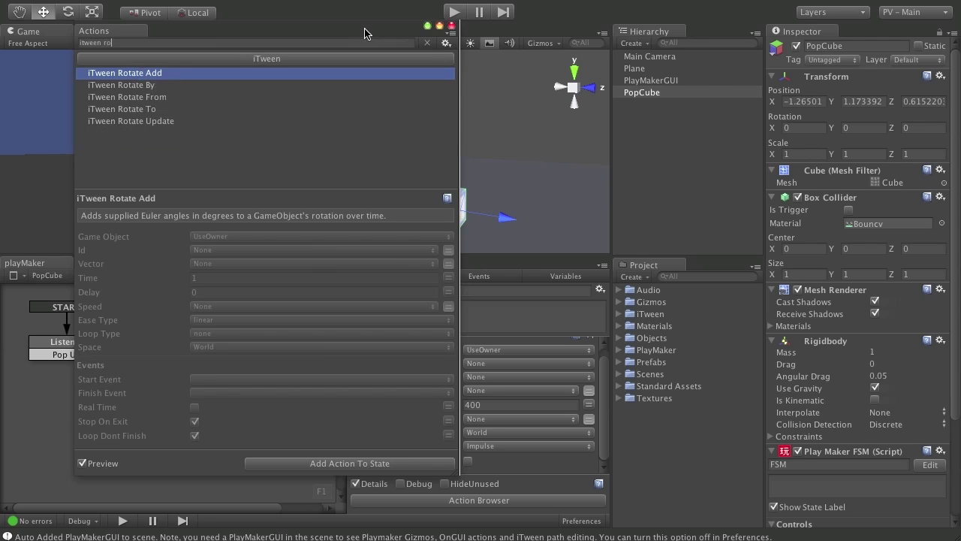
{"action": "key", "text": "Down"}
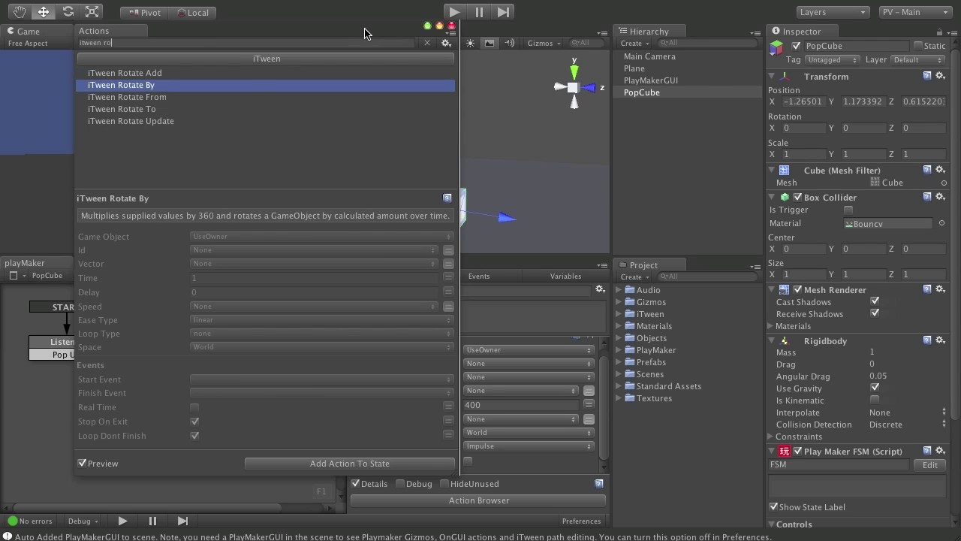
{"action": "key", "text": "Up"}
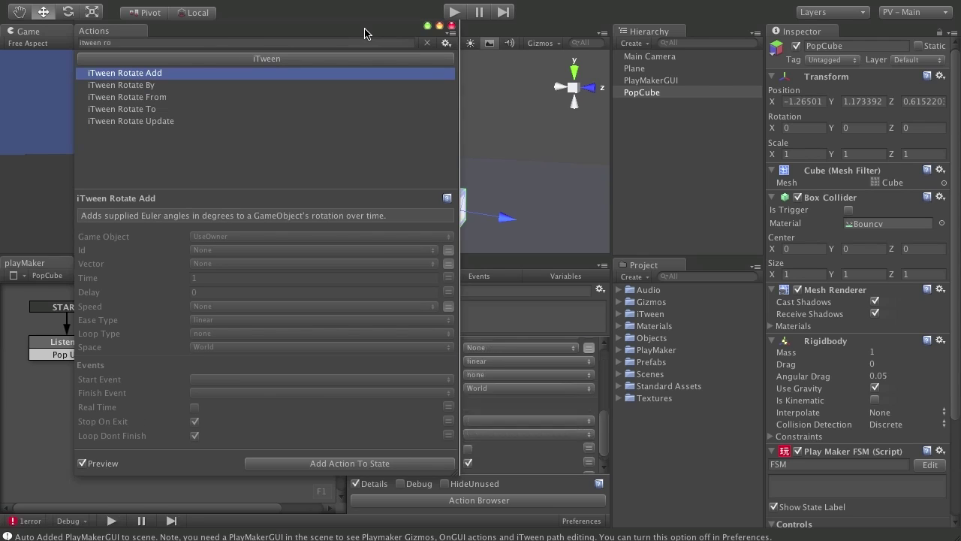
{"action": "key", "text": "Return"}
{"action": "left_click_drag", "start_coordinate": [608, 431], "coordinate": [609, 390]}
{"action": "scroll", "coordinate": [610, 390], "scroll_direction": "down", "scroll_amount": 2}
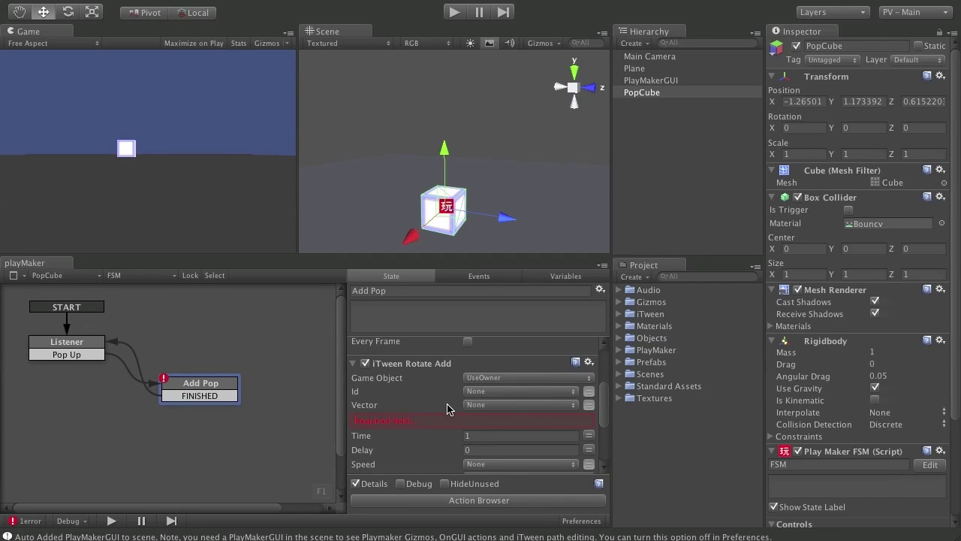
Switch the iTween Rotate Add Vector to typed-in X/Y/Z fields
{"action": "left_click", "coordinate": [511, 406]}
{"action": "left_click", "coordinate": [511, 407]}
{"action": "left_click", "coordinate": [590, 405]}
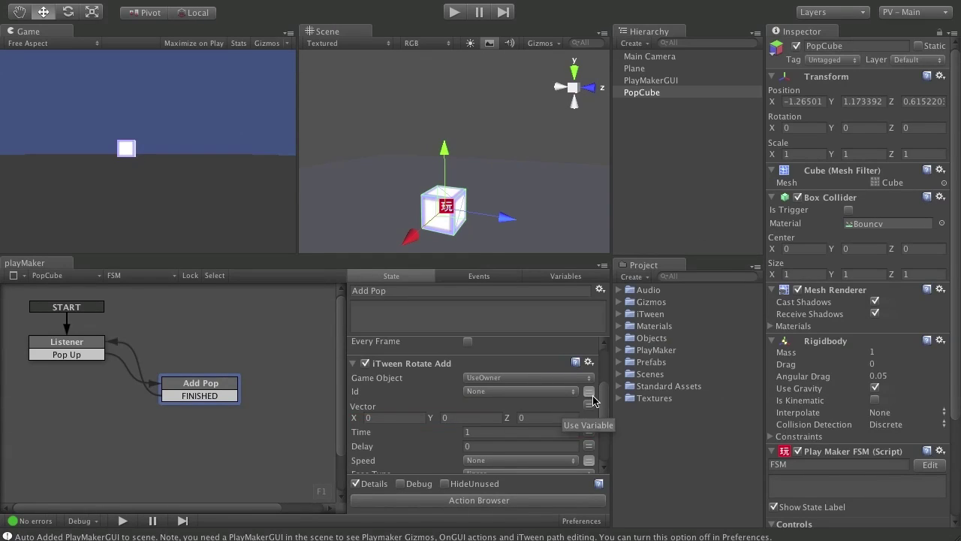
{"action": "left_click", "coordinate": [590, 405]}
{"action": "left_click", "coordinate": [539, 407]}
{"action": "left_click", "coordinate": [538, 410]}
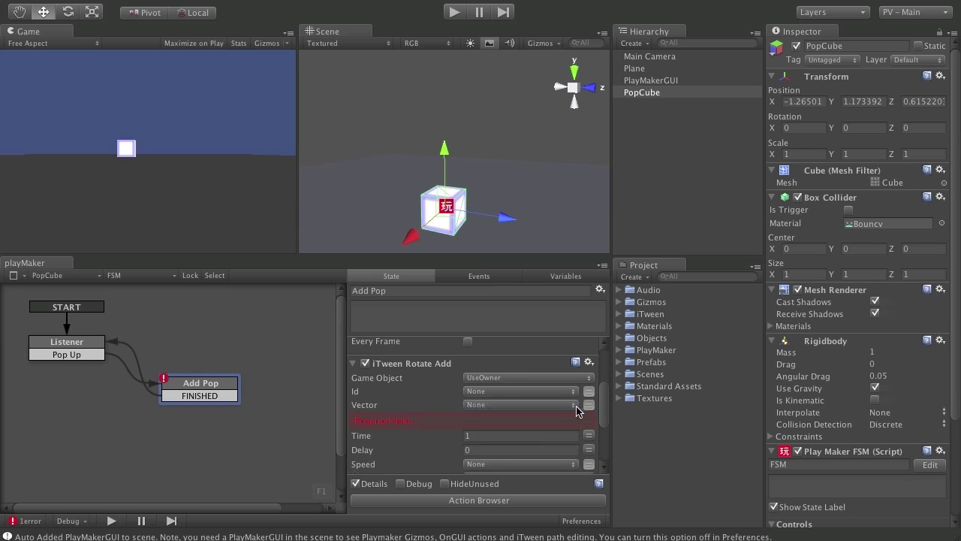
{"action": "left_click", "coordinate": [590, 404]}
{"action": "left_click_drag", "start_coordinate": [607, 399], "coordinate": [607, 413]}
{"action": "scroll", "coordinate": [509, 381], "scroll_direction": "up", "scroll_amount": 3}
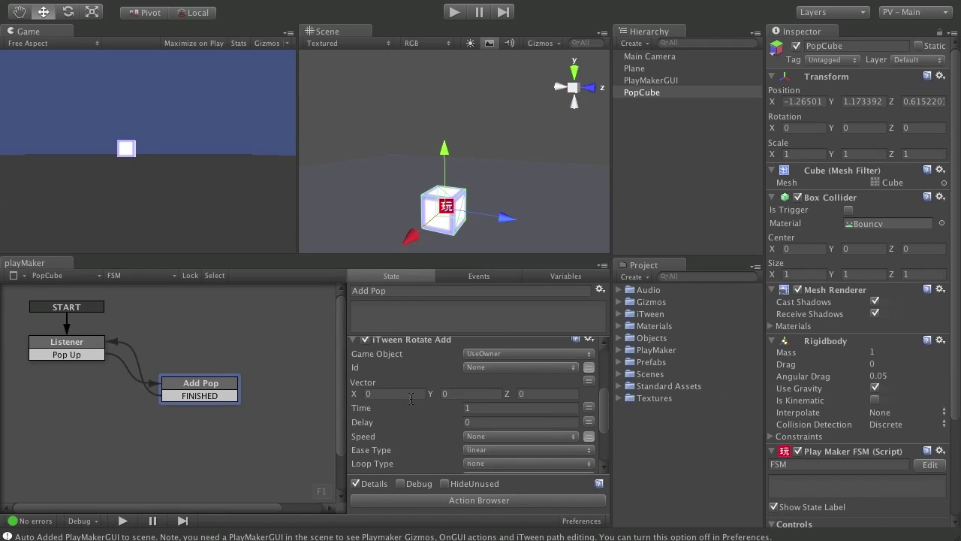
Enter the rotation vector as X 180, Y 90 and Z 111
{"action": "left_click", "coordinate": [353, 394]}
{"action": "type", "text": "180"}
{"action": "left_click", "coordinate": [442, 394]}
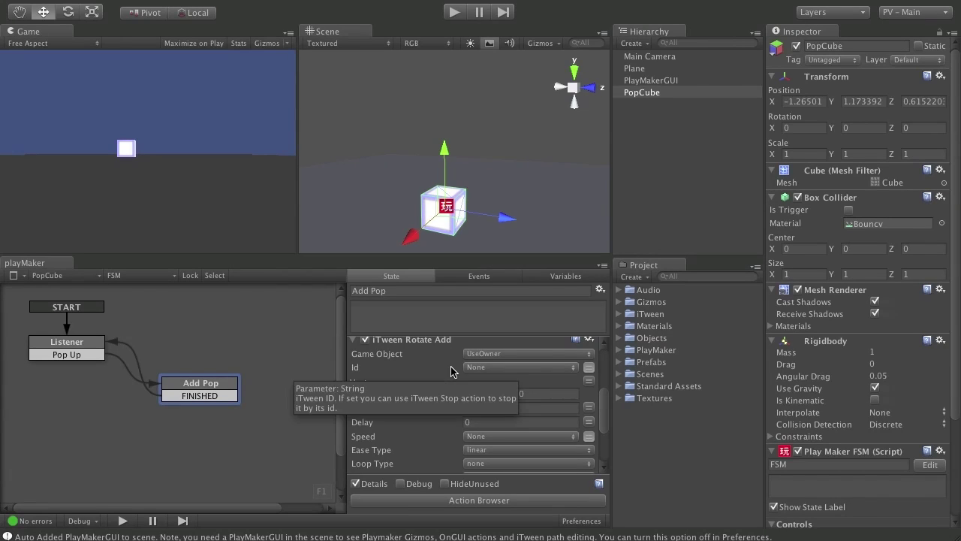
{"action": "type", "text": "90"}
{"action": "left_click", "coordinate": [546, 393]}
{"action": "type", "text": "111"}
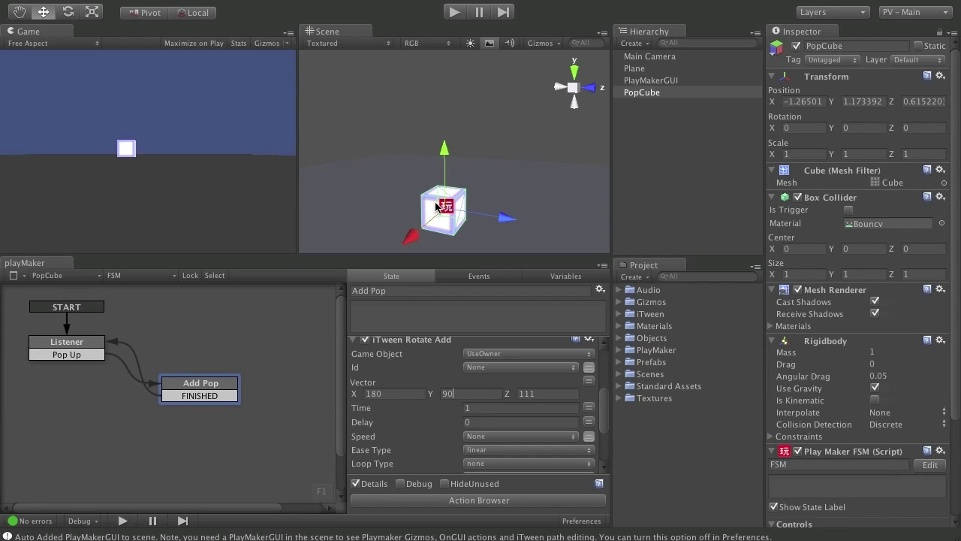
{"action": "left_click_drag", "start_coordinate": [509, 189], "coordinate": [418, 199], "text": "alt"}
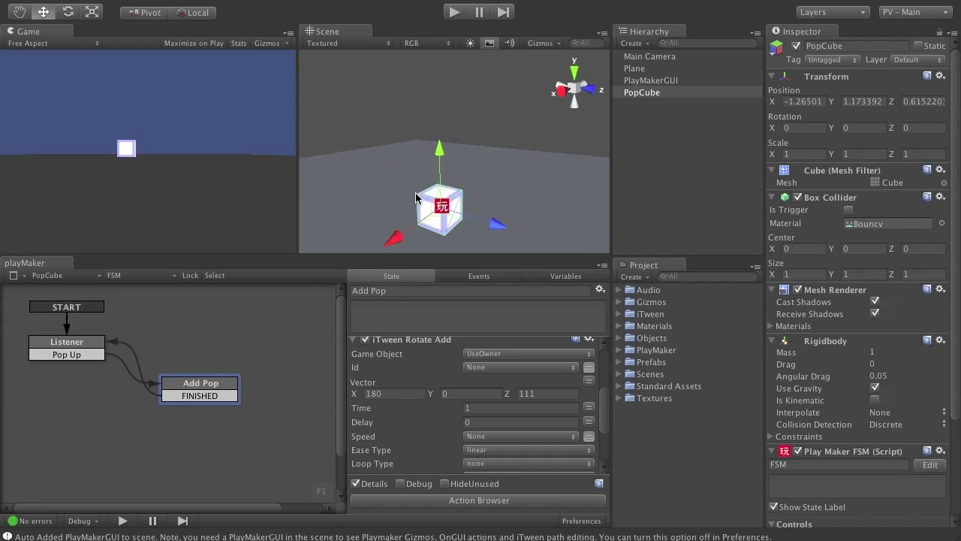
{"action": "key", "text": "e"}
{"action": "left_click_drag", "start_coordinate": [446, 250], "coordinate": [357, 233]}
{"action": "key", "text": "ctrl+z"}
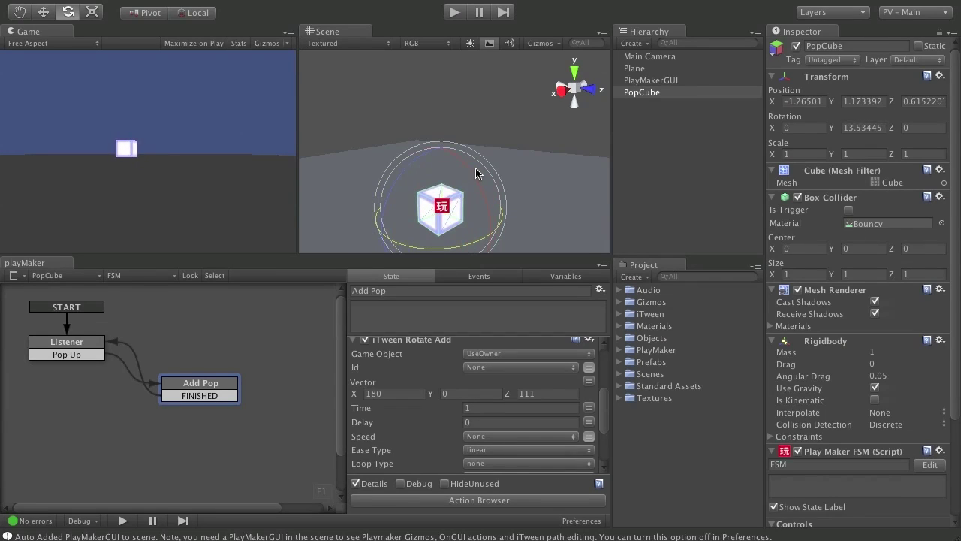
{"action": "left_click_drag", "start_coordinate": [475, 180], "coordinate": [449, 197]}
{"action": "key", "text": "super+z"}
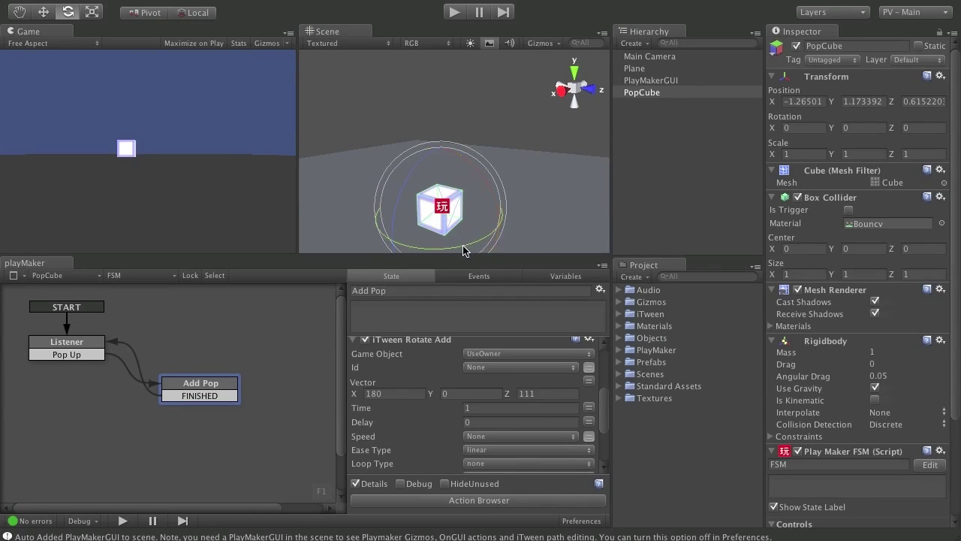
{"action": "left_click_drag", "start_coordinate": [461, 247], "coordinate": [400, 230]}
{"action": "key", "text": "super+z"}
{"action": "key", "text": "super+z"}
{"action": "key", "text": "q"}
{"action": "key", "text": "e"}
{"action": "key", "text": "w"}
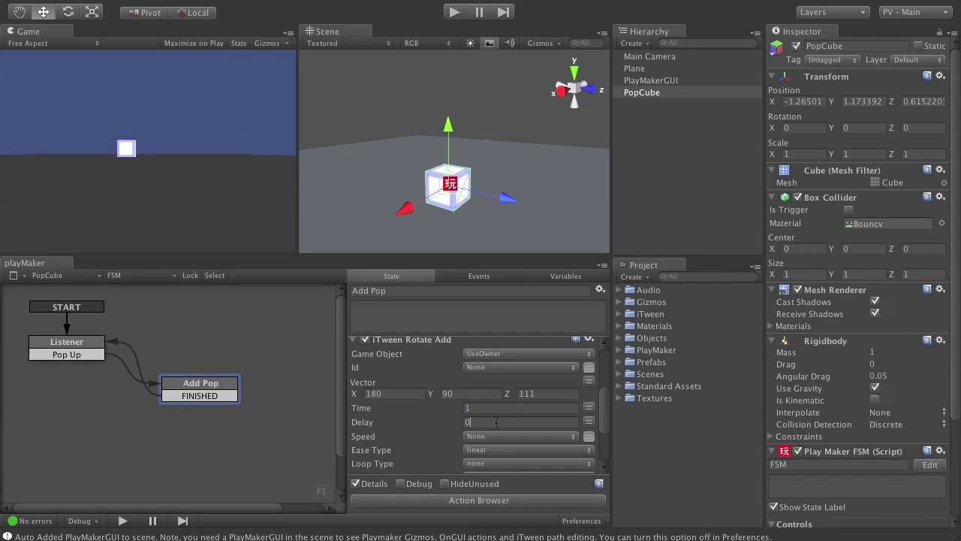
Set the iTween Rotate Add Delay to 0.15 seconds
{"action": "left_click", "coordinate": [460, 423]}
{"action": "left_click", "coordinate": [509, 422]}
{"action": "left_click", "coordinate": [501, 422]}
{"action": "left_click_drag", "start_coordinate": [604, 407], "coordinate": [602, 419]}
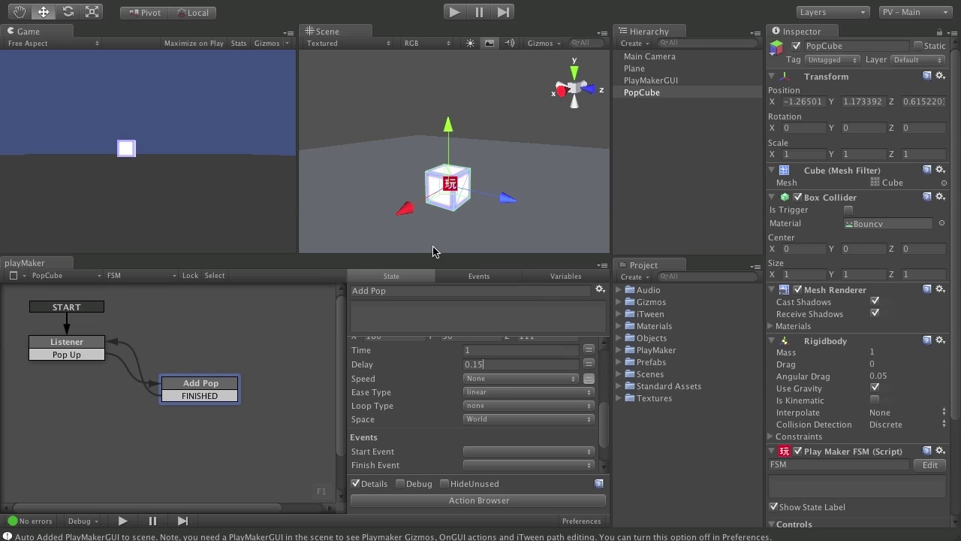
{"action": "right_click", "coordinate": [185, 383]}
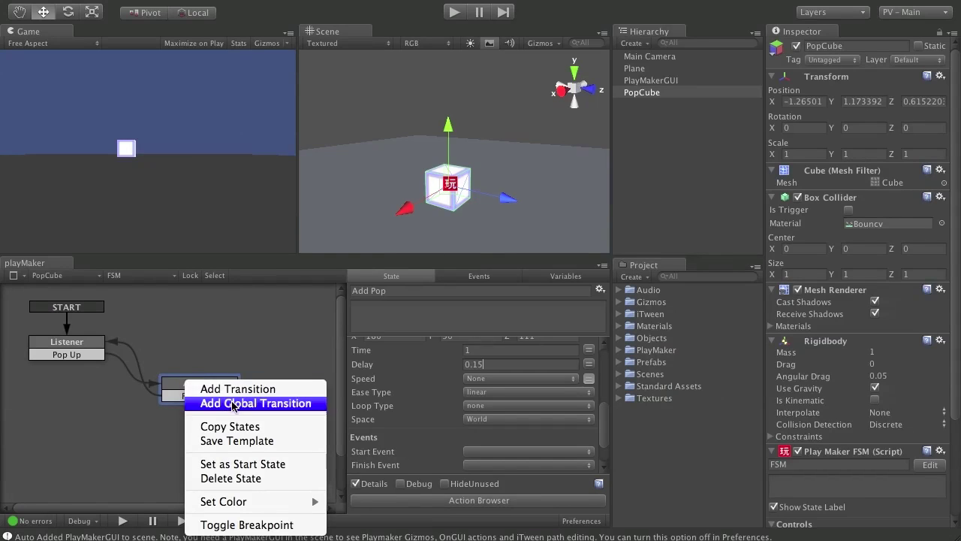
Set Add Pop as the start state and play-test PopCube launching upward while spinning
{"action": "left_click", "coordinate": [242, 464]}
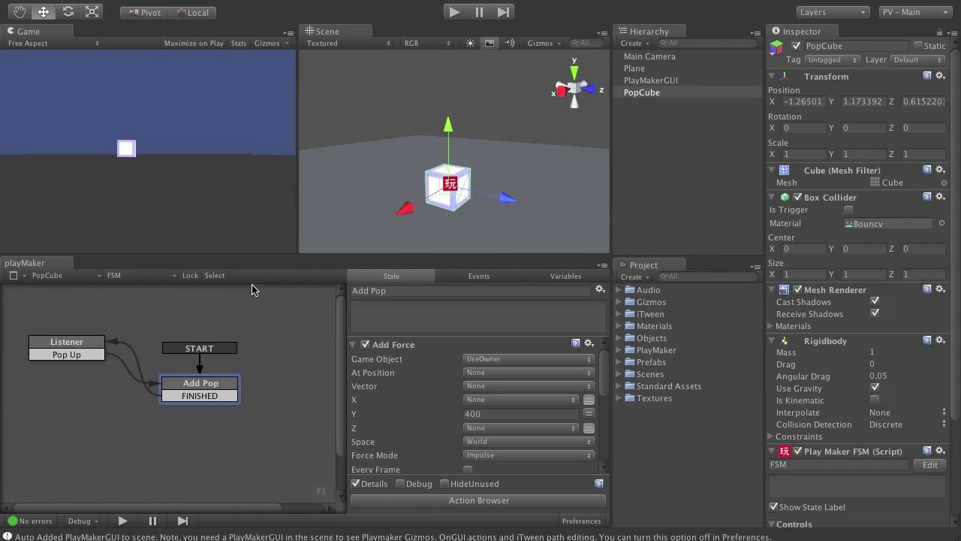
{"action": "left_click", "coordinate": [456, 13]}
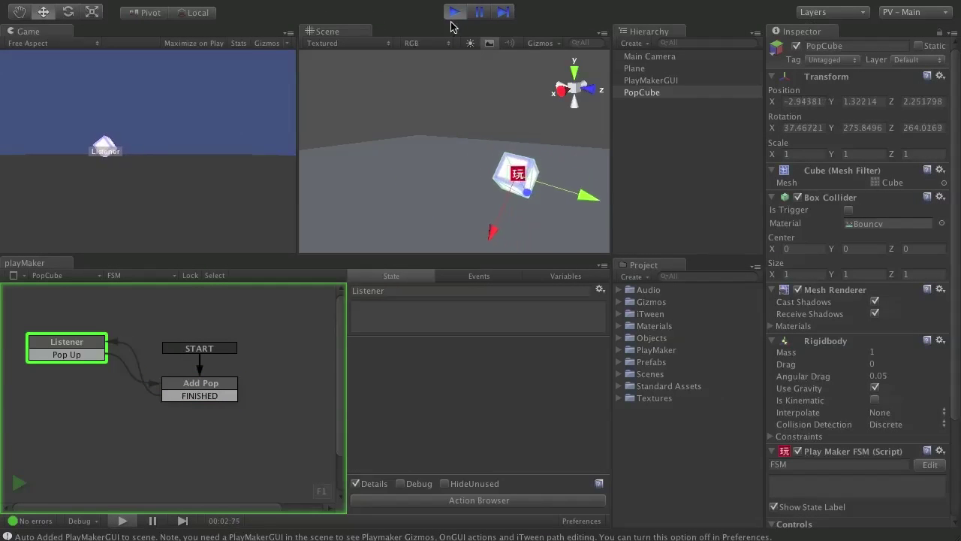
{"action": "left_click", "coordinate": [455, 12]}
{"action": "left_click", "coordinate": [229, 386]}
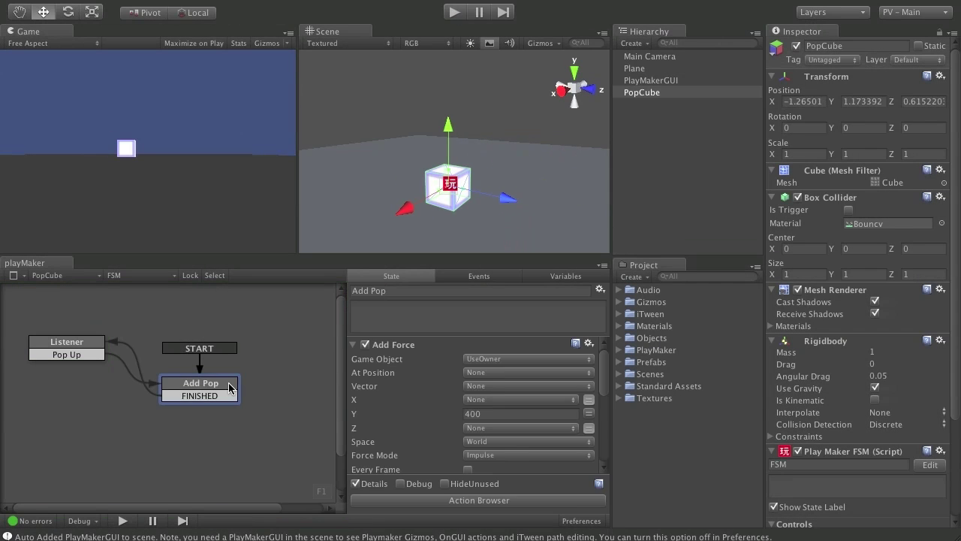
{"action": "left_click", "coordinate": [89, 348]}
Restore Listener as the start state and create a new PopCubes tag as Element 0
{"action": "right_click", "coordinate": [90, 344]}
{"action": "left_click", "coordinate": [113, 426]}
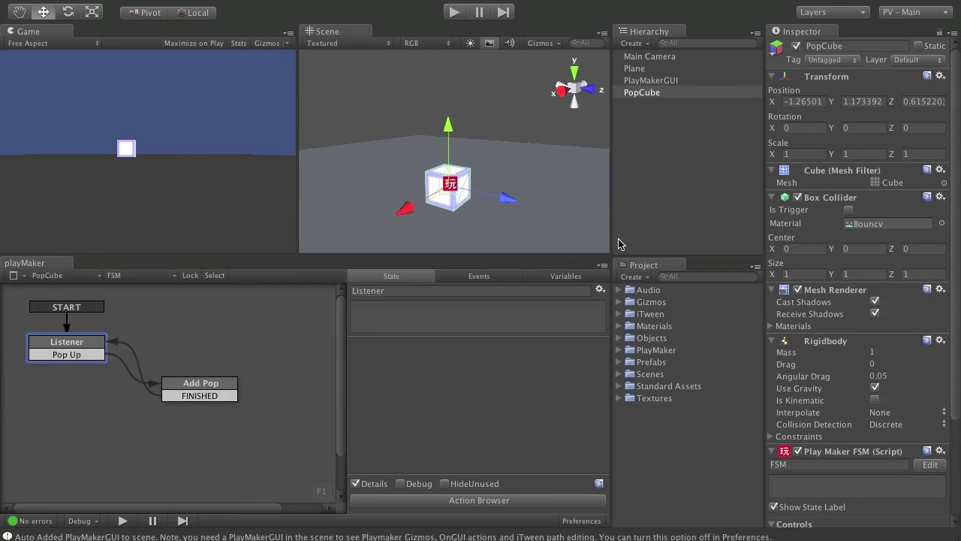
{"action": "left_click", "coordinate": [646, 92]}
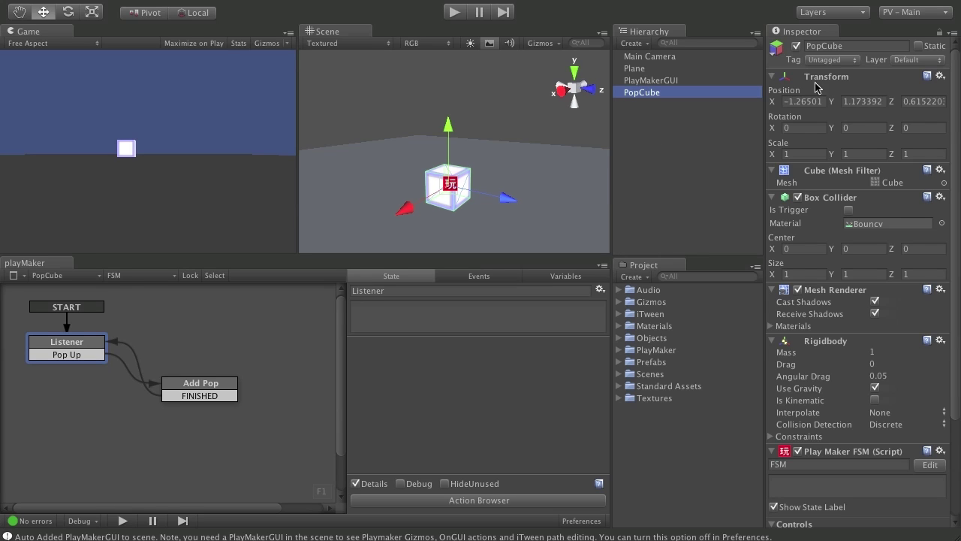
{"action": "left_click", "coordinate": [836, 59]}
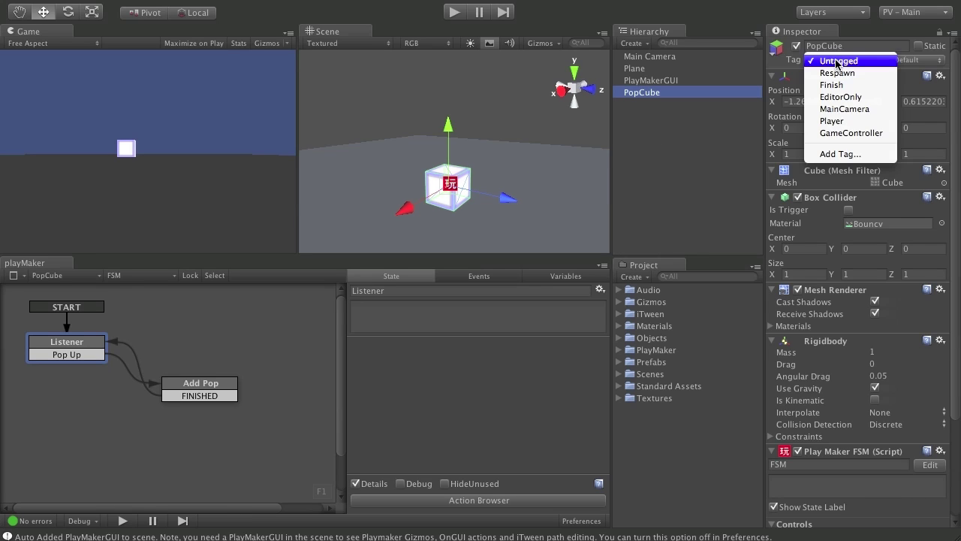
{"action": "left_click", "coordinate": [851, 155]}
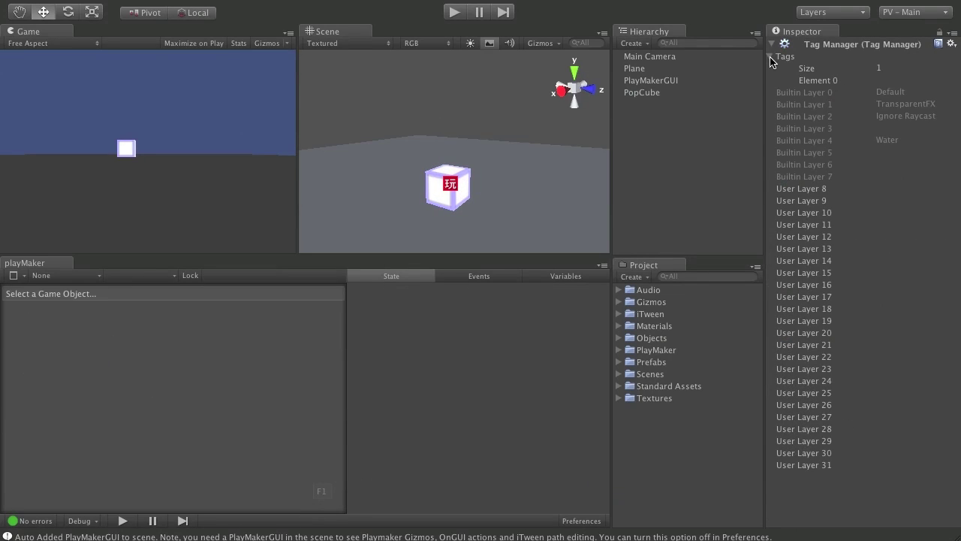
{"action": "left_click", "coordinate": [839, 82]}
{"action": "left_click", "coordinate": [887, 81]}
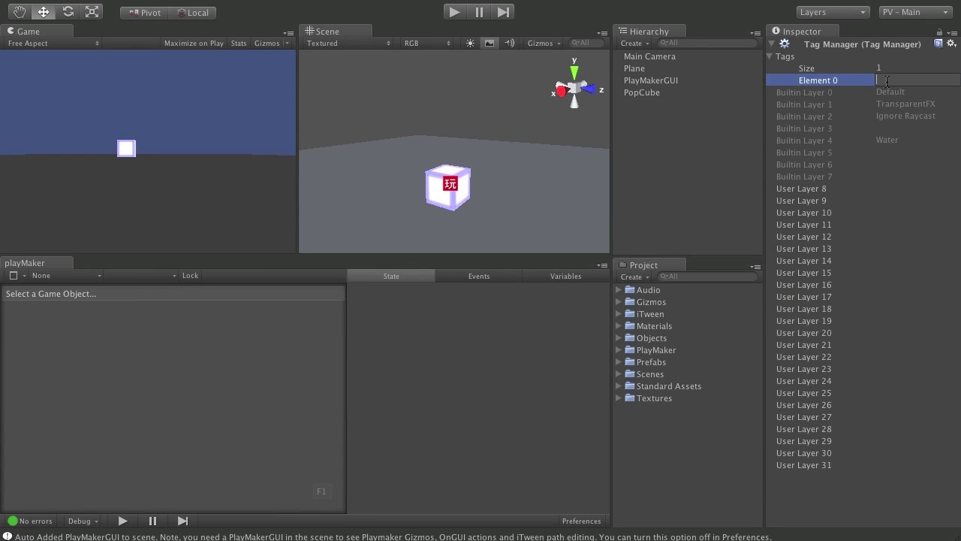
{"action": "type", "text": "PopCu"}
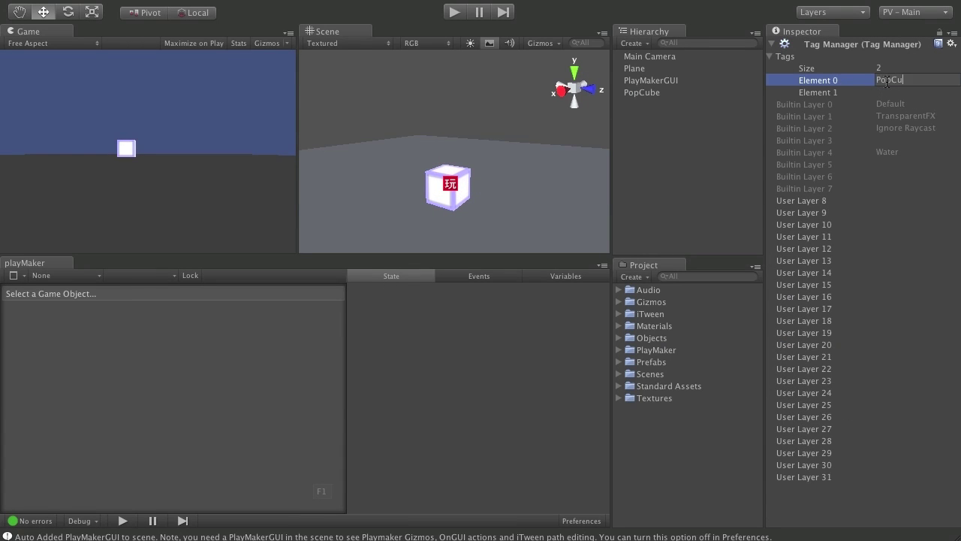
{"action": "type", "text": "bes"}
{"action": "key", "text": "Return"}
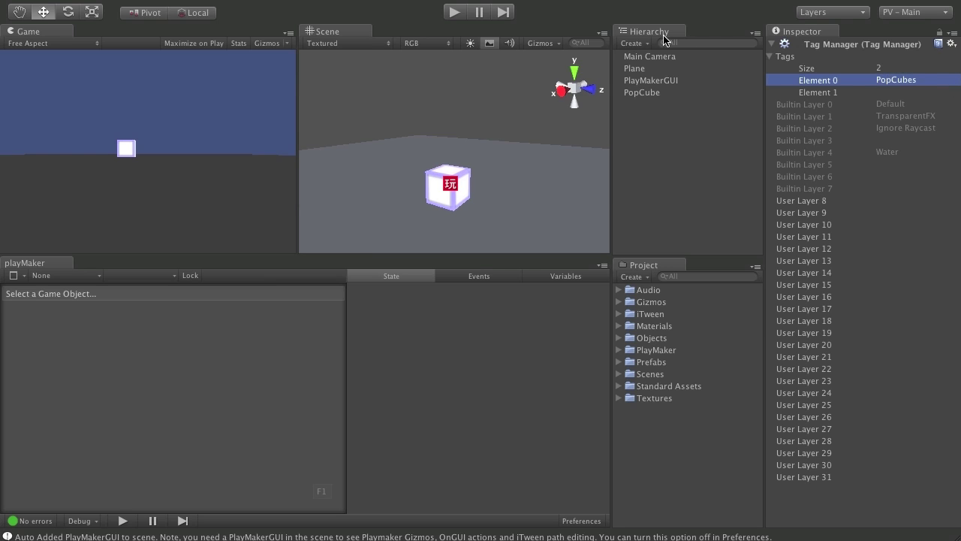
Assign the PopCubes tag to the PopCube object
{"action": "left_click", "coordinate": [642, 93]}
{"action": "left_click", "coordinate": [826, 59]}
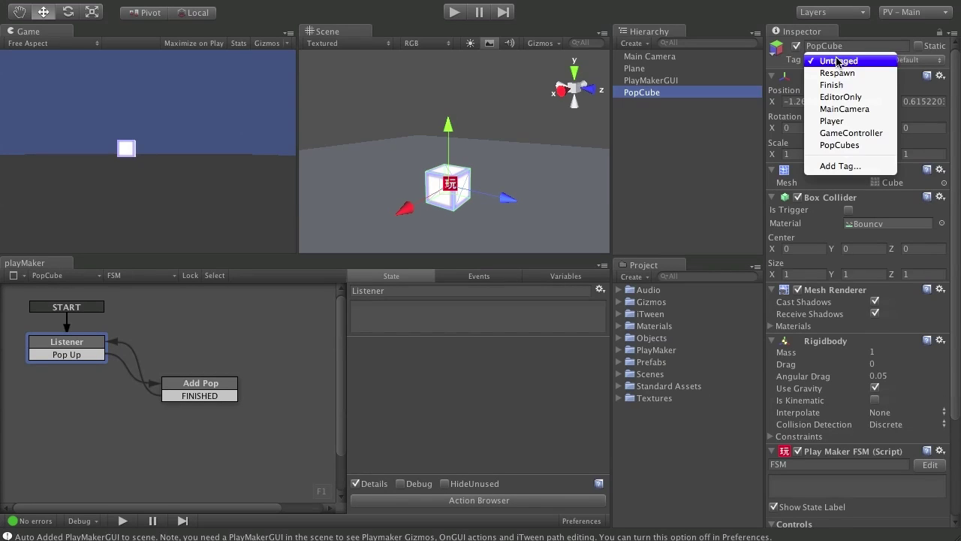
{"action": "left_click", "coordinate": [841, 143]}
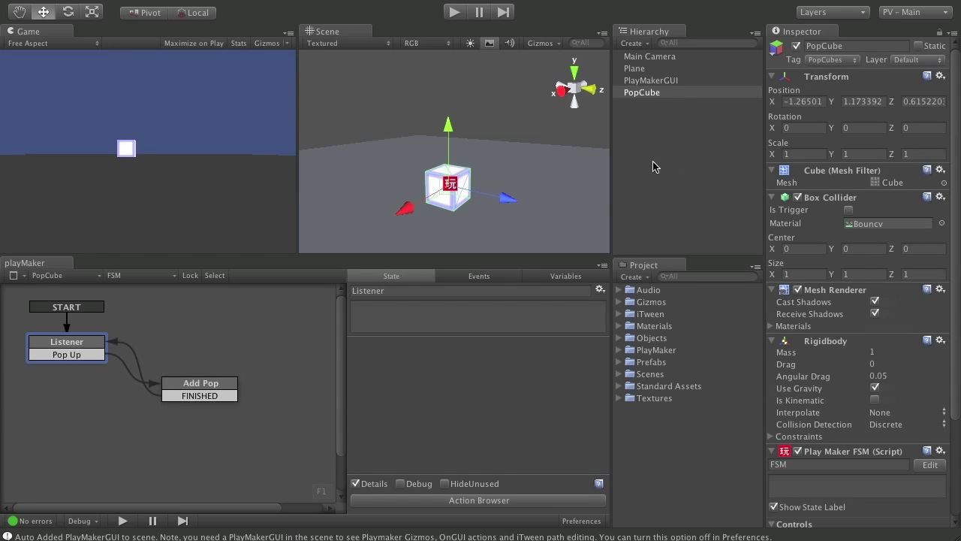
Create a new folder inside the Prefabs folder
{"action": "left_click", "coordinate": [620, 362]}
{"action": "right_click", "coordinate": [638, 362]}
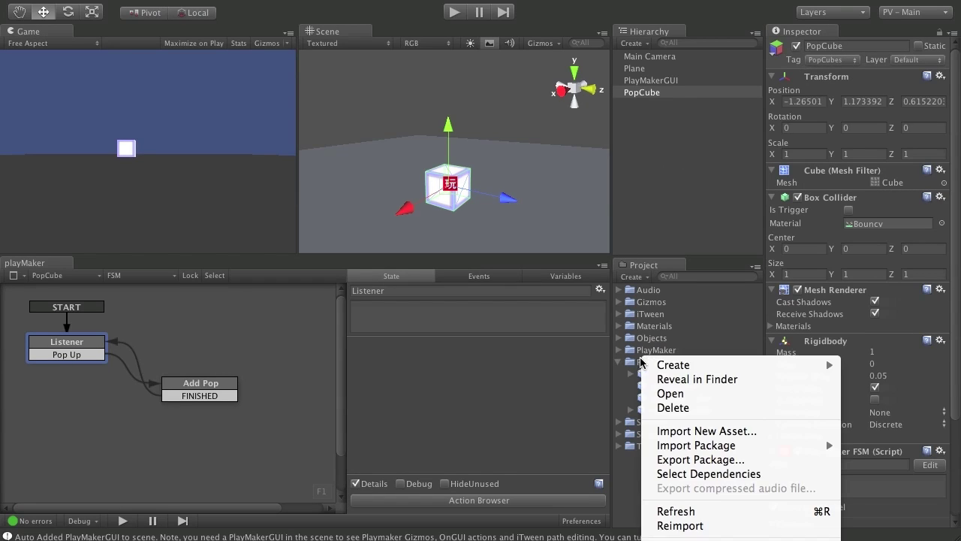
{"action": "mouse_move", "coordinate": [819, 365]}
{"action": "left_click", "coordinate": [871, 365]}
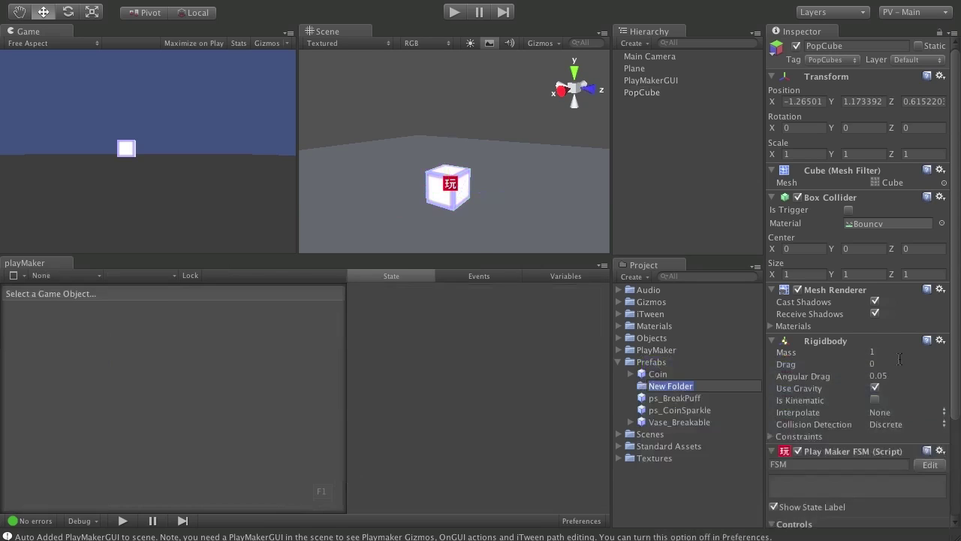
{"action": "right_click", "coordinate": [639, 387]}
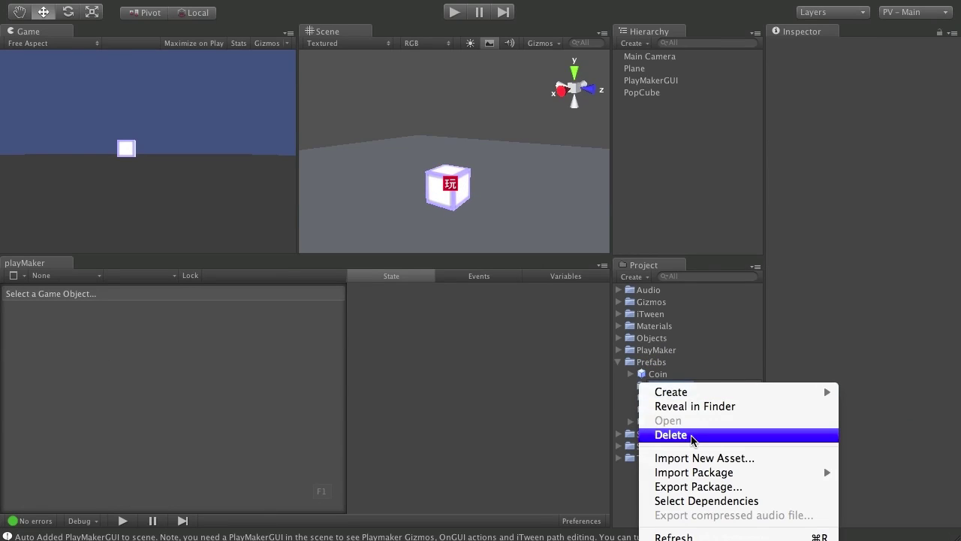
{"action": "left_click", "coordinate": [642, 363]}
Create a new prefab asset named PopCube
{"action": "right_click", "coordinate": [640, 364]}
{"action": "mouse_move", "coordinate": [679, 370]}
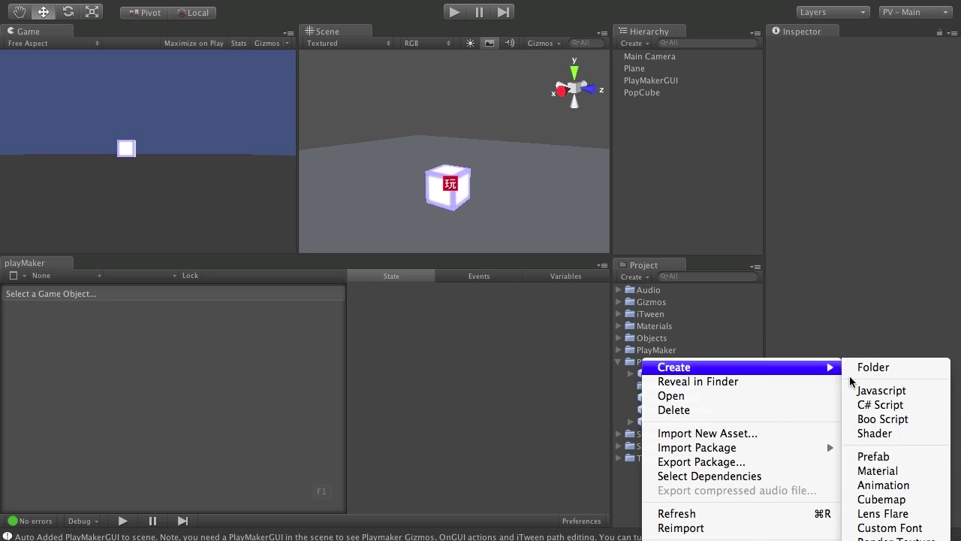
{"action": "left_click", "coordinate": [878, 456]}
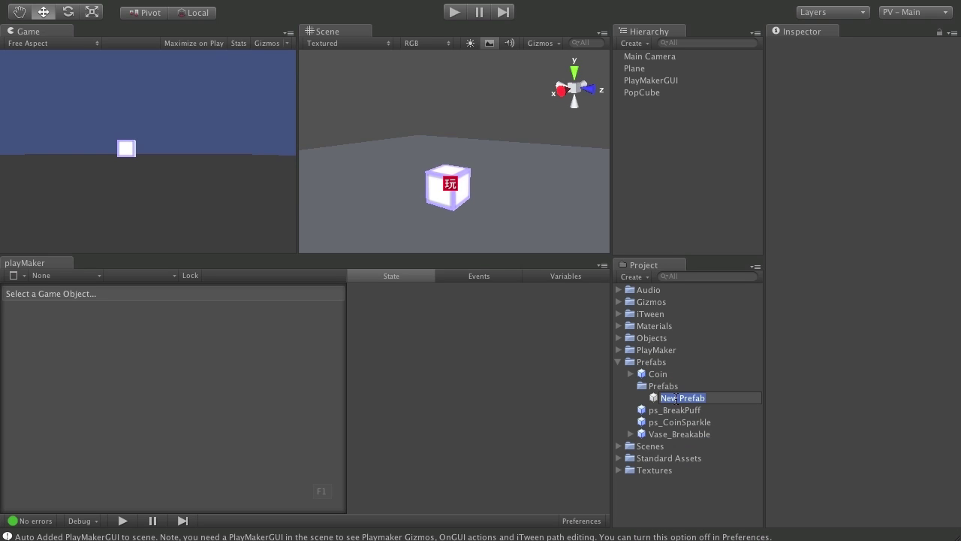
{"action": "left_click", "coordinate": [676, 399]}
{"action": "left_click_drag", "start_coordinate": [712, 398], "coordinate": [654, 400]}
{"action": "type", "text": "Pop"}
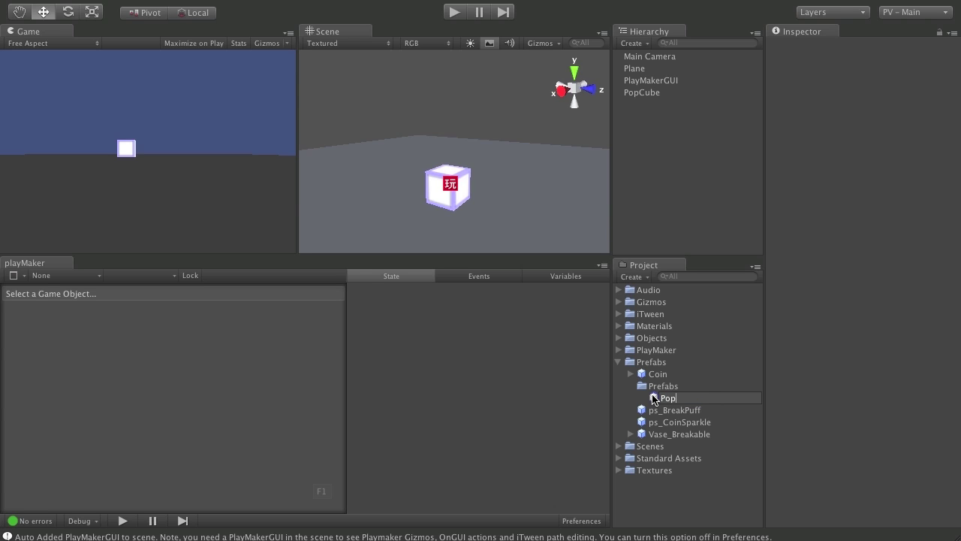
{"action": "type", "text": "Cube"}
{"action": "key", "text": "Return"}
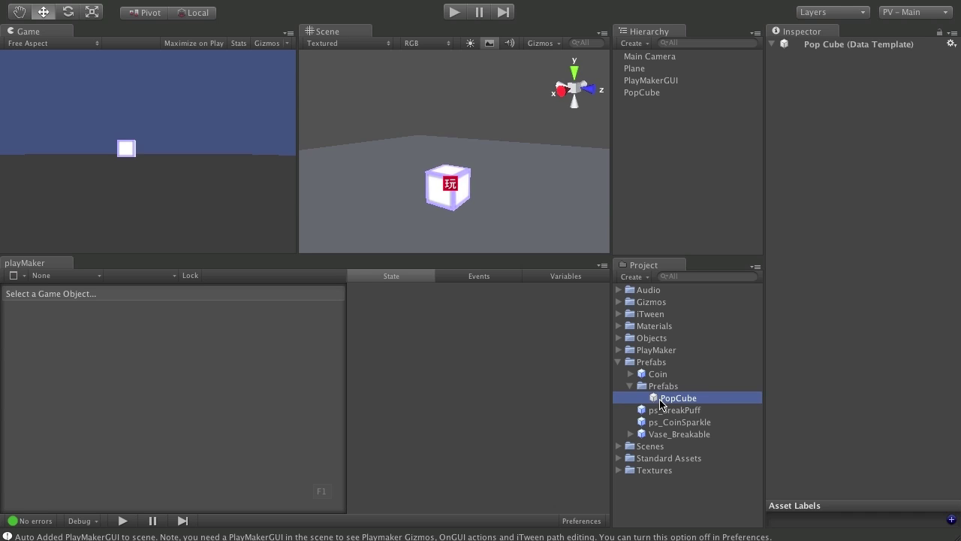
Move the PopCube prefab into Prefabs, delete the empty subfolder, and link the scene PopCube
{"action": "left_click_drag", "start_coordinate": [657, 404], "coordinate": [636, 366]}
{"action": "right_click", "coordinate": [645, 399]}
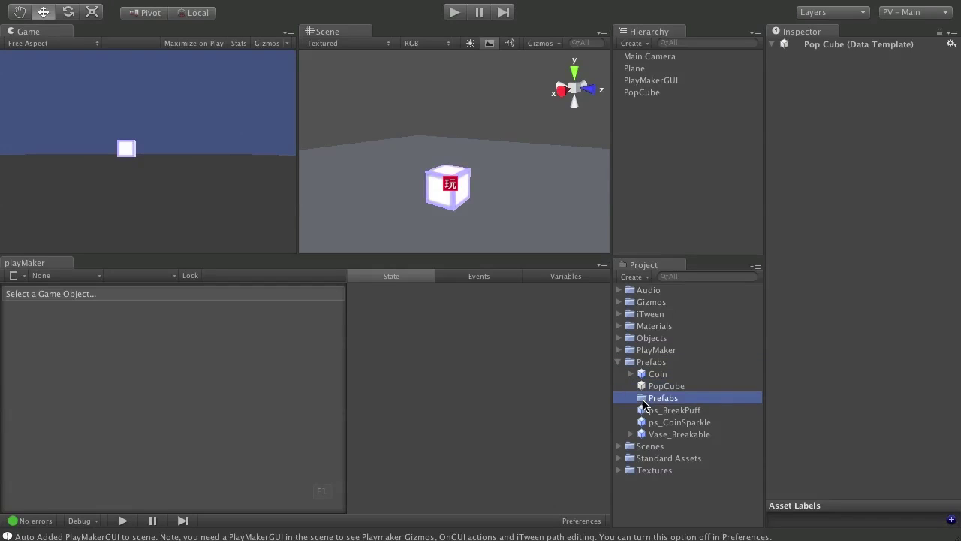
{"action": "left_click", "coordinate": [683, 451]}
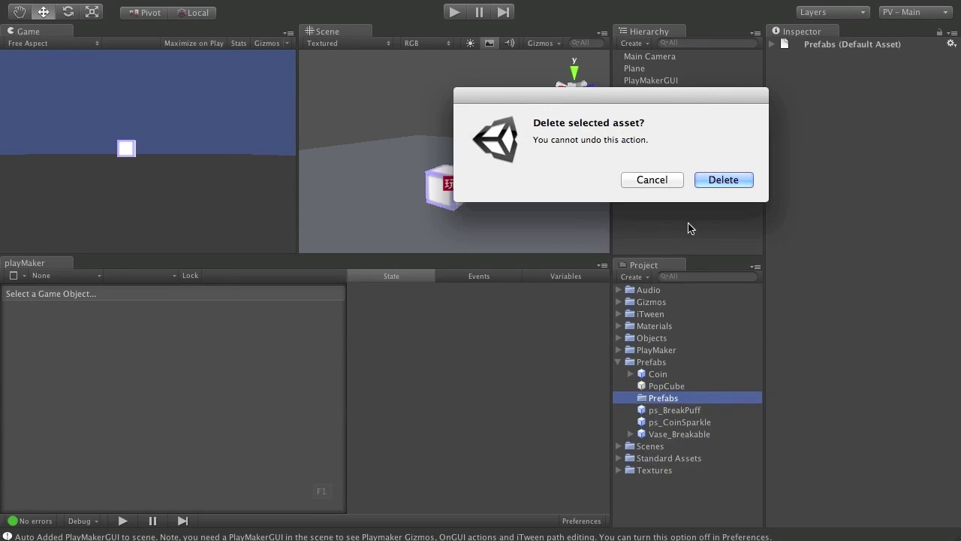
{"action": "left_click", "coordinate": [722, 178]}
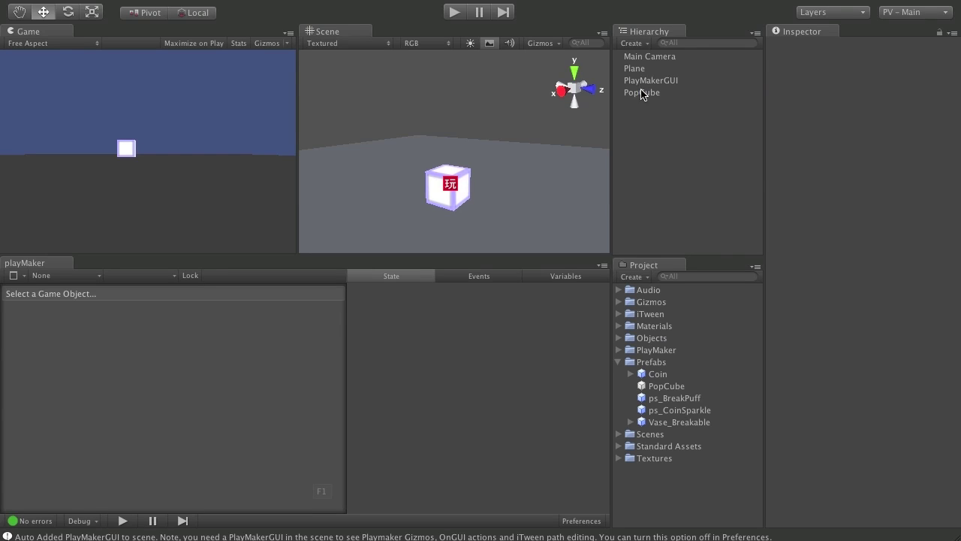
{"action": "left_click_drag", "start_coordinate": [640, 92], "coordinate": [670, 386]}
{"action": "left_click", "coordinate": [644, 386]}
Replace the scene PopCube with an instance dragged from the PopCube prefab
{"action": "left_click", "coordinate": [642, 93]}
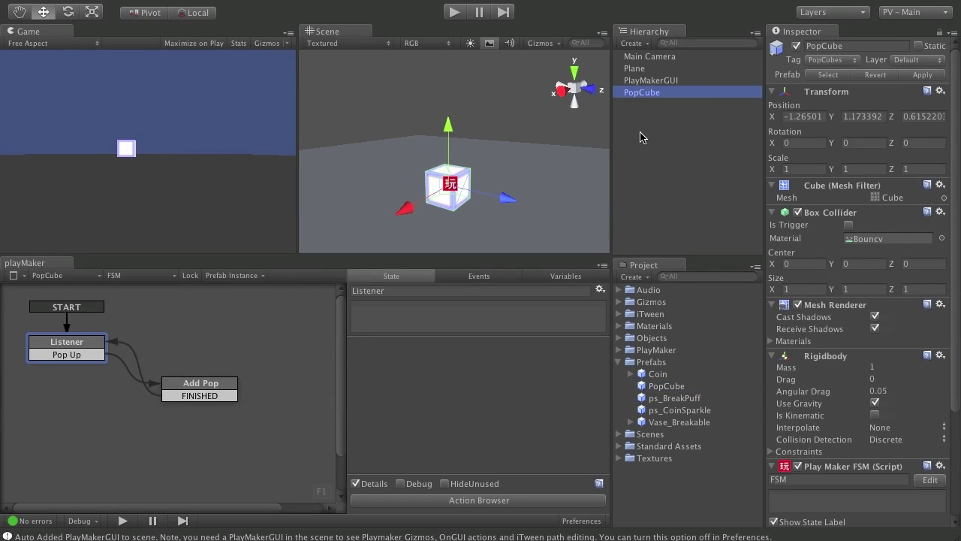
{"action": "key", "text": "Delete"}
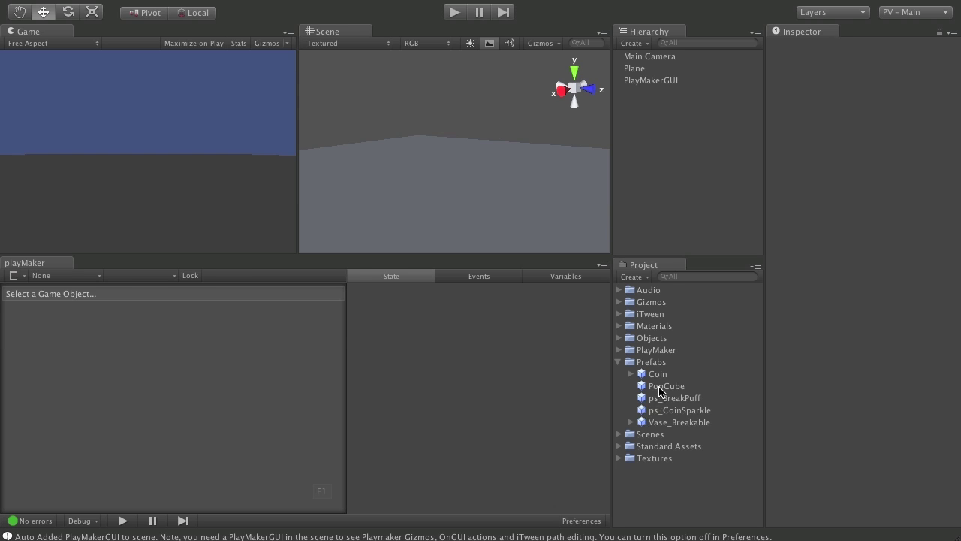
{"action": "left_click_drag", "start_coordinate": [660, 386], "coordinate": [664, 177]}
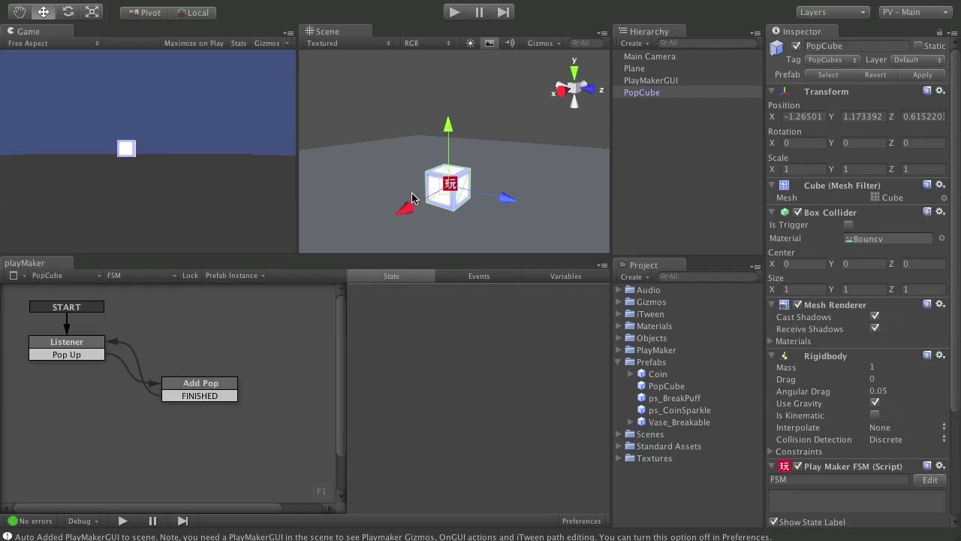
{"action": "left_click_drag", "start_coordinate": [415, 199], "coordinate": [463, 177], "text": "alt"}
Duplicate the PopCube with Ctrl+D repeatedly and spread the copies across the floor
{"action": "key", "text": "ctrl+d"}
{"action": "key", "text": "ctrl+d"}
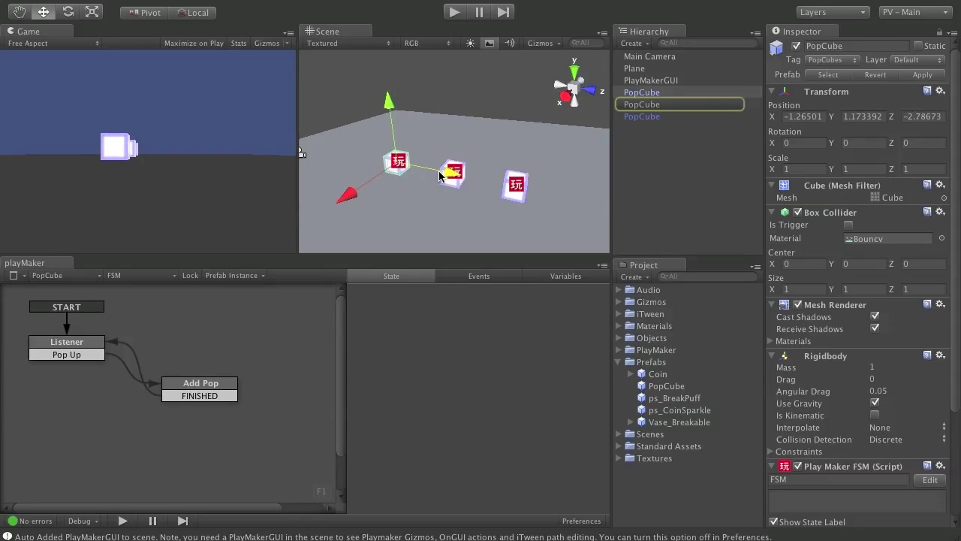
{"action": "key", "text": "ctrl+d"}
{"action": "left_click_drag", "start_coordinate": [357, 198], "coordinate": [377, 168]}
{"action": "key", "text": "ctrl+d"}
{"action": "left_click_drag", "start_coordinate": [464, 141], "coordinate": [592, 168]}
{"action": "key", "text": "ctrl+d"}
{"action": "key", "text": "ctrl+d"}
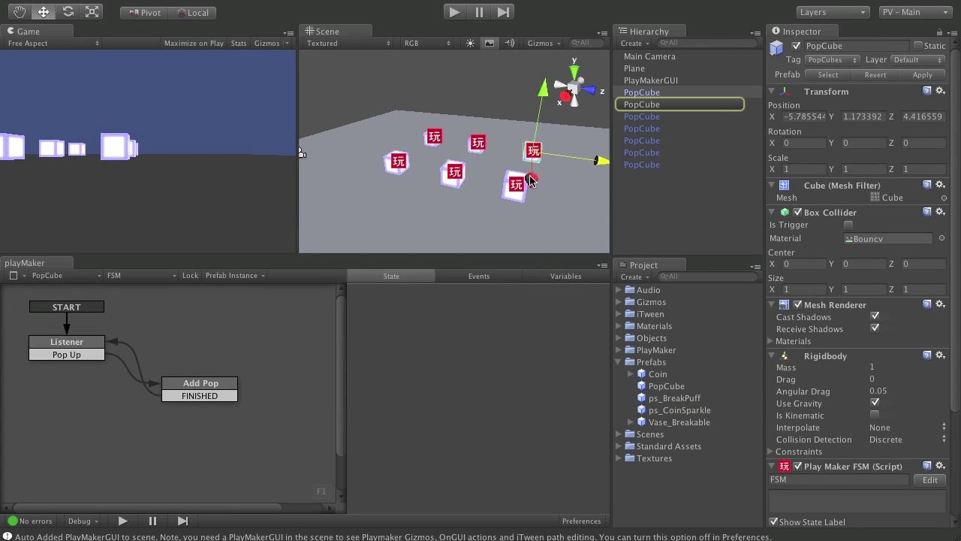
{"action": "left_click_drag", "start_coordinate": [528, 179], "coordinate": [426, 201]}
{"action": "key", "text": "ctrl+d"}
{"action": "key", "text": "ctrl+d"}
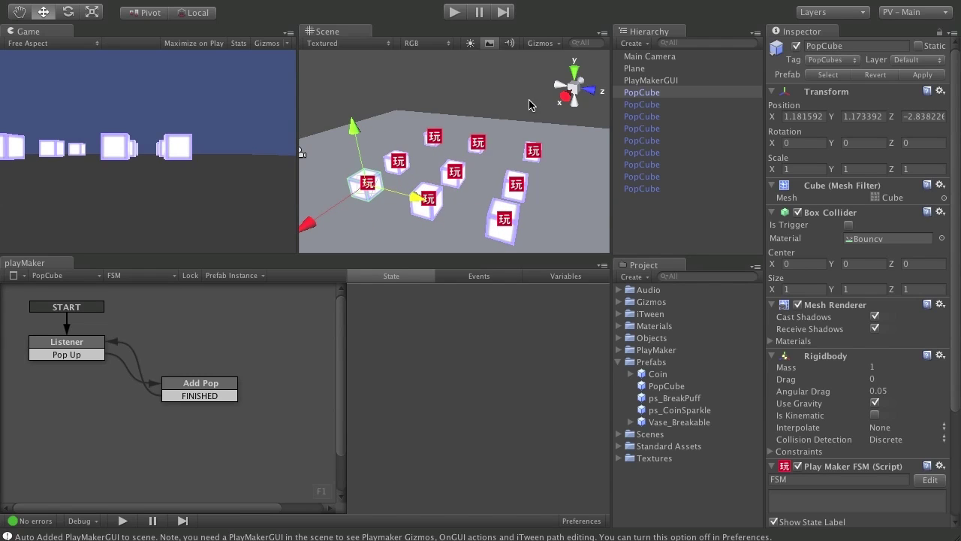
{"action": "left_click_drag", "start_coordinate": [530, 102], "coordinate": [526, 146], "text": "alt"}
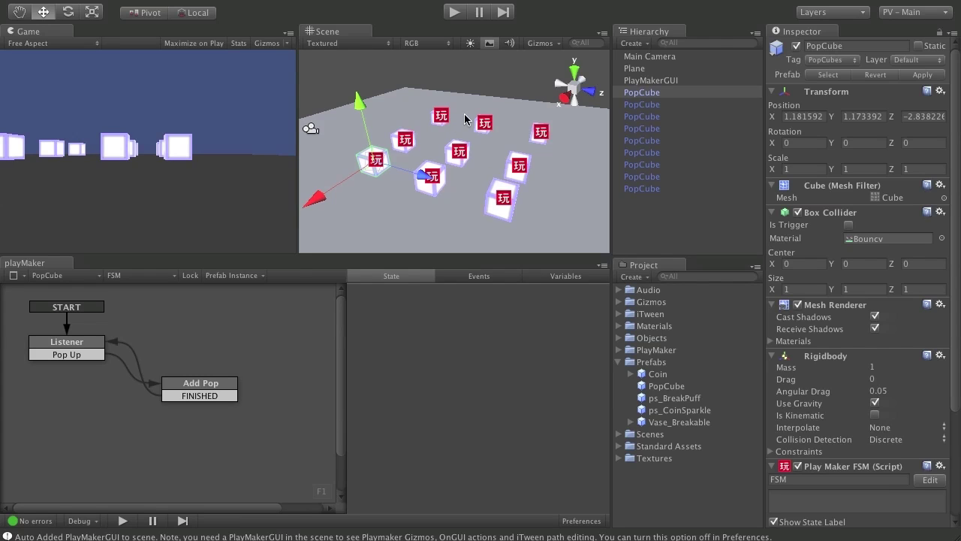
{"action": "left_click", "coordinate": [679, 214]}
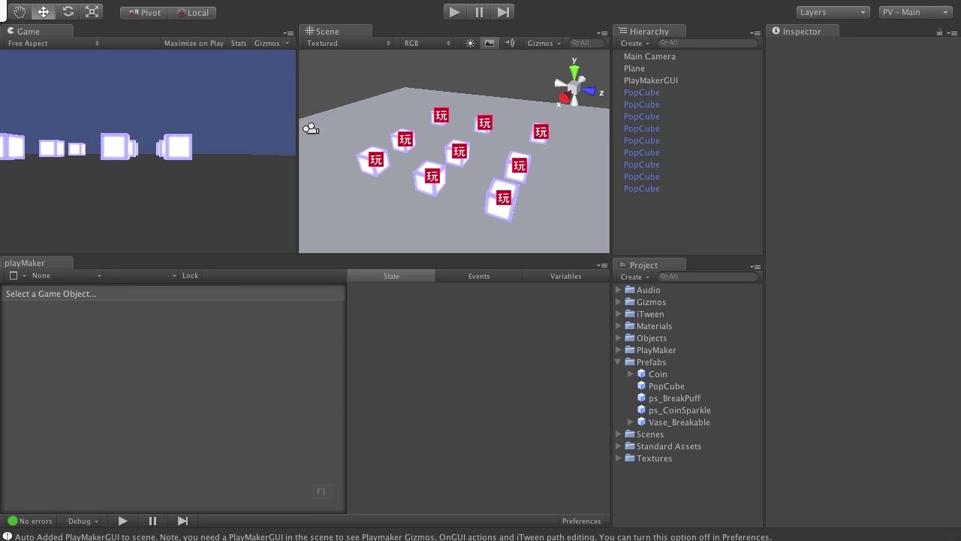
Create an empty game object named go_PopUpManager
{"action": "key", "text": "ctrl+shift+n"}
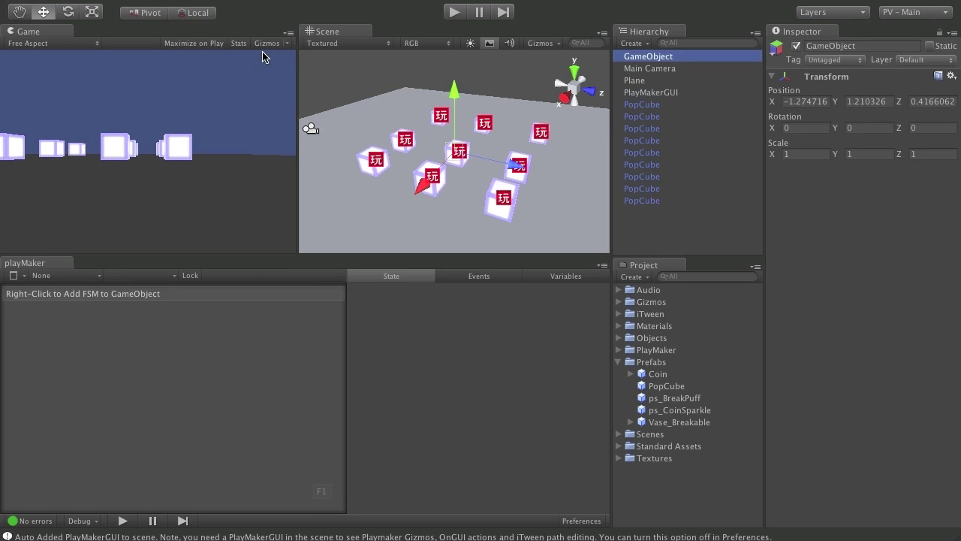
{"action": "left_click", "coordinate": [635, 60]}
{"action": "type", "text": "go_PopUp"}
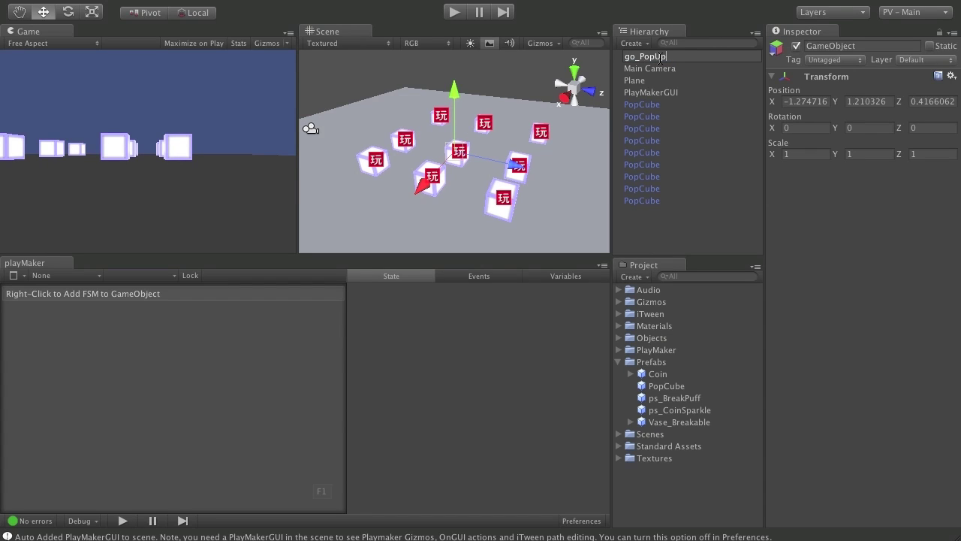
{"action": "type", "text": "Manager"}
{"action": "key", "text": "Return"}
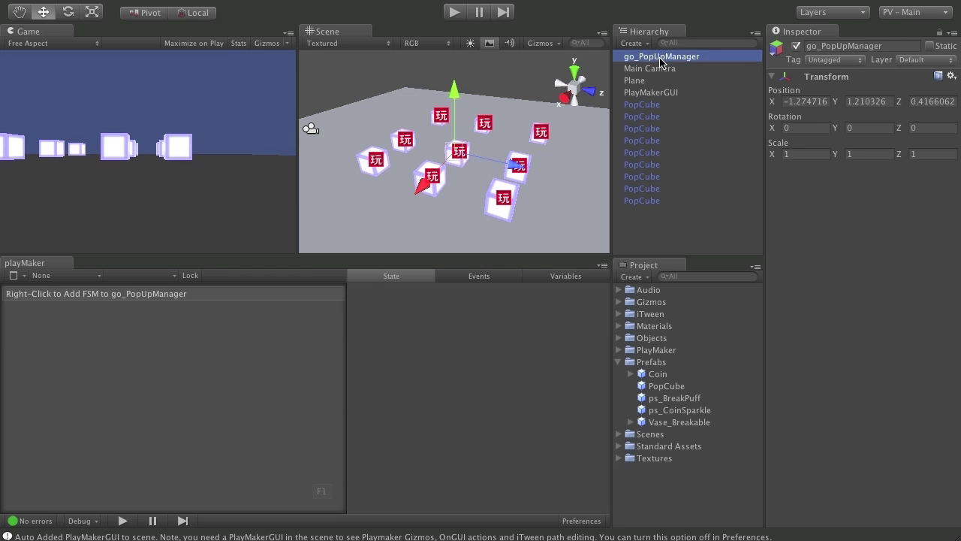
Add a PlayMaker FSM with two states, each given an outgoing transition
{"action": "right_click", "coordinate": [44, 351]}
{"action": "left_click", "coordinate": [75, 360]}
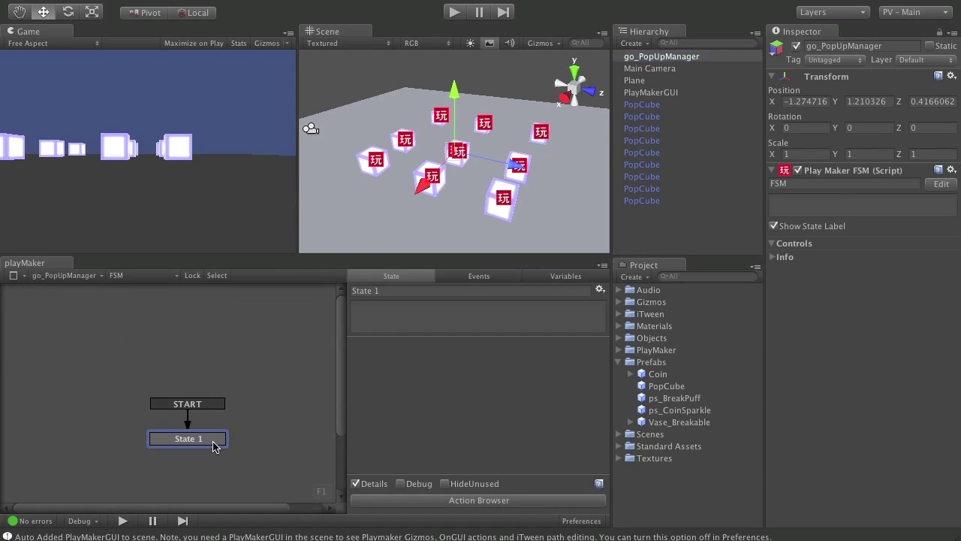
{"action": "left_click_drag", "start_coordinate": [213, 440], "coordinate": [88, 361]}
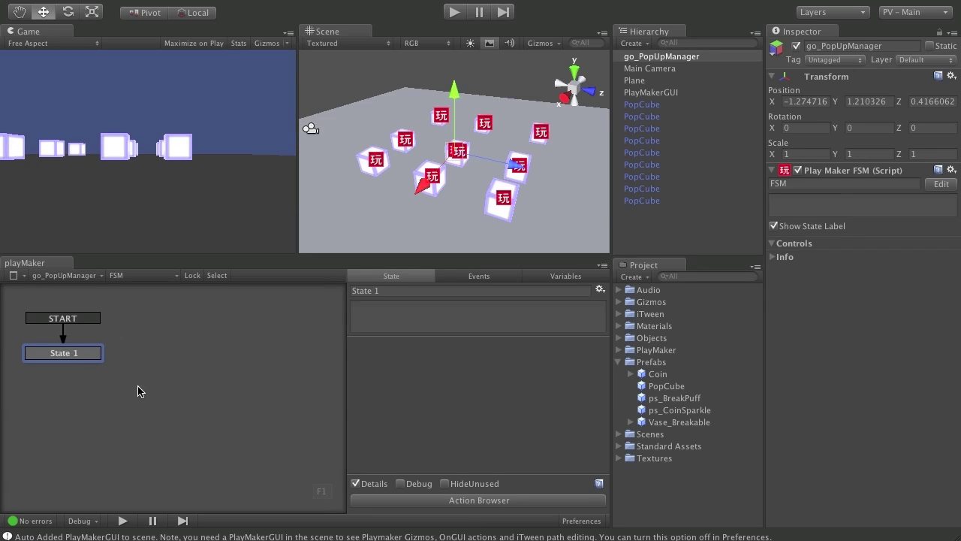
{"action": "right_click", "coordinate": [163, 368]}
{"action": "left_click", "coordinate": [207, 376]}
{"action": "left_click_drag", "start_coordinate": [209, 377], "coordinate": [212, 395]}
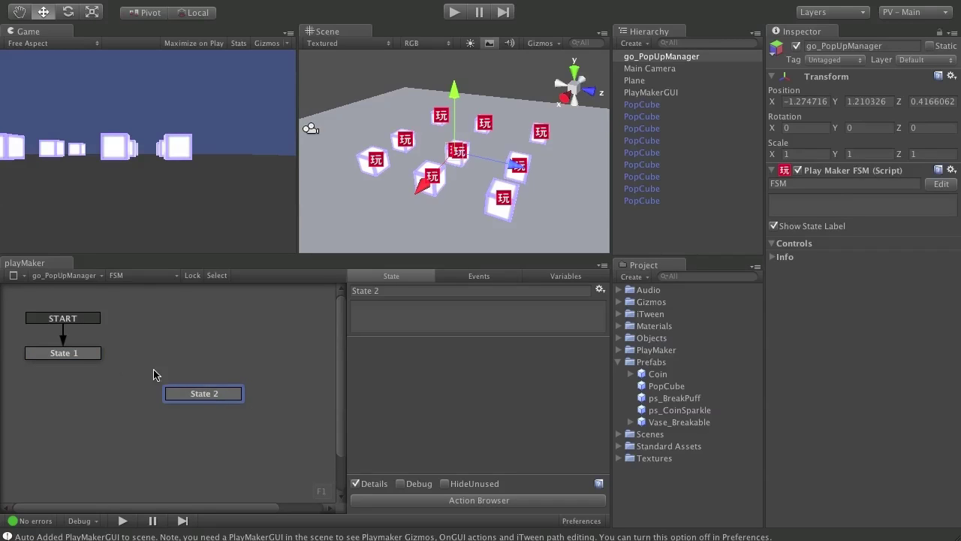
{"action": "right_click", "coordinate": [76, 353]}
{"action": "left_click", "coordinate": [142, 360]}
{"action": "right_click", "coordinate": [216, 396]}
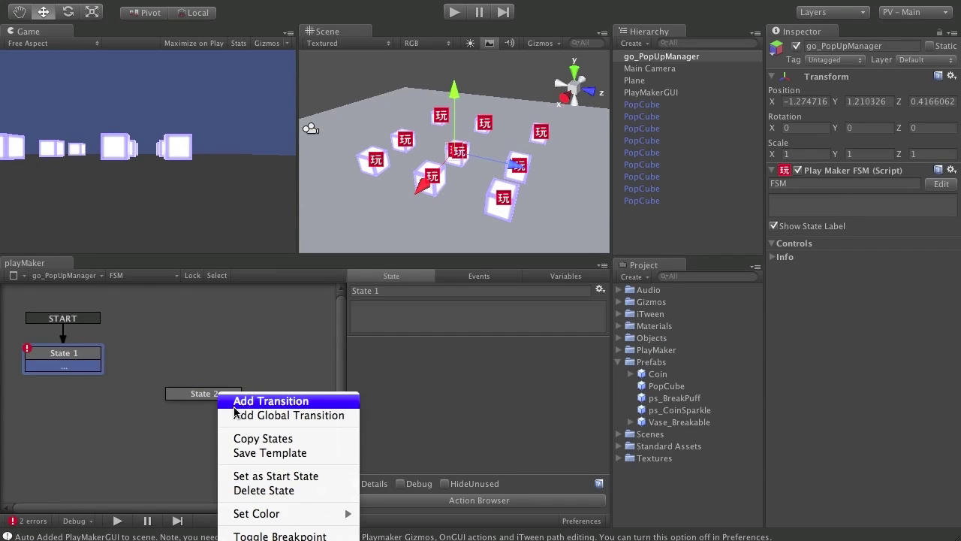
{"action": "left_click", "coordinate": [271, 400]}
Rename the two states to Wait and Send Pop
{"action": "left_click", "coordinate": [88, 356]}
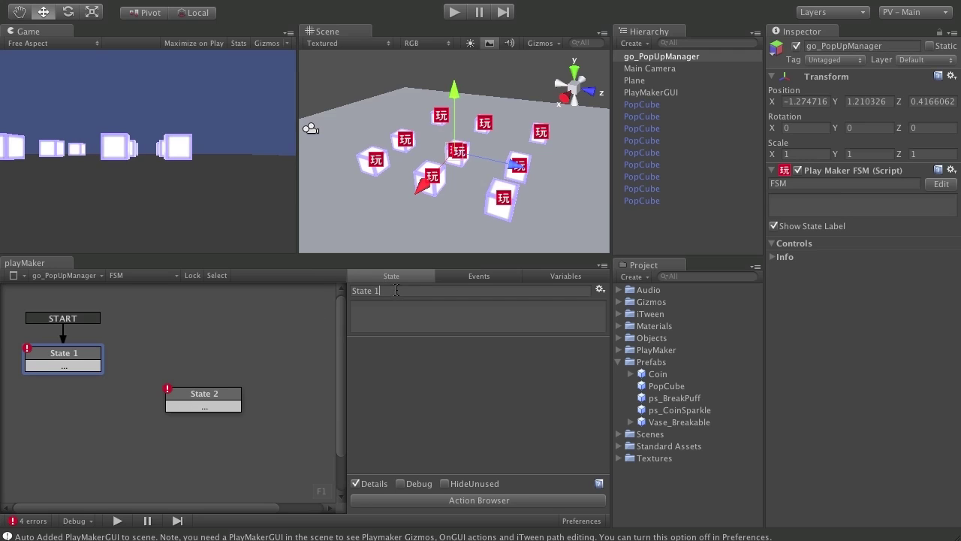
{"action": "left_click_drag", "start_coordinate": [397, 290], "coordinate": [279, 293]}
{"action": "type", "text": "Wait"}
{"action": "left_click", "coordinate": [208, 399]}
{"action": "left_click_drag", "start_coordinate": [380, 292], "coordinate": [303, 276]}
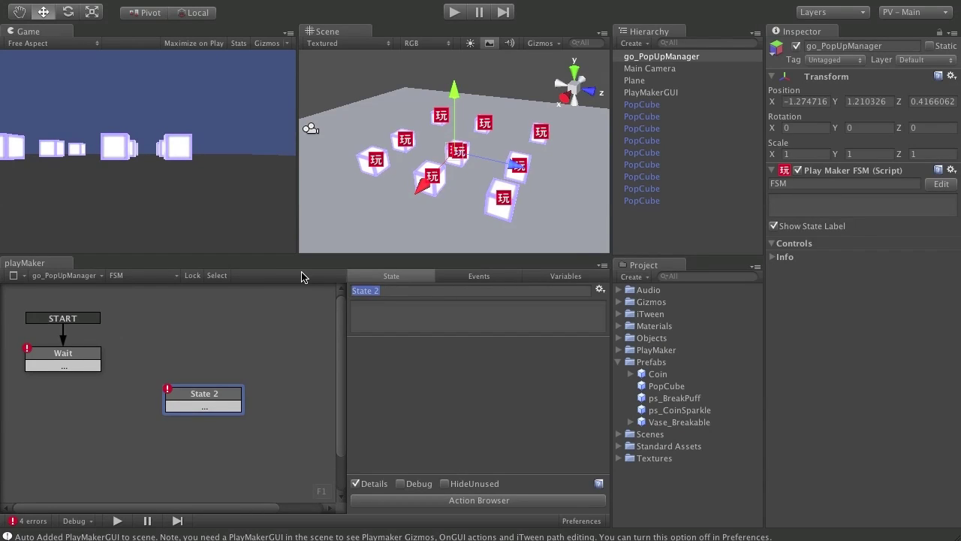
{"action": "type", "text": "Send Pop"}
{"action": "key", "text": "Return"}
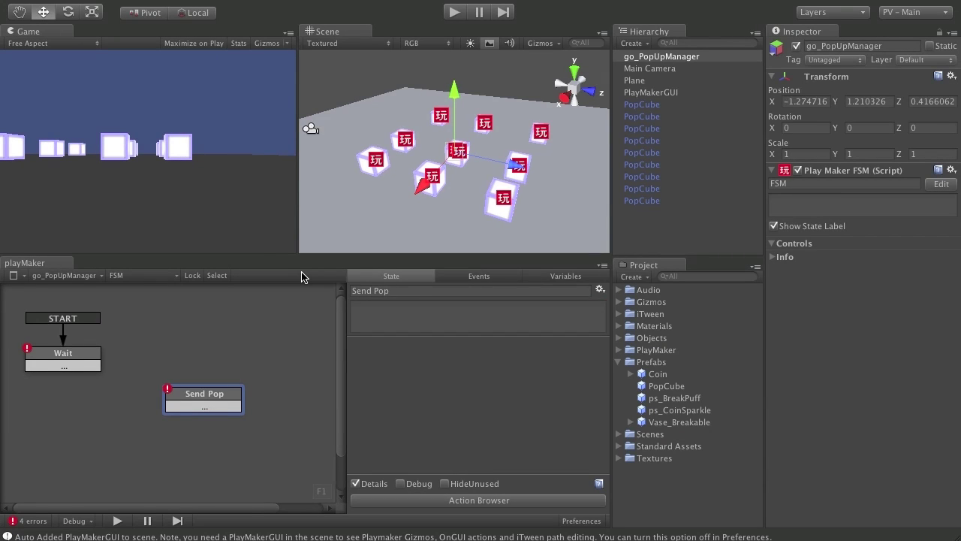
Set Send Pop's outgoing transition event to FINISHED
{"action": "left_click", "coordinate": [213, 410]}
{"action": "right_click", "coordinate": [213, 410]}
{"action": "left_click", "coordinate": [222, 411]}
Connect Send Pop's FINISHED transition back to the Wait state
{"action": "left_click_drag", "start_coordinate": [193, 413], "coordinate": [86, 359]}
{"action": "left_click", "coordinate": [87, 365]}
{"action": "right_click", "coordinate": [81, 366]}
{"action": "left_click", "coordinate": [85, 368]}
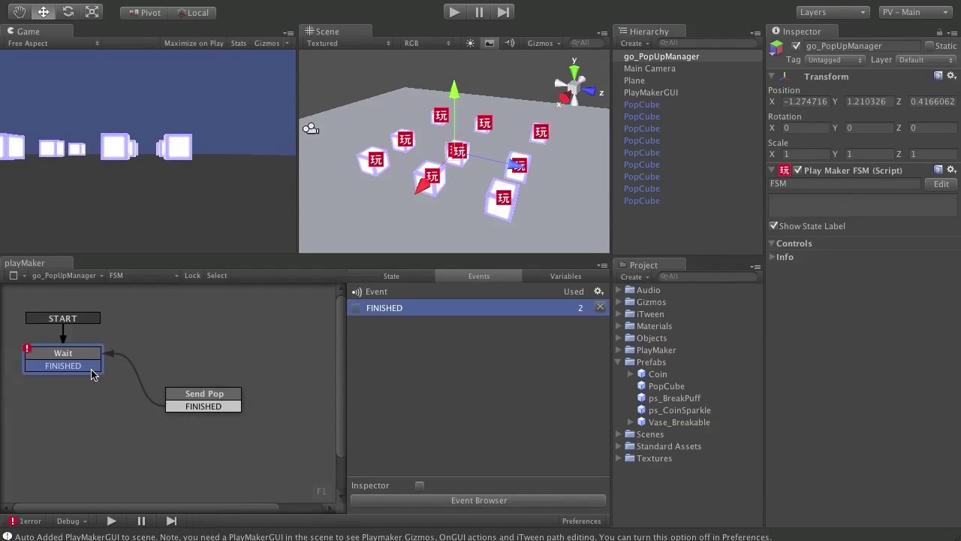
{"action": "right_click", "coordinate": [79, 367]}
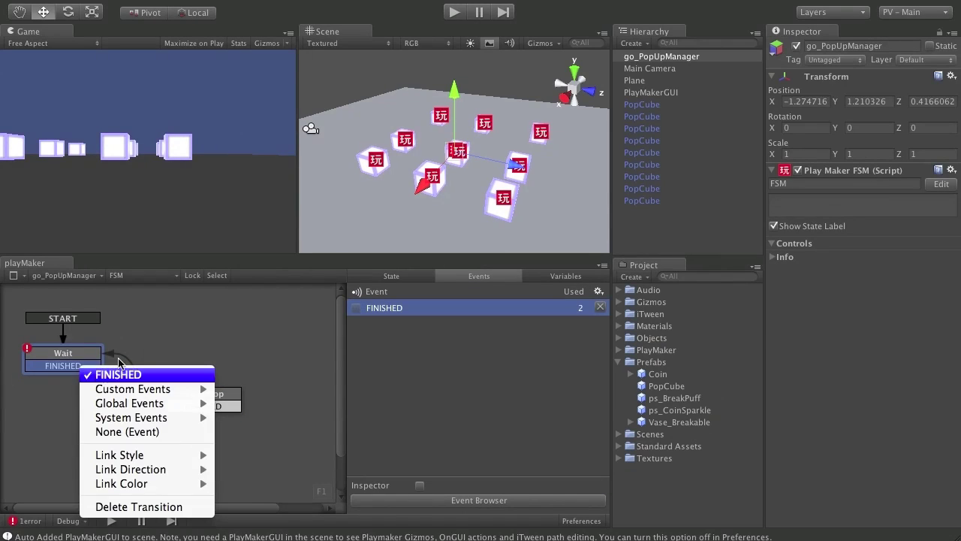
{"action": "left_click", "coordinate": [99, 373]}
{"action": "left_click", "coordinate": [421, 485]}
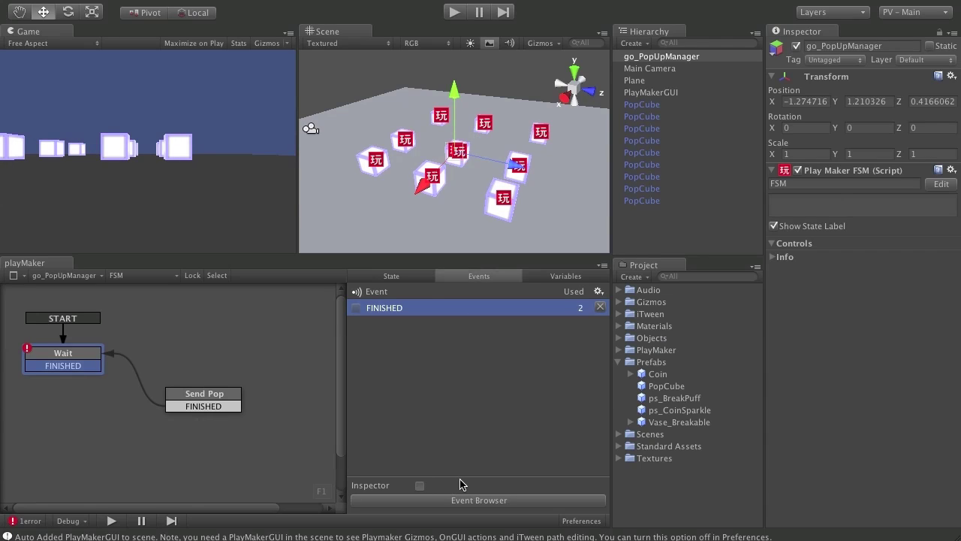
{"action": "left_click", "coordinate": [421, 485]}
Add a new FSM event named send_pop
{"action": "left_click", "coordinate": [478, 278]}
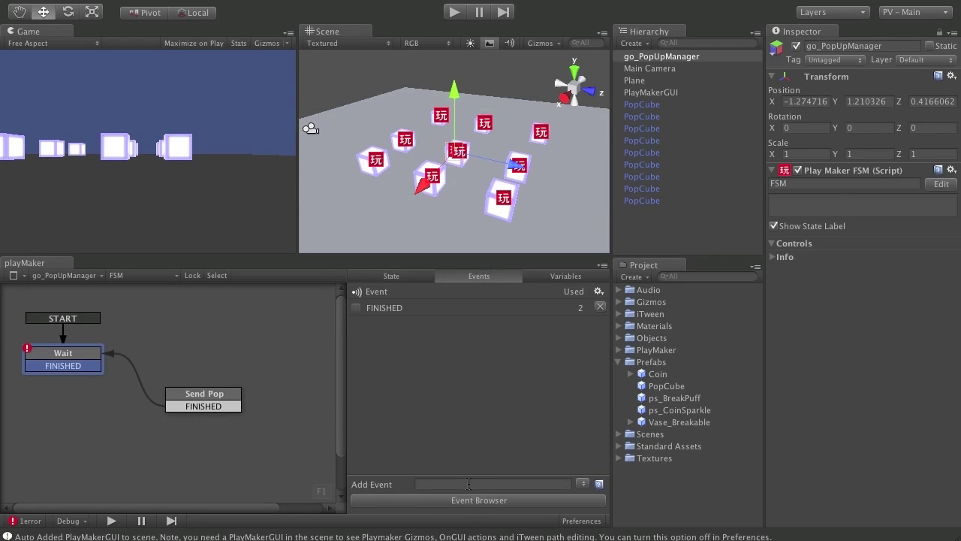
{"action": "left_click", "coordinate": [469, 485]}
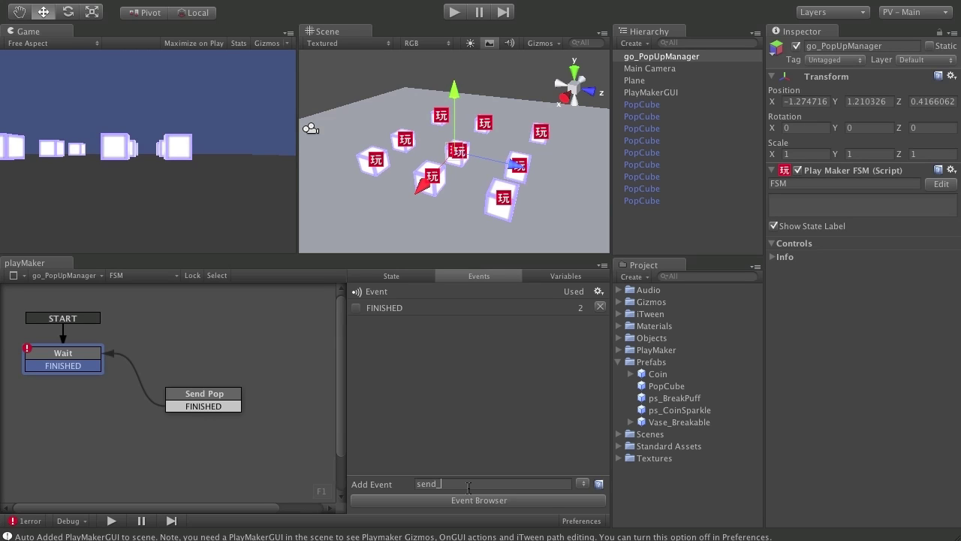
{"action": "type", "text": "send_pop"}
{"action": "key", "text": "Return"}
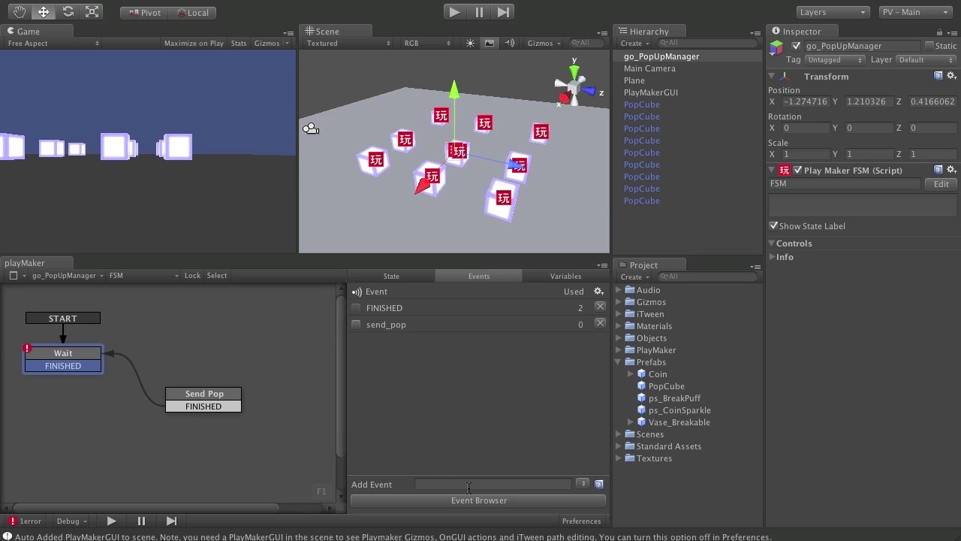
Make Wait's transition to Send Pop fire on send_pop
{"action": "left_click", "coordinate": [93, 368]}
{"action": "right_click", "coordinate": [93, 368]}
{"action": "left_click", "coordinate": [113, 386]}
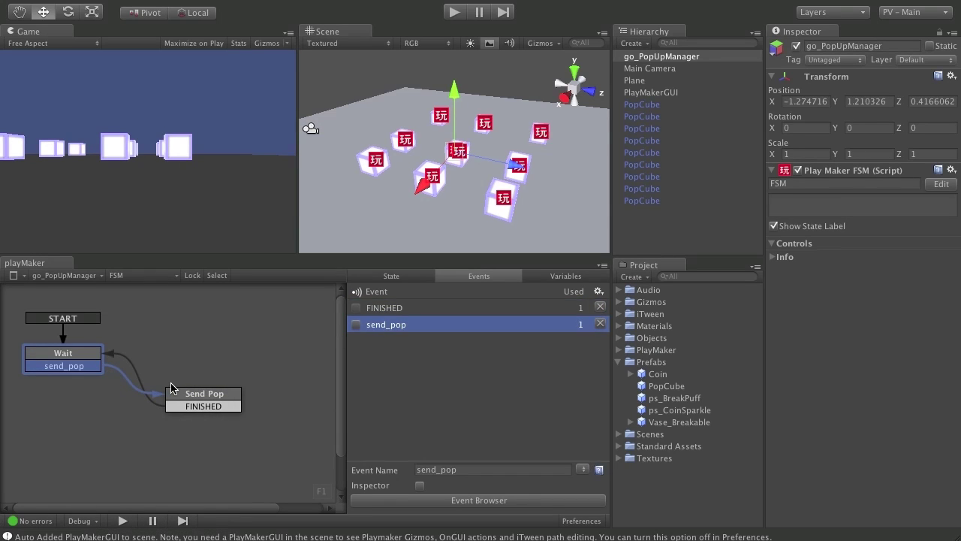
{"action": "left_click", "coordinate": [87, 355]}
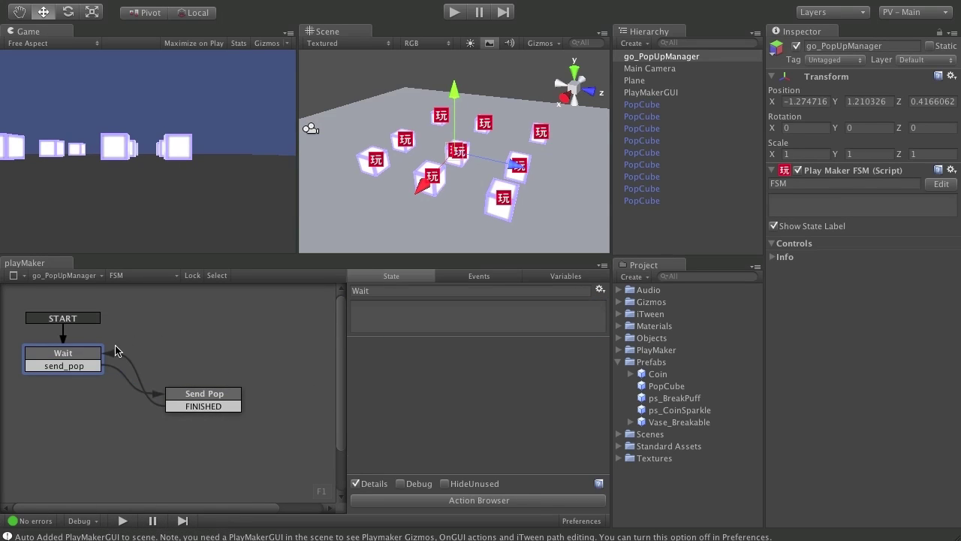
Search 'Random float' in the Action Browser and add Random Float to Wait
{"action": "left_click", "coordinate": [513, 501]}
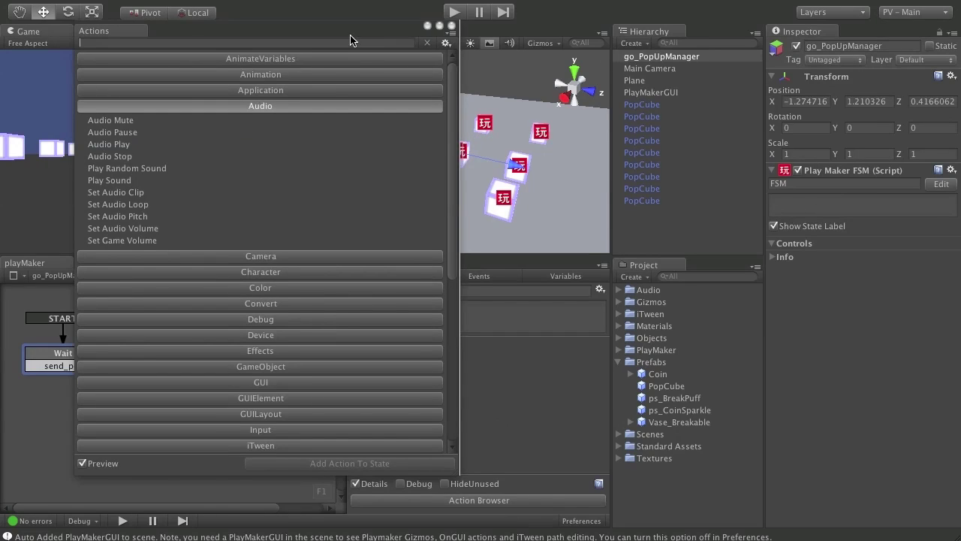
{"action": "mouse_move", "coordinate": [312, 31]}
{"action": "left_mouse_down"}
{"action": "mouse_move", "coordinate": [393, 37]}
{"action": "mouse_move", "coordinate": [306, 34]}
{"action": "left_mouse_up"}
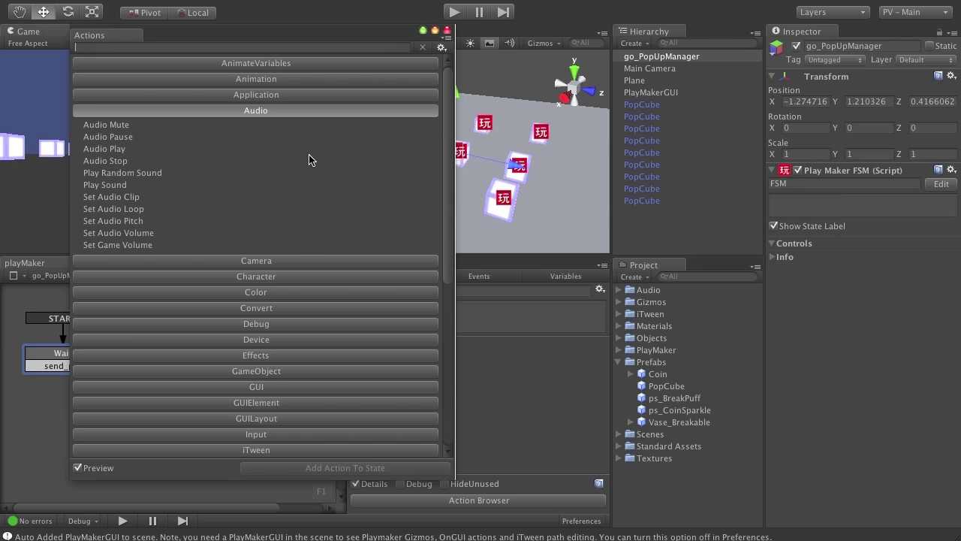
{"action": "type", "text": "Random"}
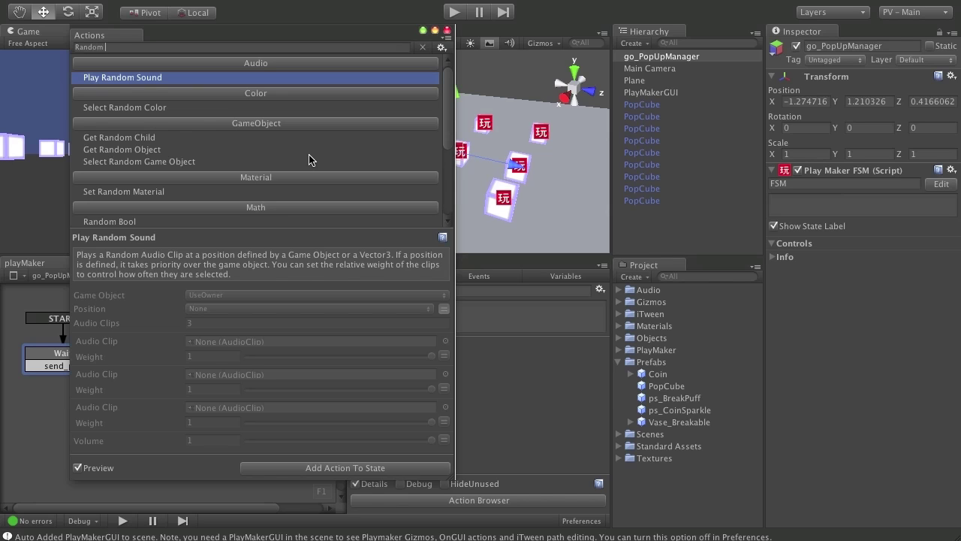
{"action": "type", "text": " floa"}
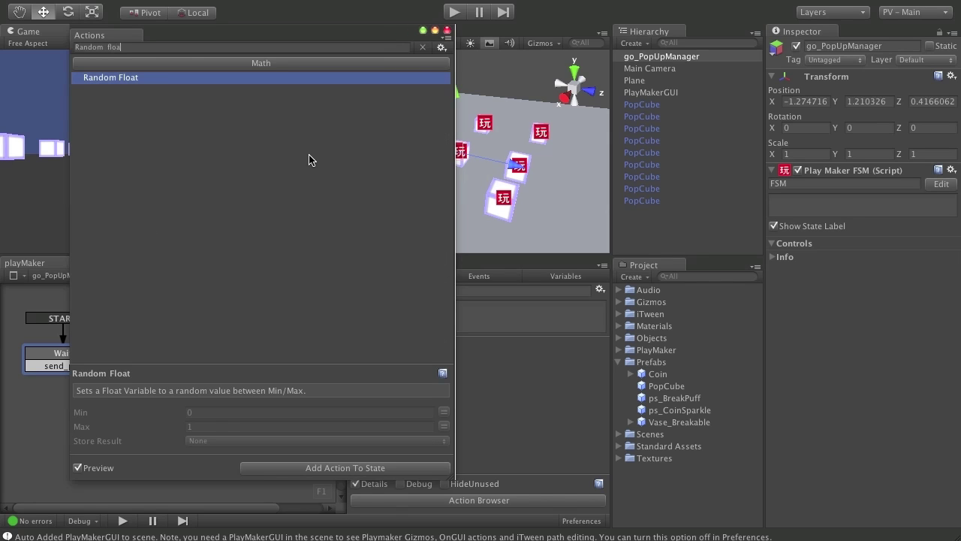
{"action": "type", "text": "t"}
{"action": "key", "text": "Return"}
{"action": "key", "text": "Escape"}
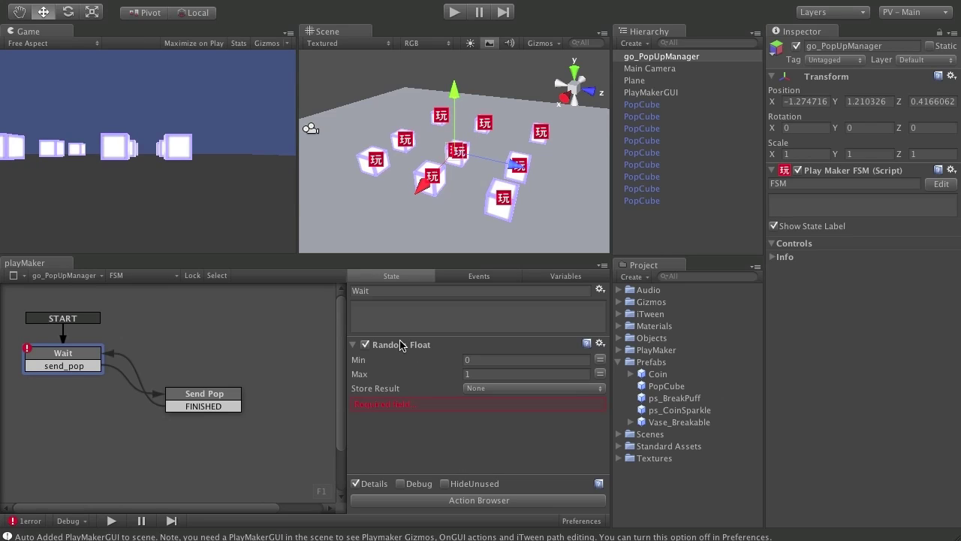
{"action": "left_click", "coordinate": [485, 362]}
Set Random Float's Min to 0.3 and Max to 2
{"action": "left_click", "coordinate": [486, 372]}
{"action": "type", "text": "2"}
{"action": "left_click", "coordinate": [507, 388]}
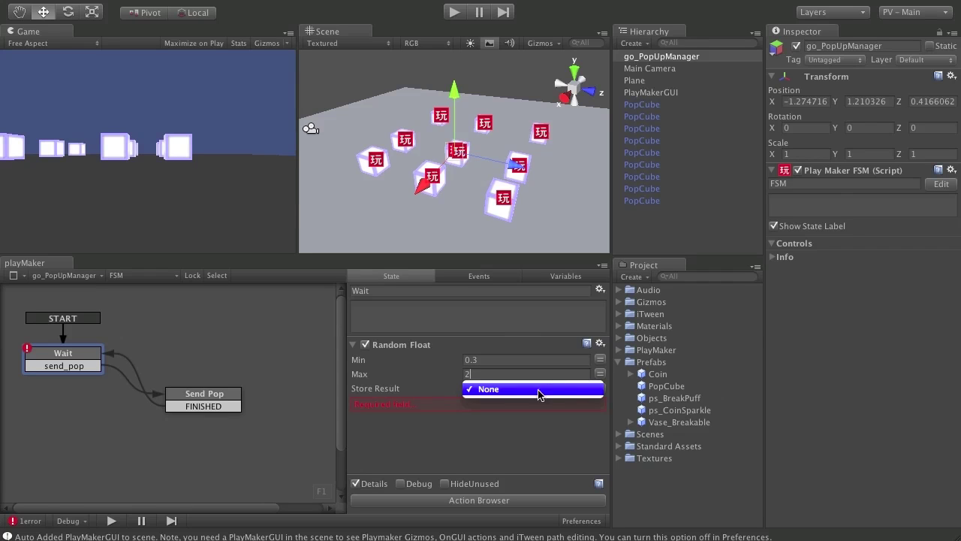
{"action": "left_click", "coordinate": [513, 390]}
{"action": "left_click", "coordinate": [513, 390]}
{"action": "left_click", "coordinate": [513, 389]}
Add a new Float variable named TimeToWait
{"action": "left_click", "coordinate": [569, 277]}
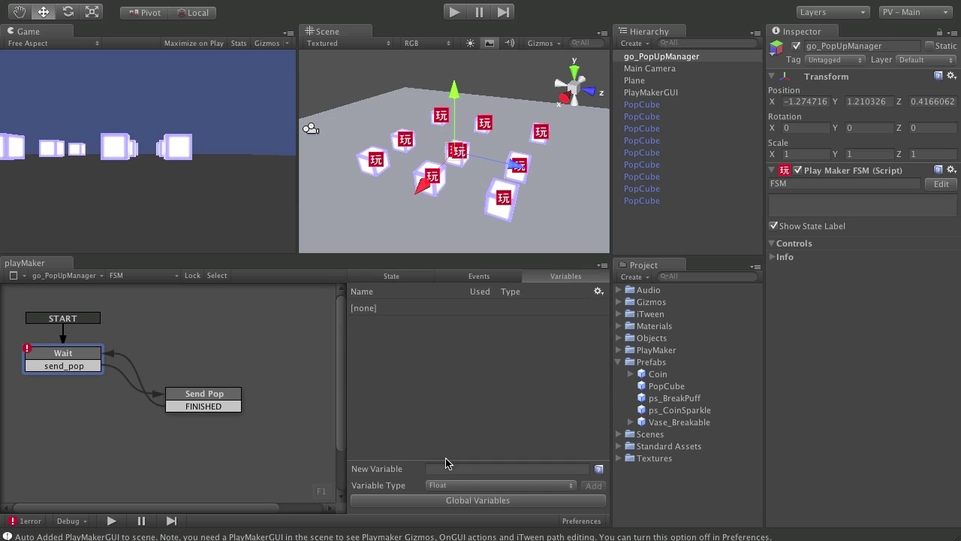
{"action": "left_click", "coordinate": [457, 485]}
{"action": "left_click", "coordinate": [495, 487]}
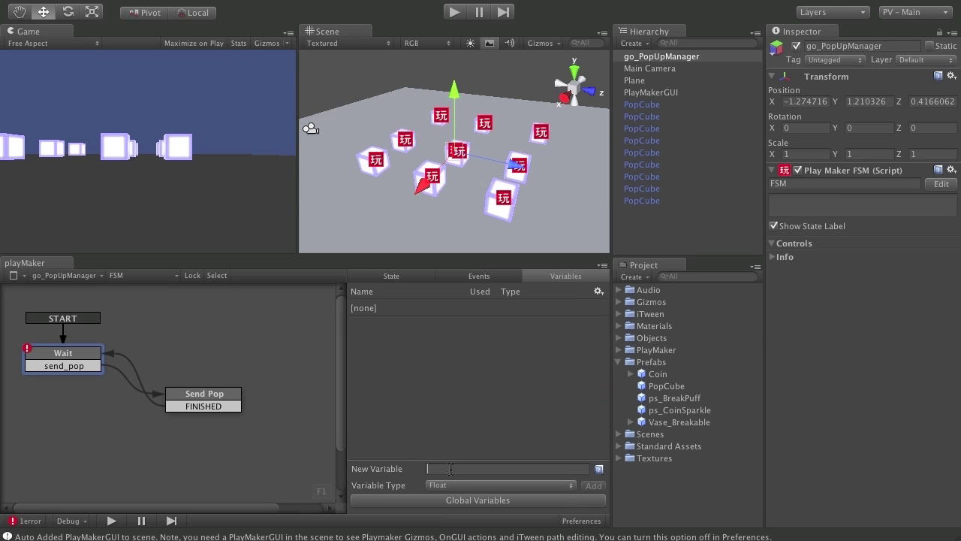
{"action": "type", "text": "TimeToWait"}
{"action": "key", "text": "Return"}
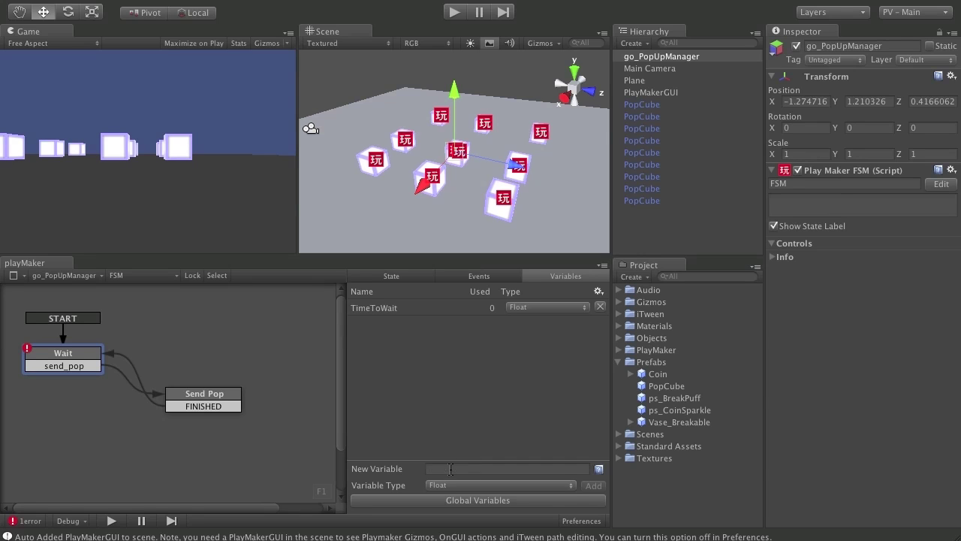
Set Random Float's Store Result to TimeToWait
{"action": "left_click", "coordinate": [73, 354]}
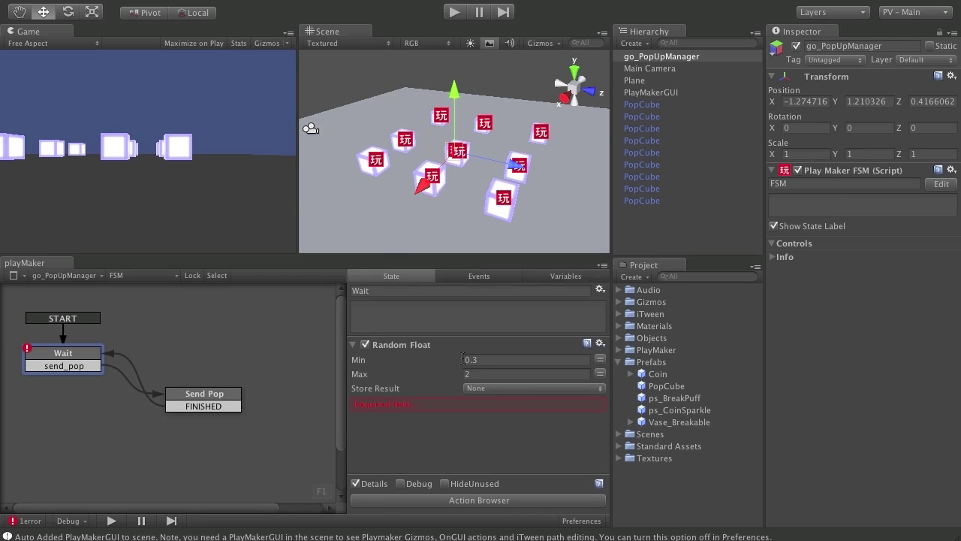
{"action": "left_click", "coordinate": [502, 387]}
{"action": "left_click", "coordinate": [518, 401]}
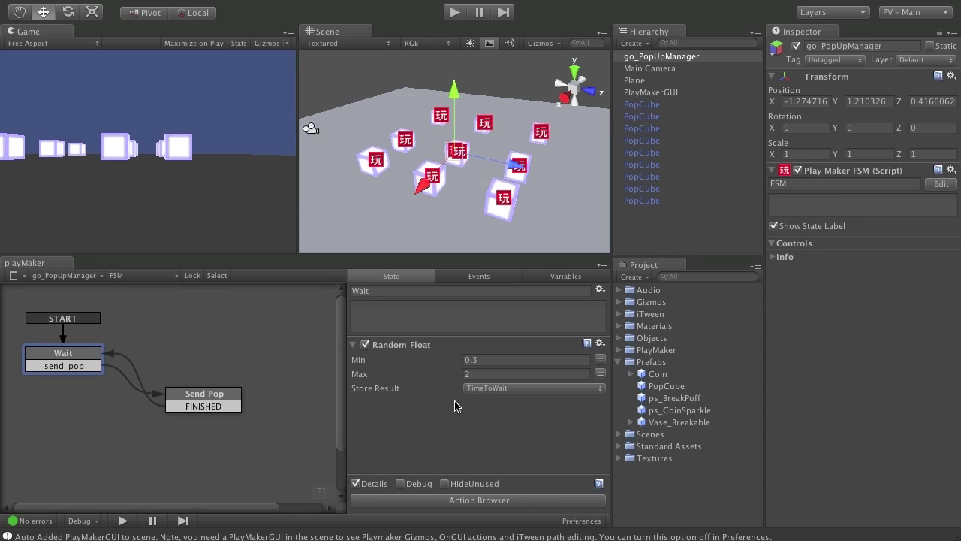
{"action": "left_click", "coordinate": [526, 501]}
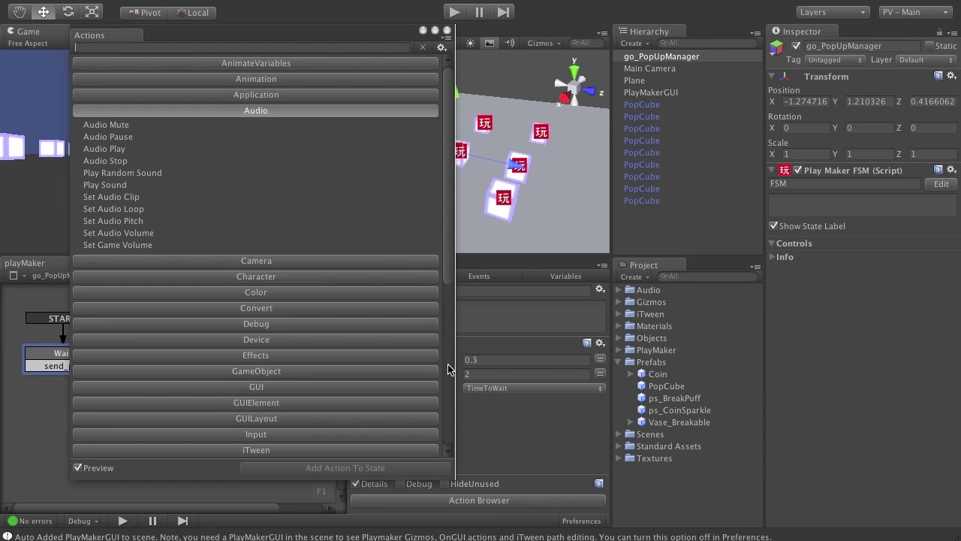
Add a Wait action whose Time uses the TimeToWait variable
{"action": "left_click_drag", "start_coordinate": [173, 34], "coordinate": [178, 34]}
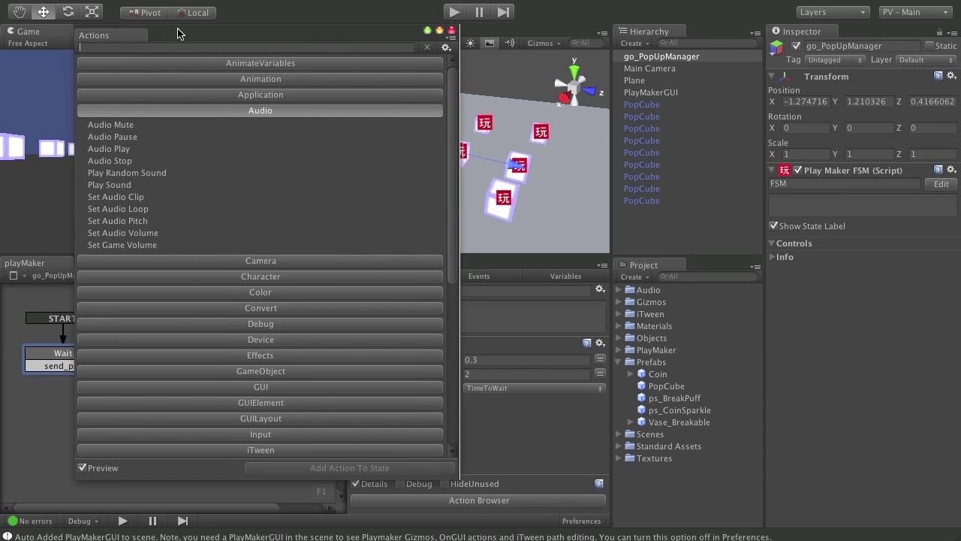
{"action": "type", "text": "wait"}
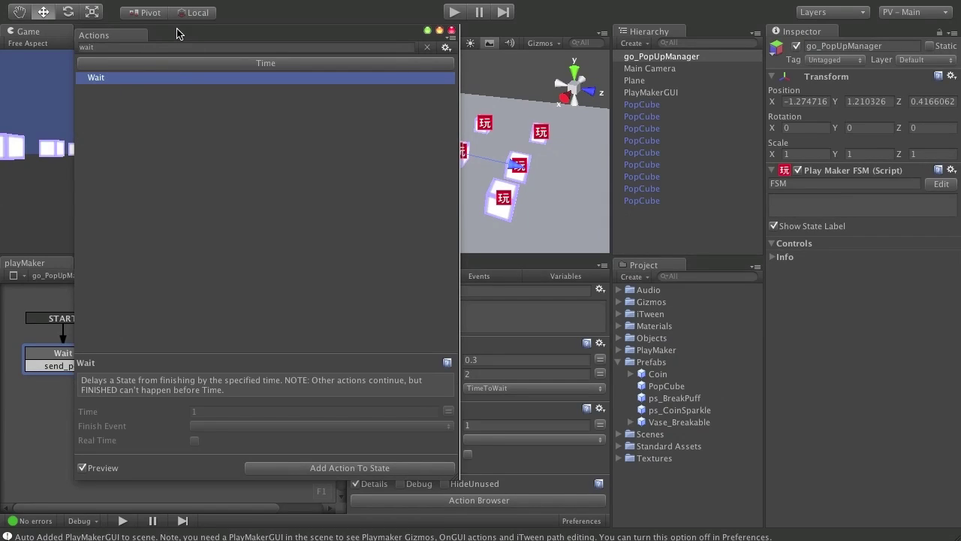
{"action": "left_click", "coordinate": [452, 30]}
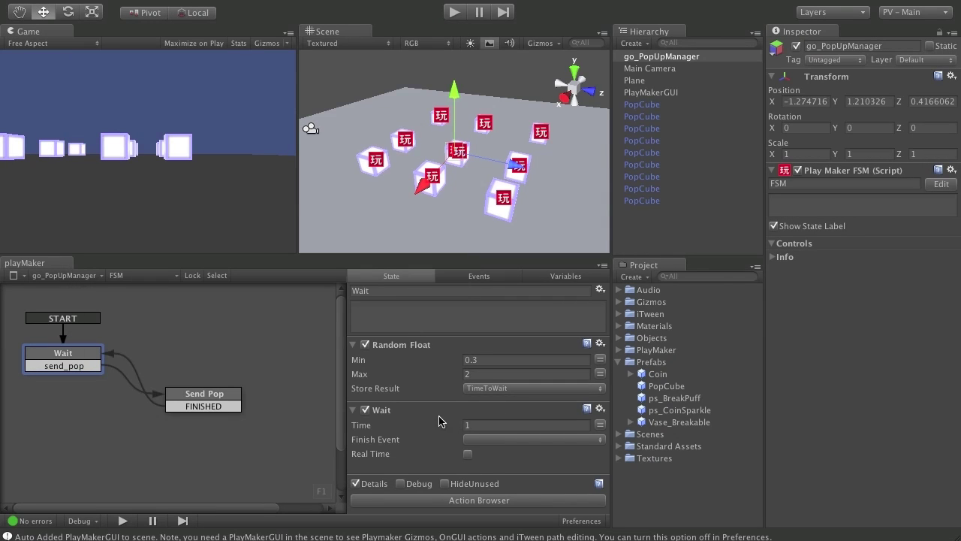
{"action": "left_click", "coordinate": [600, 424]}
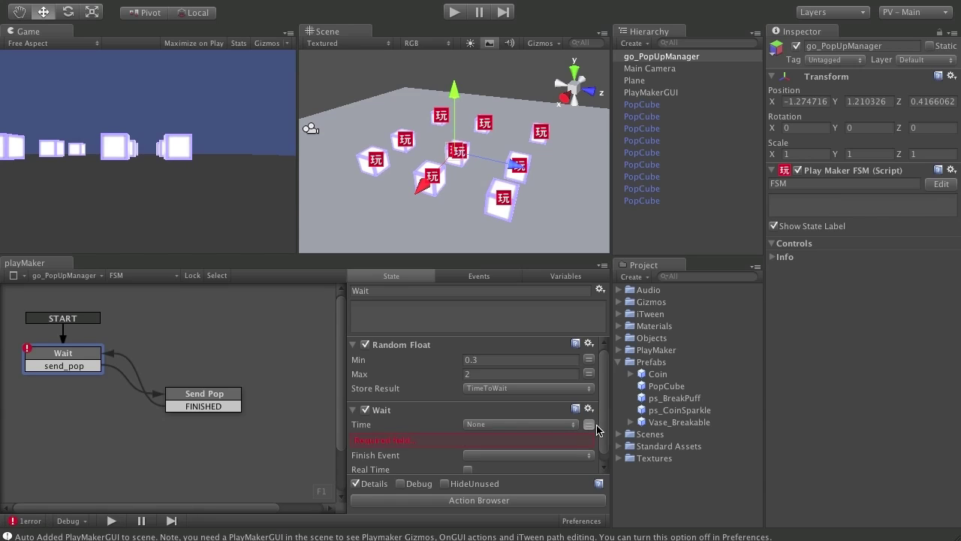
{"action": "left_click", "coordinate": [580, 425]}
{"action": "left_click", "coordinate": [533, 438]}
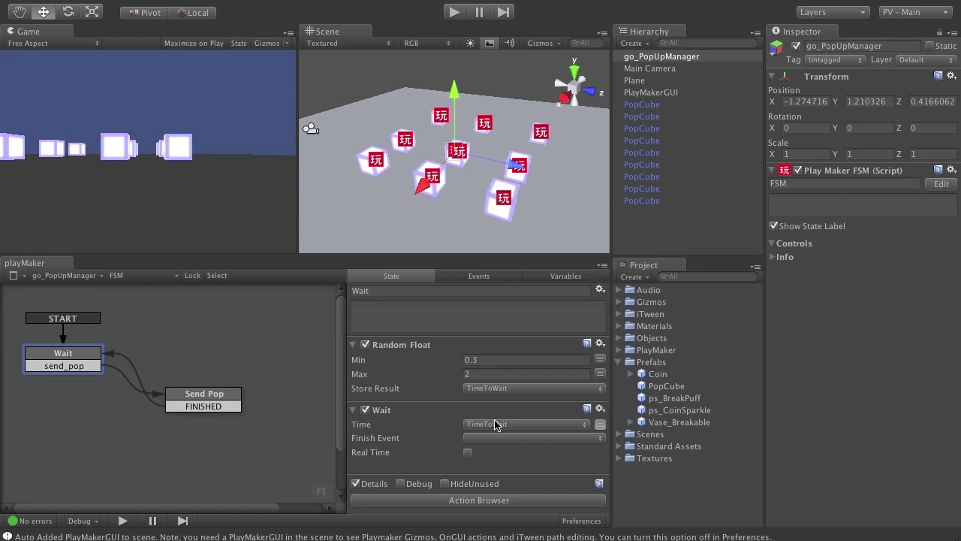
Set the Wait action's Finish Event to send_pop
{"action": "left_click", "coordinate": [549, 440]}
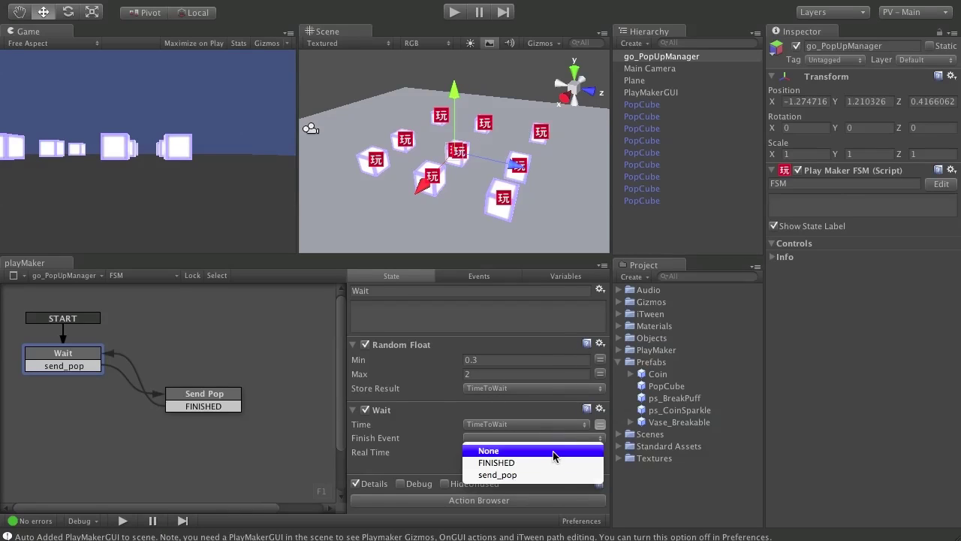
{"action": "left_click", "coordinate": [559, 476]}
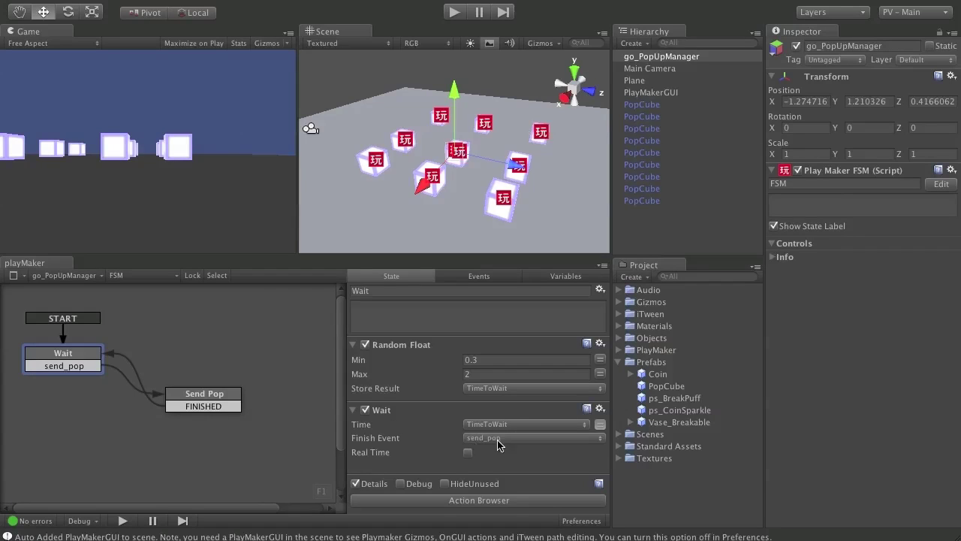
{"action": "left_click", "coordinate": [387, 414]}
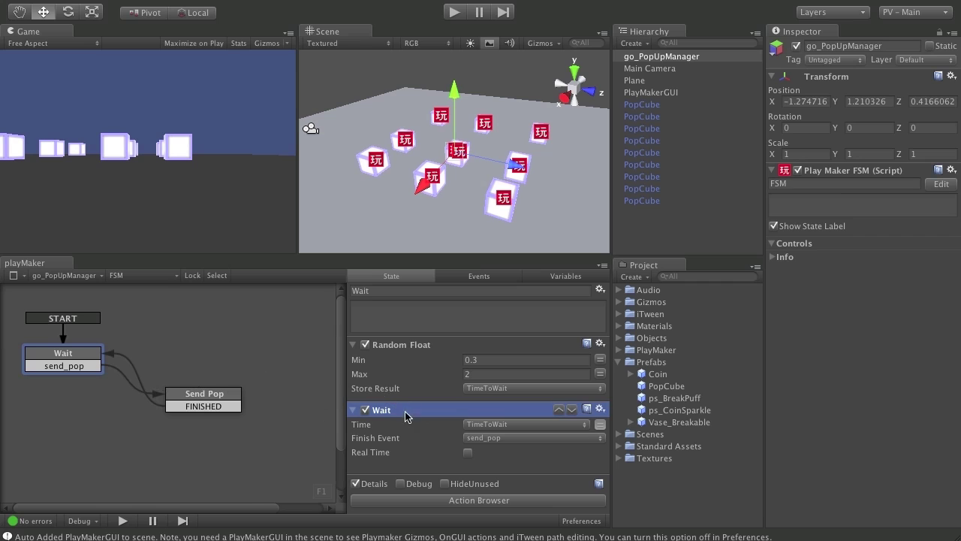
{"action": "left_click", "coordinate": [197, 395]}
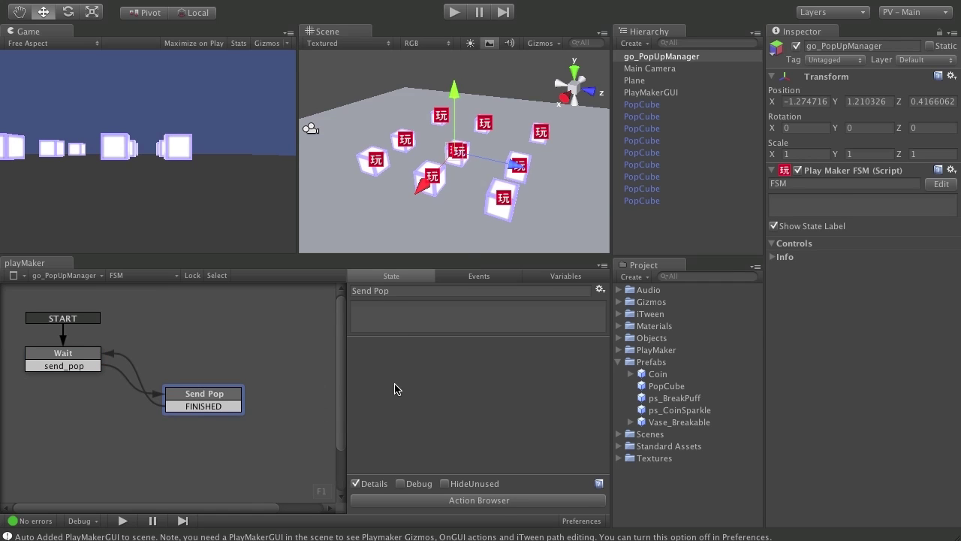
Add a Send Event action to the Send Pop state
{"action": "left_click", "coordinate": [498, 502]}
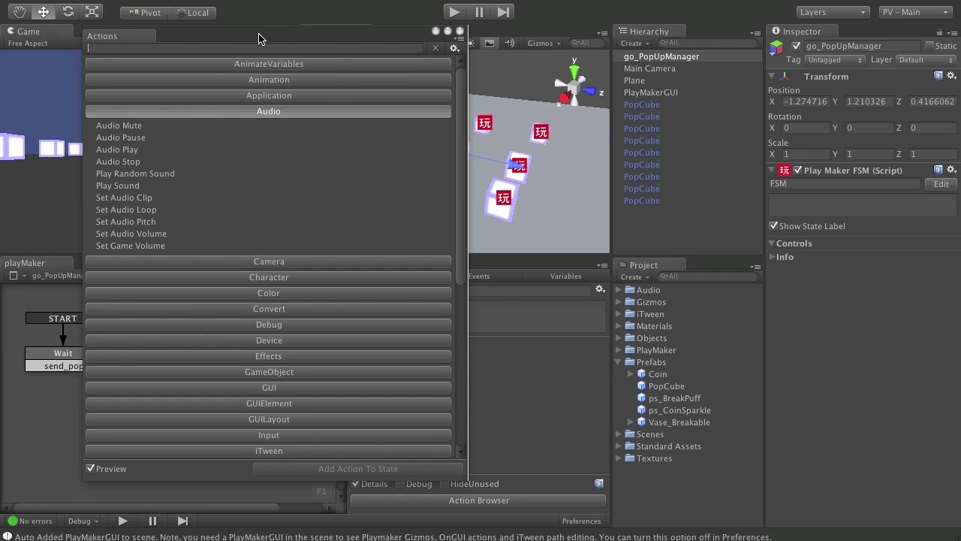
{"action": "left_click_drag", "start_coordinate": [258, 38], "coordinate": [262, 33]}
{"action": "type", "text": "send eve"}
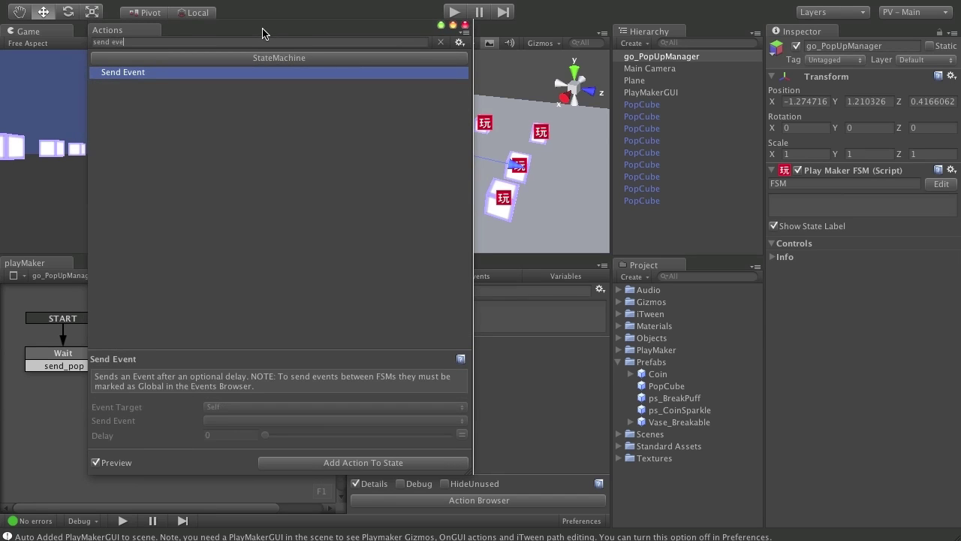
{"action": "key", "text": "Return"}
{"action": "key", "text": "Escape"}
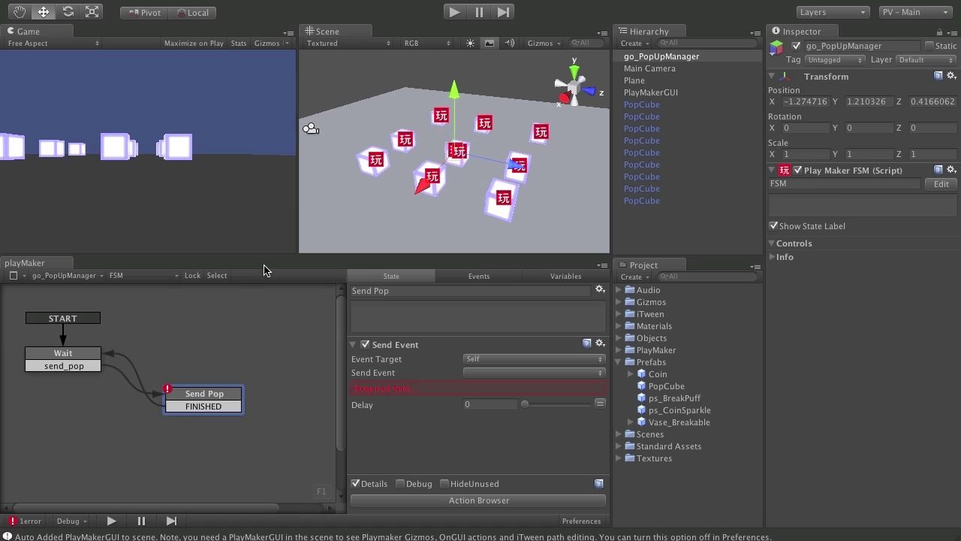
{"action": "left_click", "coordinate": [90, 356]}
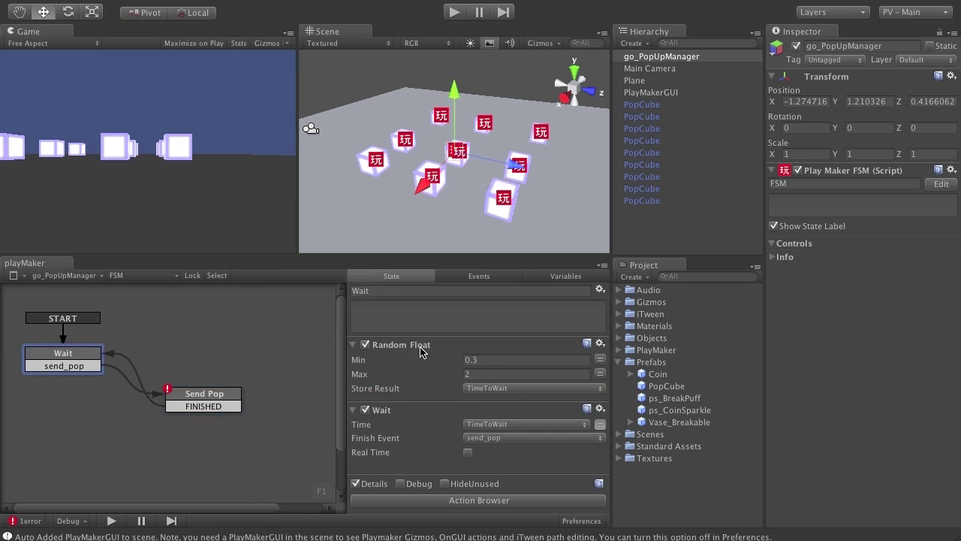
{"action": "left_click", "coordinate": [200, 400]}
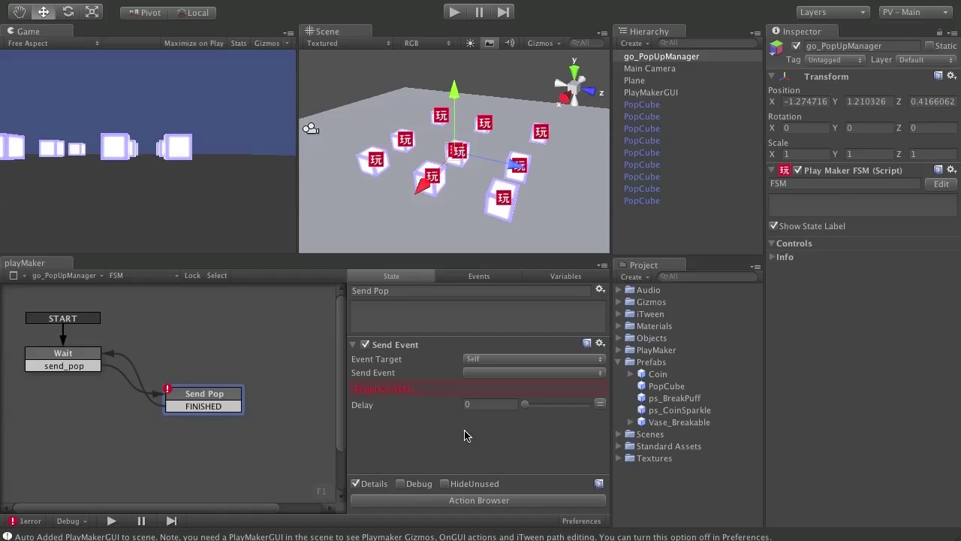
Search 'get rand' and add Get Random Object to Send Pop
{"action": "left_click", "coordinate": [471, 501]}
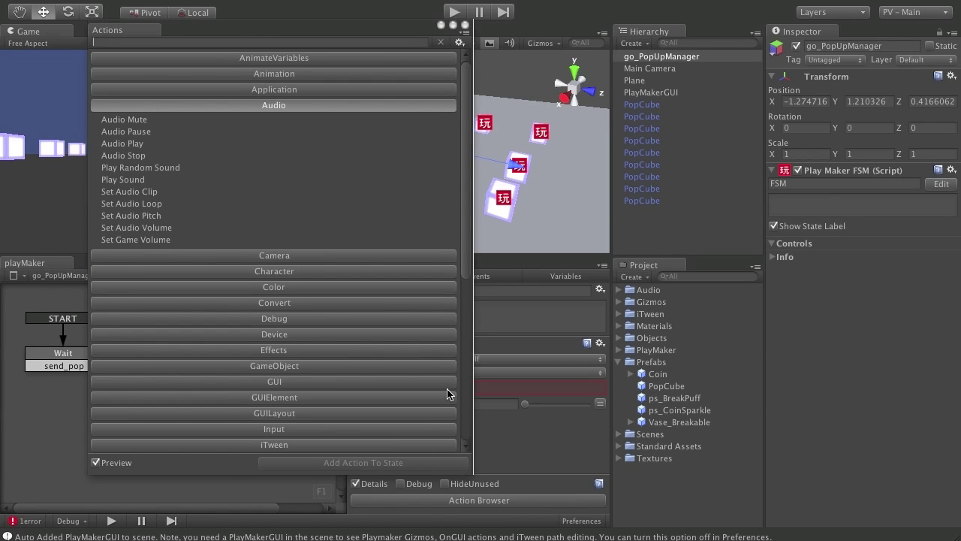
{"action": "type", "text": "get"}
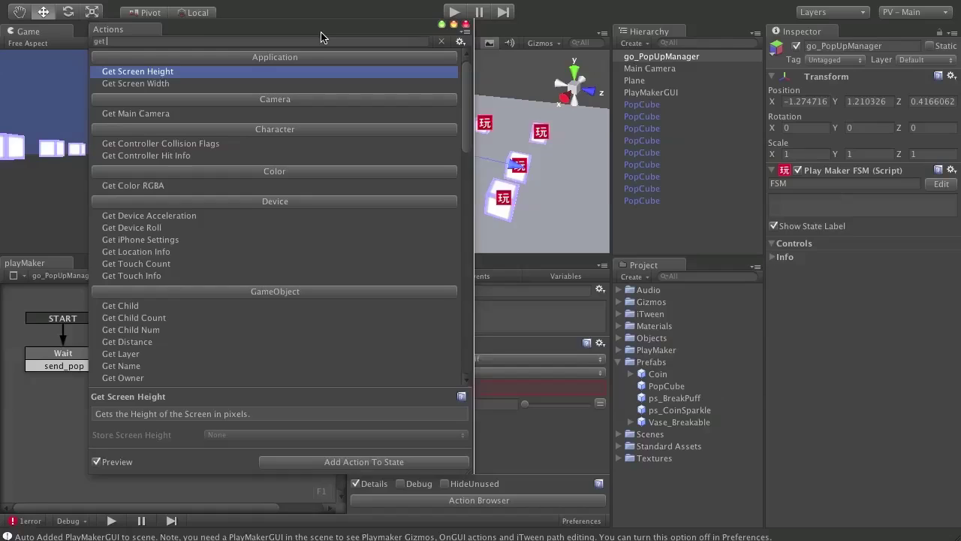
{"action": "left_click_drag", "start_coordinate": [324, 32], "coordinate": [338, 30]}
{"action": "type", "text": "rand"}
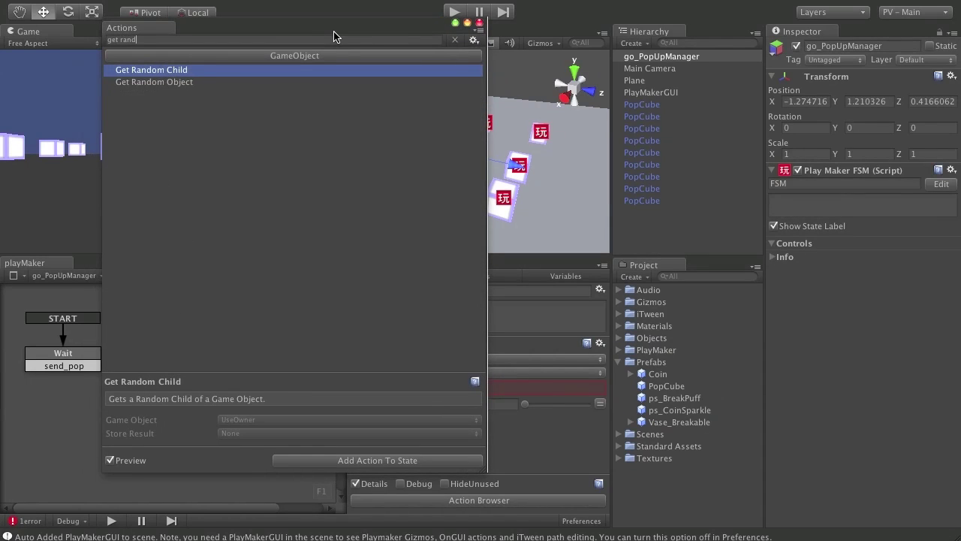
{"action": "key", "text": "Down"}
{"action": "key", "text": "Return"}
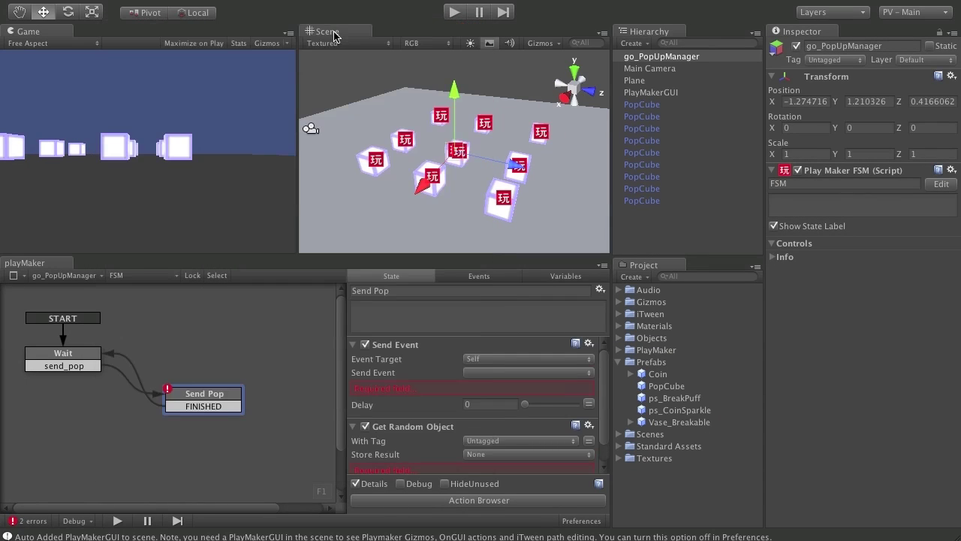
Move Get Random Object to the top, above Send Event
{"action": "left_click", "coordinate": [424, 428]}
{"action": "left_click", "coordinate": [587, 426]}
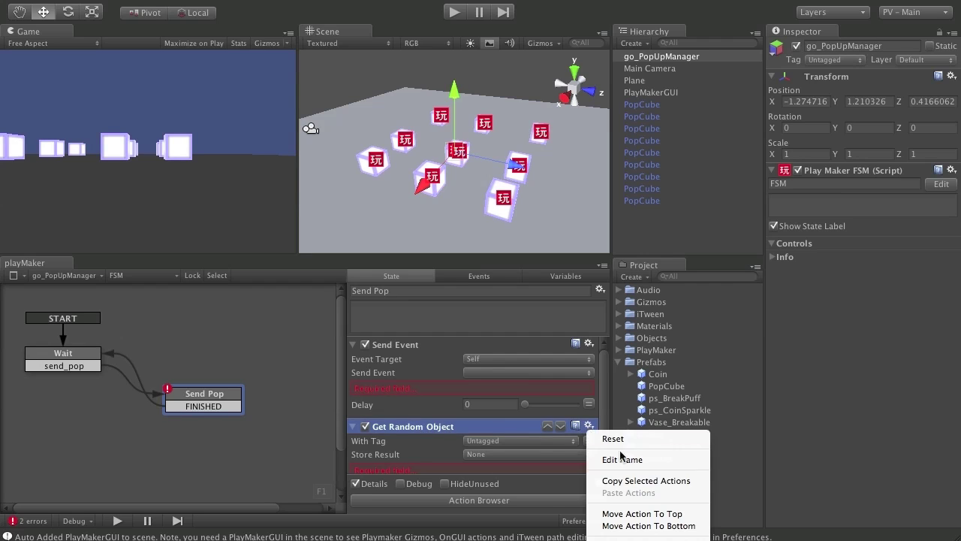
{"action": "left_click", "coordinate": [642, 514]}
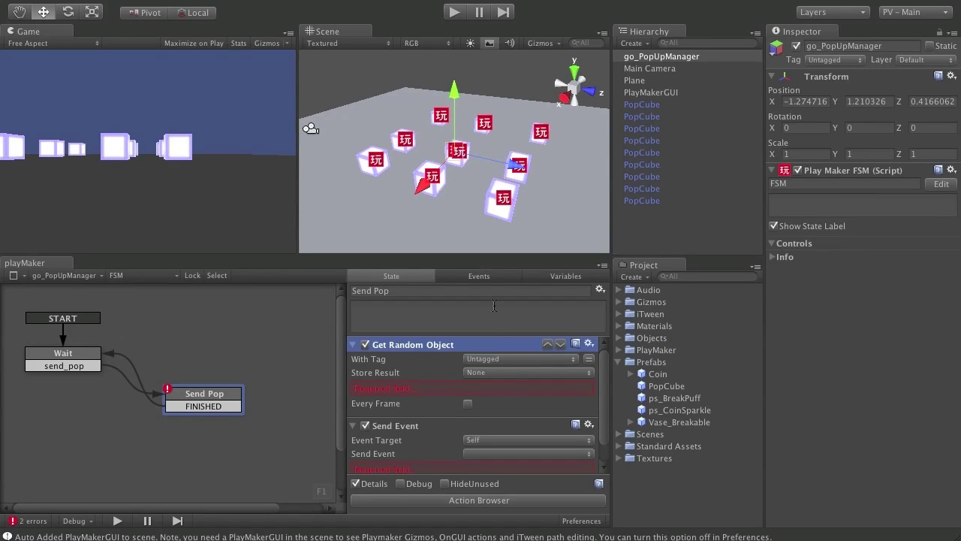
Set Get Random Object's With Tag to PopCubes
{"action": "left_click", "coordinate": [528, 358]}
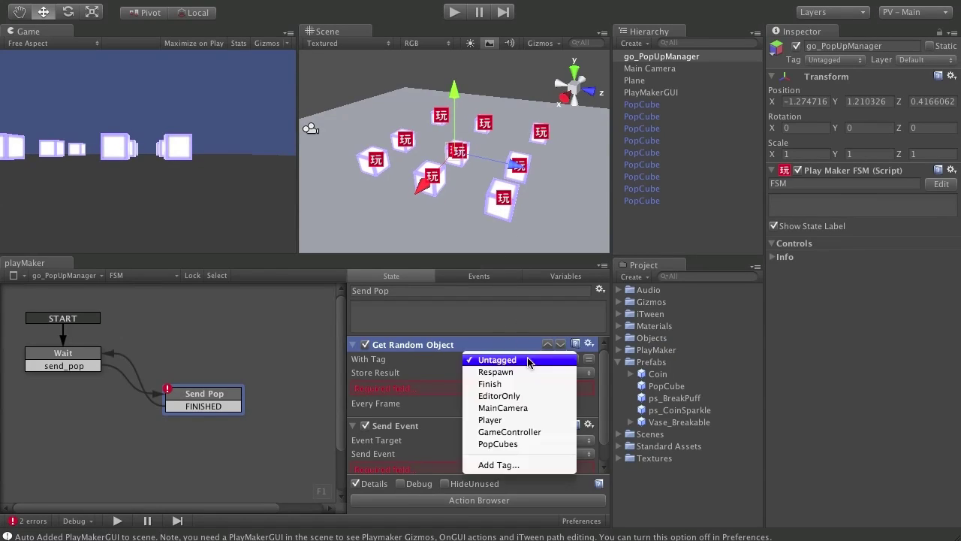
{"action": "left_click", "coordinate": [538, 444]}
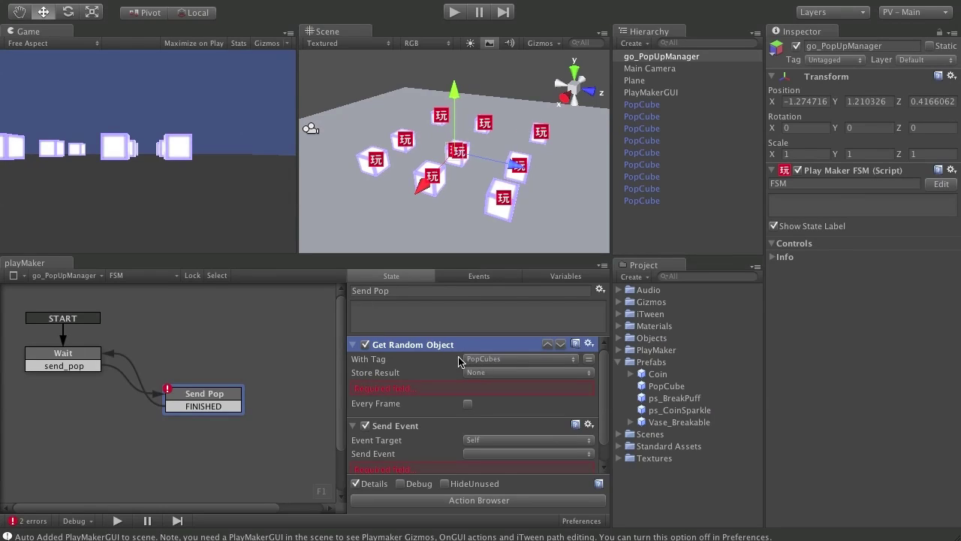
{"action": "left_click", "coordinate": [530, 373]}
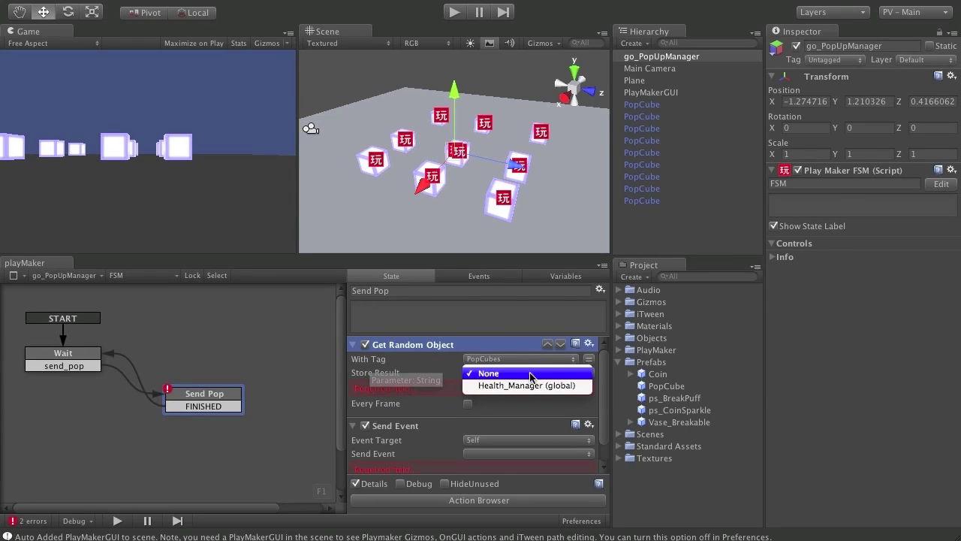
Create a new GameObject-type FSM variable named ThingToPop on go_PopUpManager
{"action": "left_click", "coordinate": [529, 373]}
{"action": "left_click", "coordinate": [563, 276]}
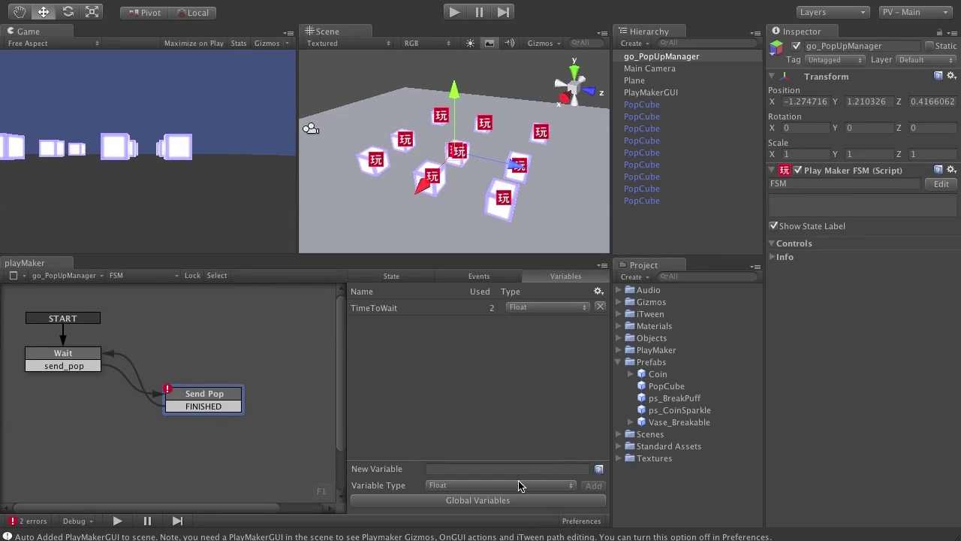
{"action": "left_click", "coordinate": [510, 489]}
{"action": "left_click", "coordinate": [455, 528]}
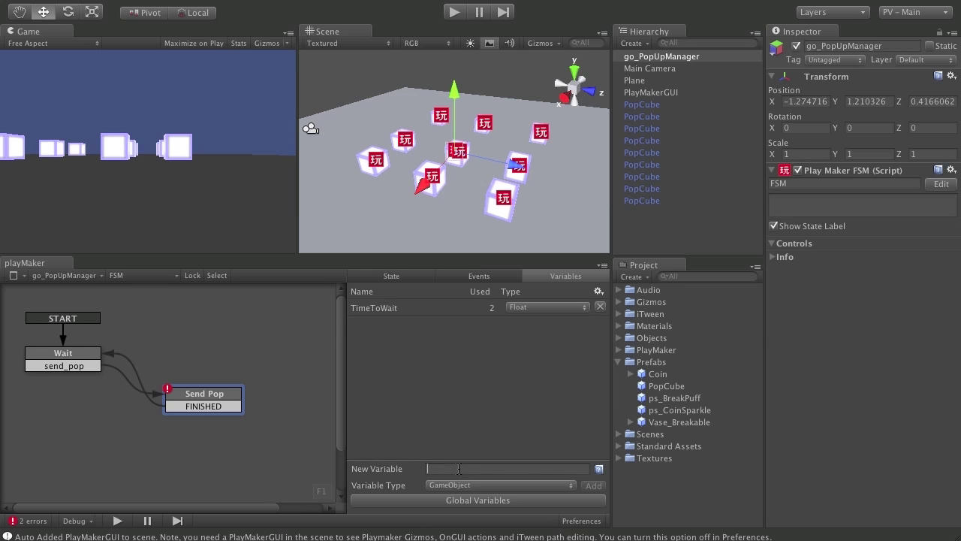
{"action": "type", "text": "ThingToPop"}
{"action": "key", "text": "Return"}
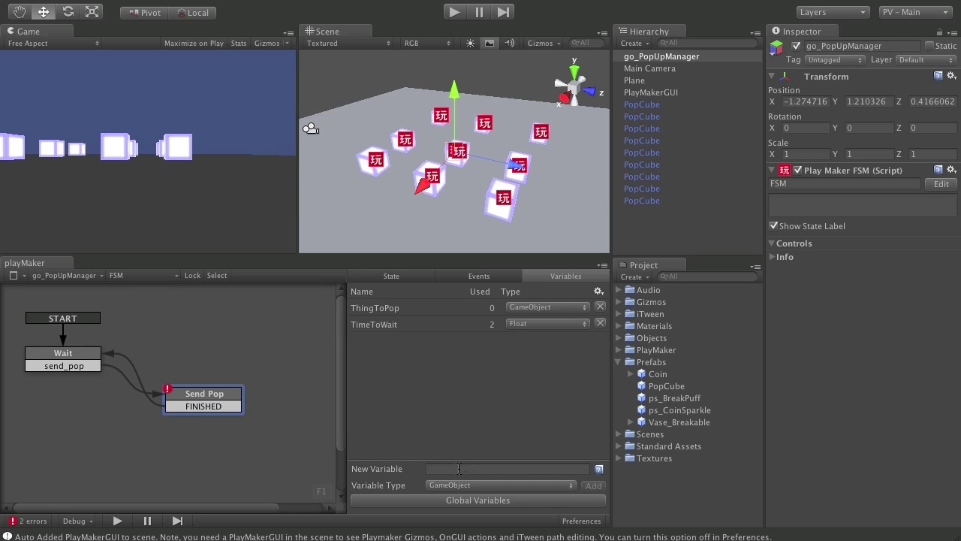
{"action": "left_click", "coordinate": [395, 278]}
Set Get Random Object's Store Result to the ThingToPop variable
{"action": "left_click", "coordinate": [508, 373]}
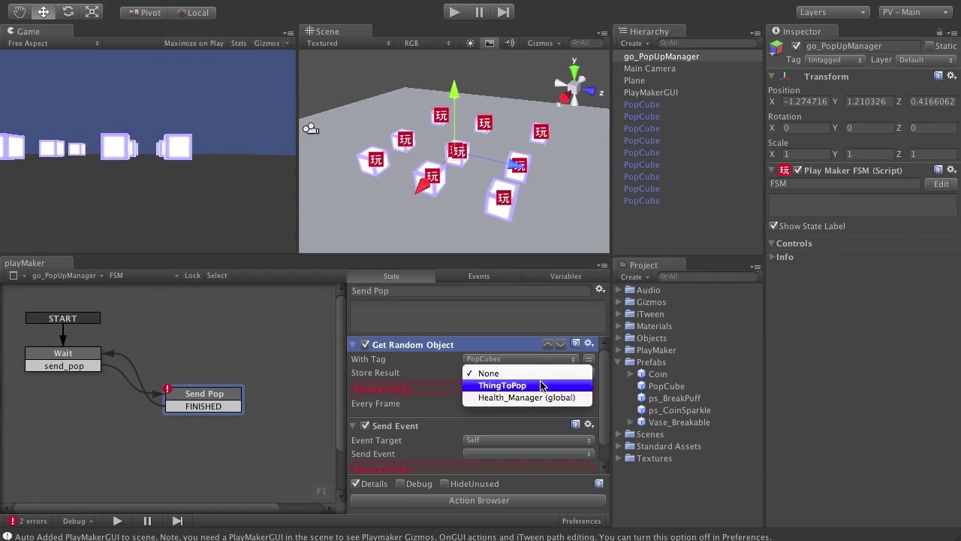
{"action": "left_click", "coordinate": [542, 381]}
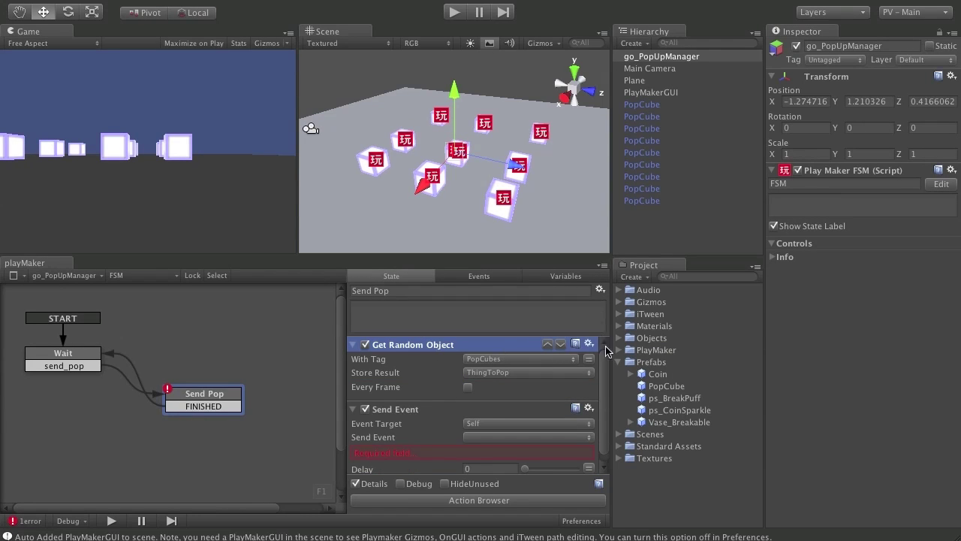
{"action": "scroll", "coordinate": [605, 373], "scroll_direction": "down", "scroll_amount": 1}
{"action": "scroll", "coordinate": [606, 373], "scroll_direction": "up", "scroll_amount": 1}
{"action": "scroll", "coordinate": [606, 368], "scroll_direction": "down", "scroll_amount": 1}
{"action": "scroll", "coordinate": [606, 368], "scroll_direction": "up", "scroll_amount": 1}
{"action": "scroll", "coordinate": [601, 387], "scroll_direction": "down", "scroll_amount": 1}
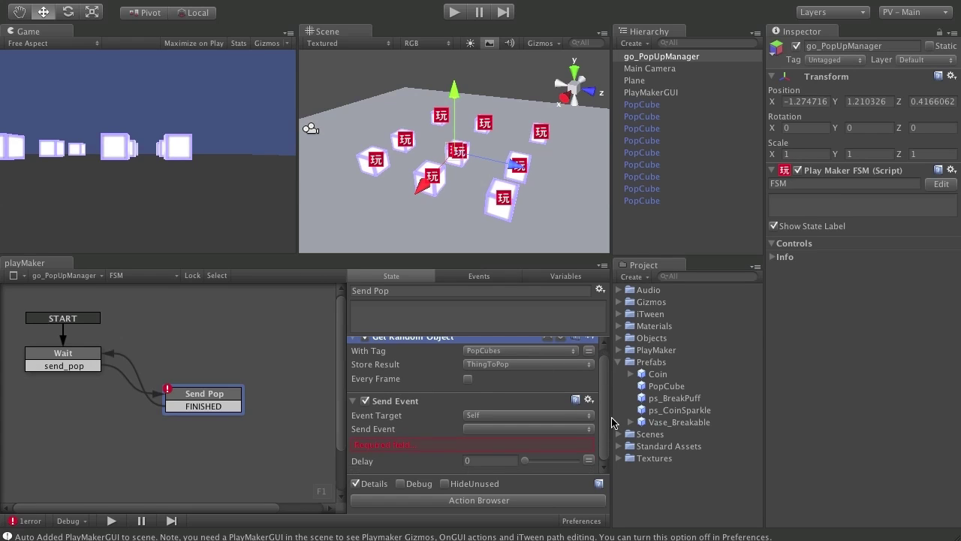
Target Send Event at GameObjectFSM using the ThingToPop variable, with Fsm Name FSM
{"action": "left_click", "coordinate": [497, 416]}
{"action": "left_click", "coordinate": [536, 441]}
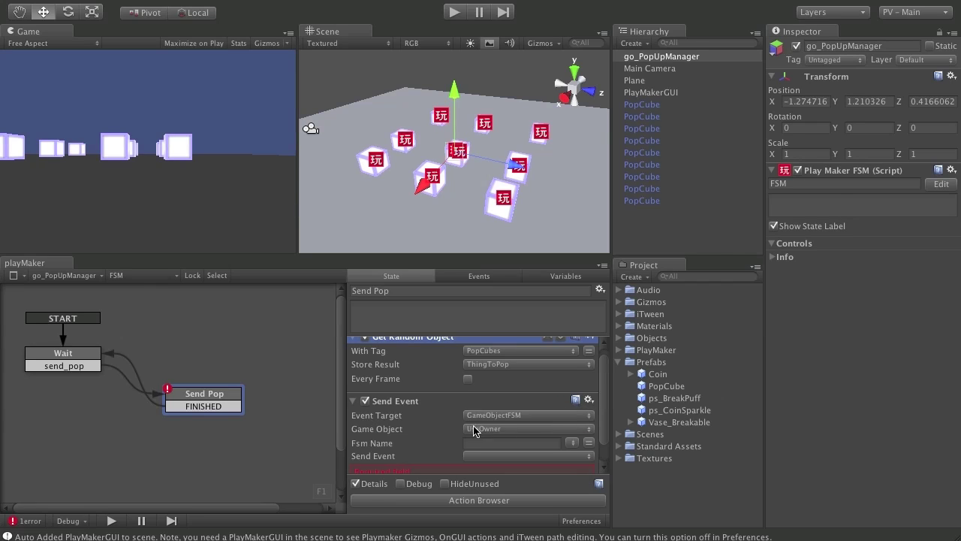
{"action": "left_click", "coordinate": [474, 429]}
{"action": "left_click", "coordinate": [474, 442]}
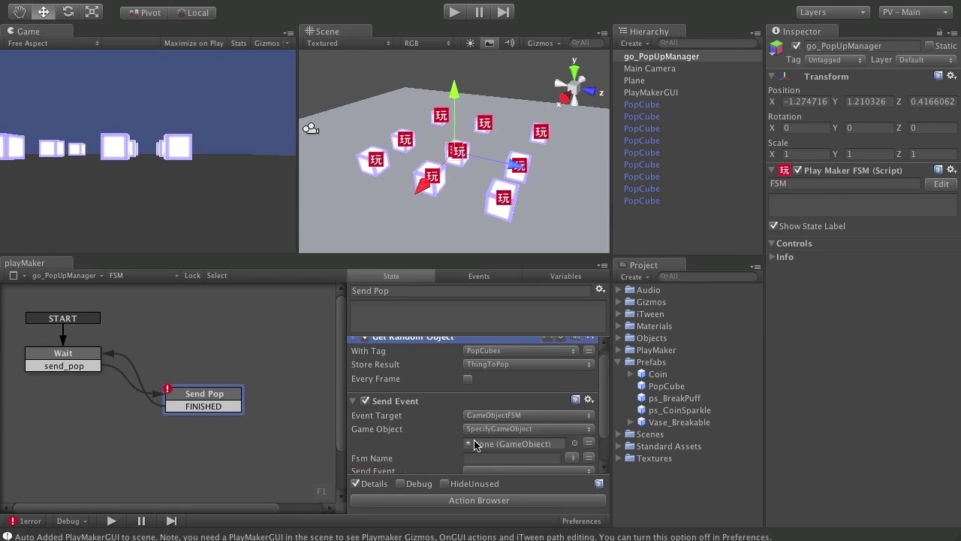
{"action": "left_click", "coordinate": [590, 446]}
{"action": "left_click", "coordinate": [557, 448]}
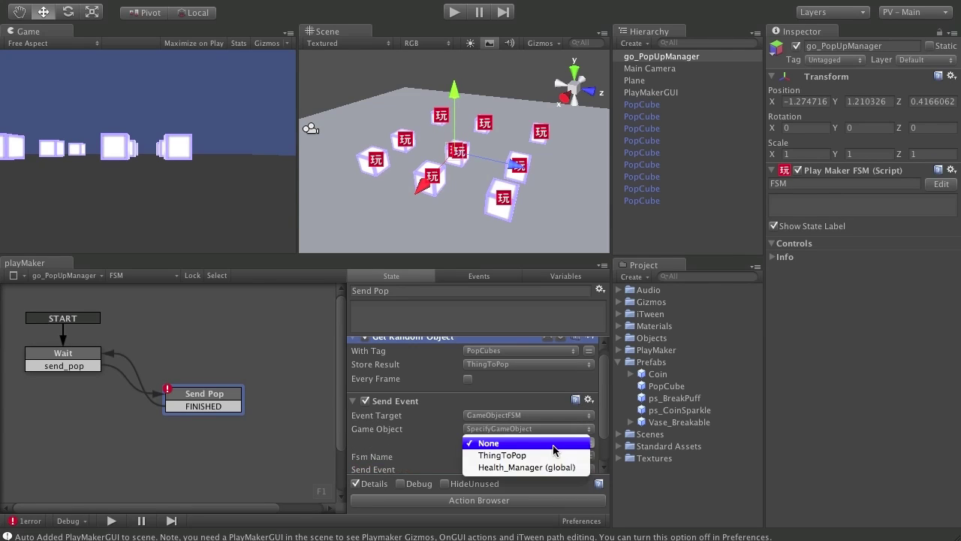
{"action": "left_click", "coordinate": [547, 455]}
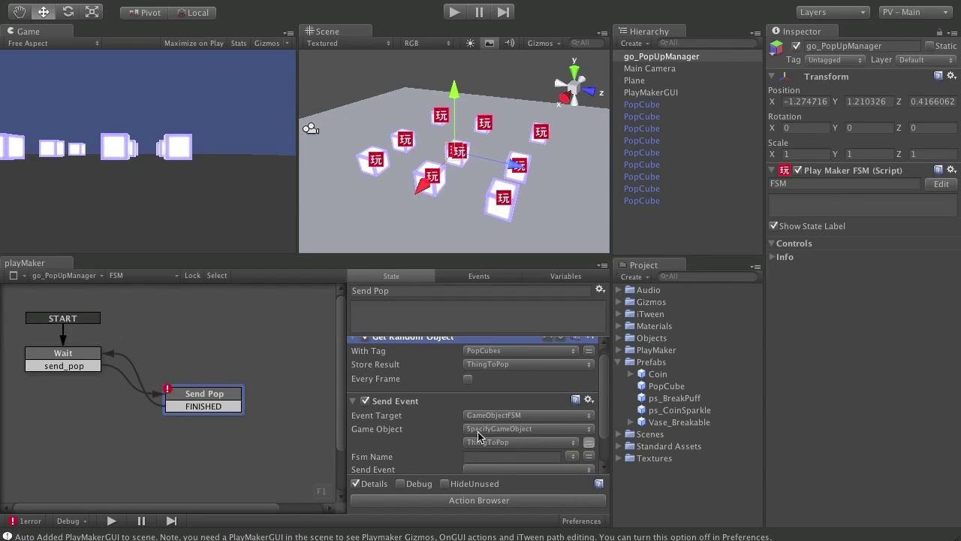
{"action": "scroll", "coordinate": [597, 387], "scroll_direction": "down", "scroll_amount": 2}
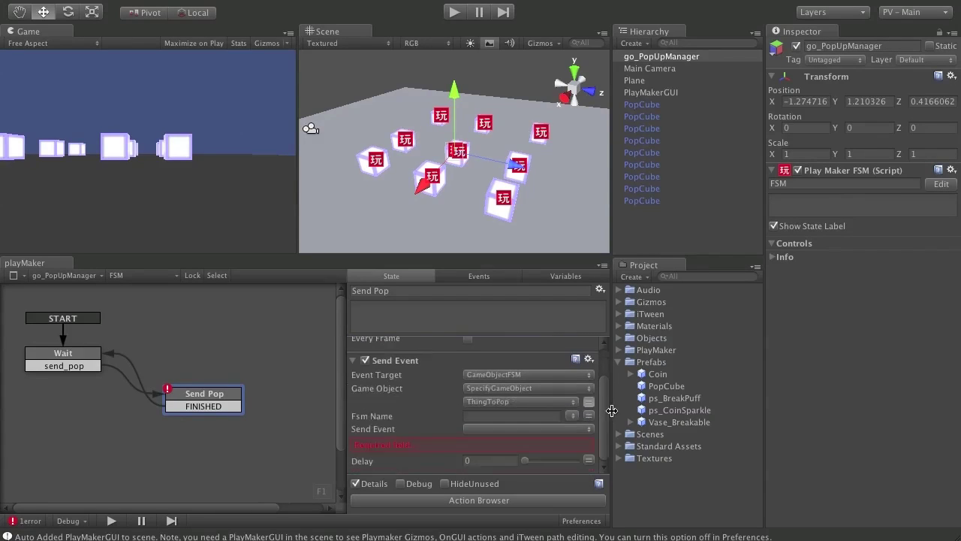
{"action": "left_click", "coordinate": [529, 416]}
{"action": "left_click", "coordinate": [537, 428]}
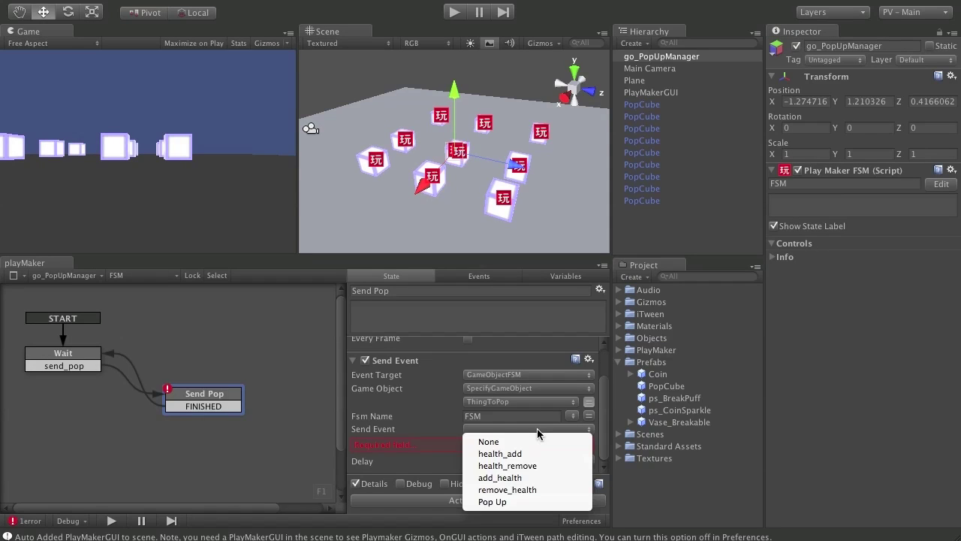
{"action": "left_click", "coordinate": [415, 422]}
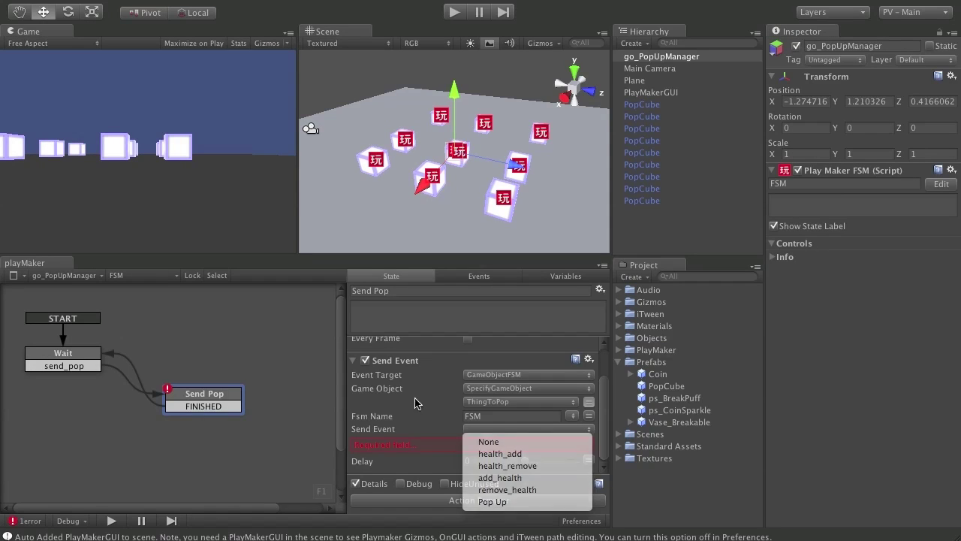
{"action": "left_click", "coordinate": [71, 360]}
Check that the PopCube prefab FSM's Pop Up event is global, then reselect go_PopUpManager
{"action": "left_click", "coordinate": [208, 394]}
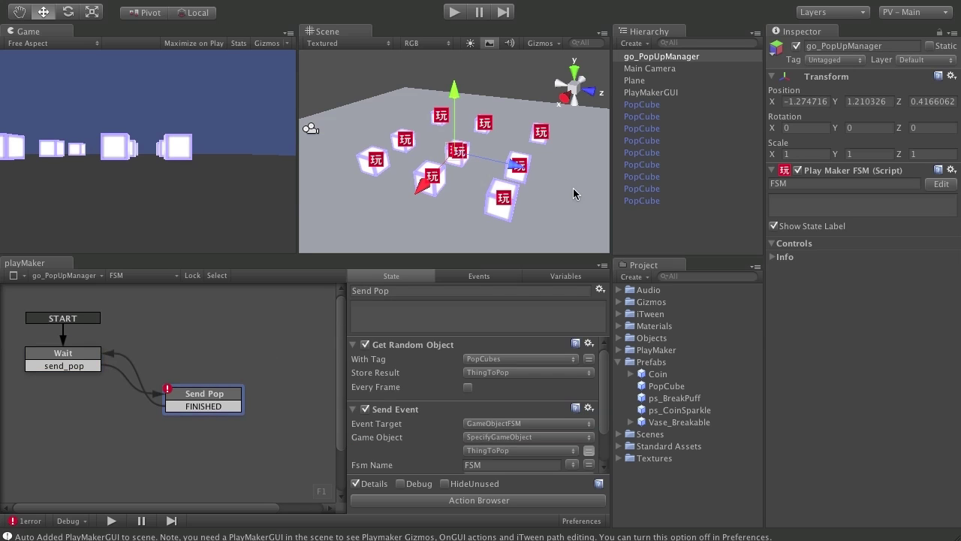
{"action": "left_click", "coordinate": [656, 386]}
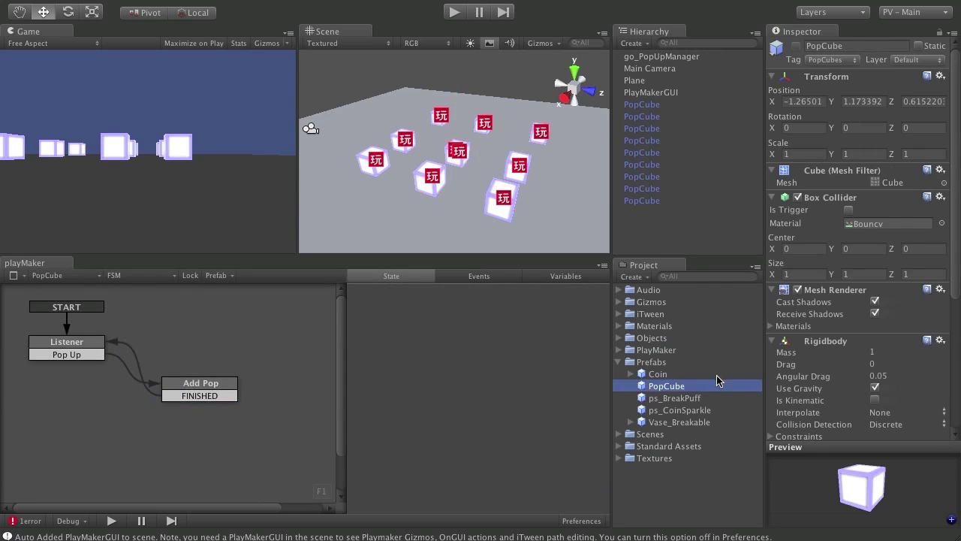
{"action": "left_click", "coordinate": [68, 356]}
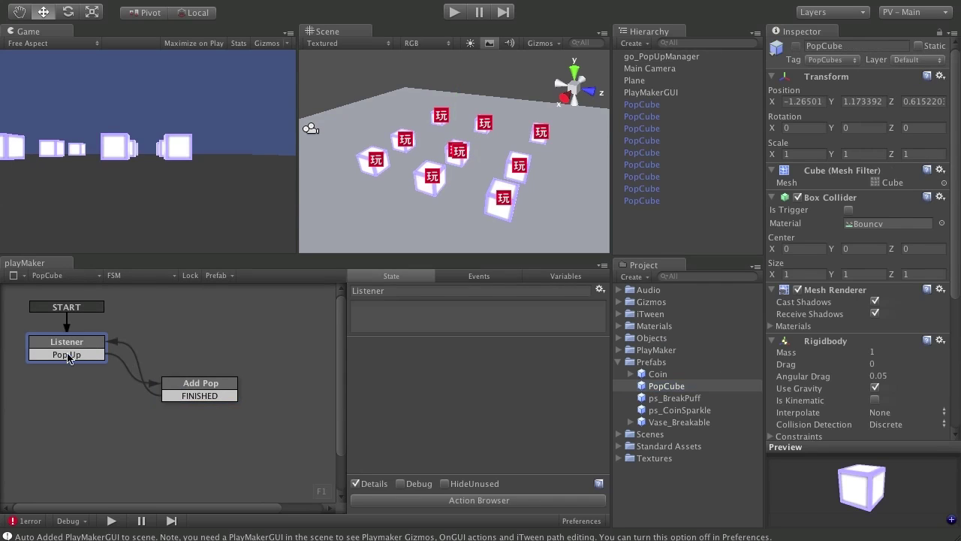
{"action": "left_click", "coordinate": [479, 276]}
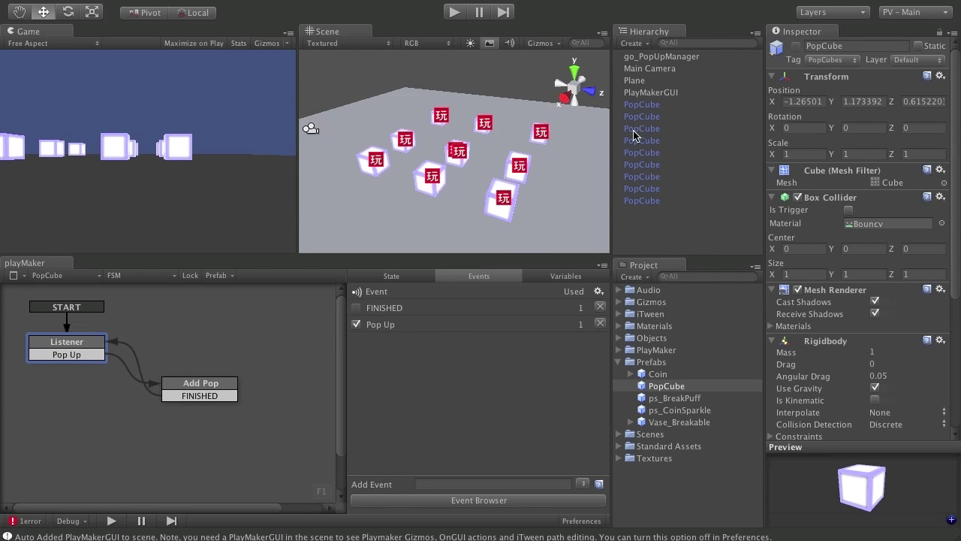
{"action": "left_click", "coordinate": [658, 57]}
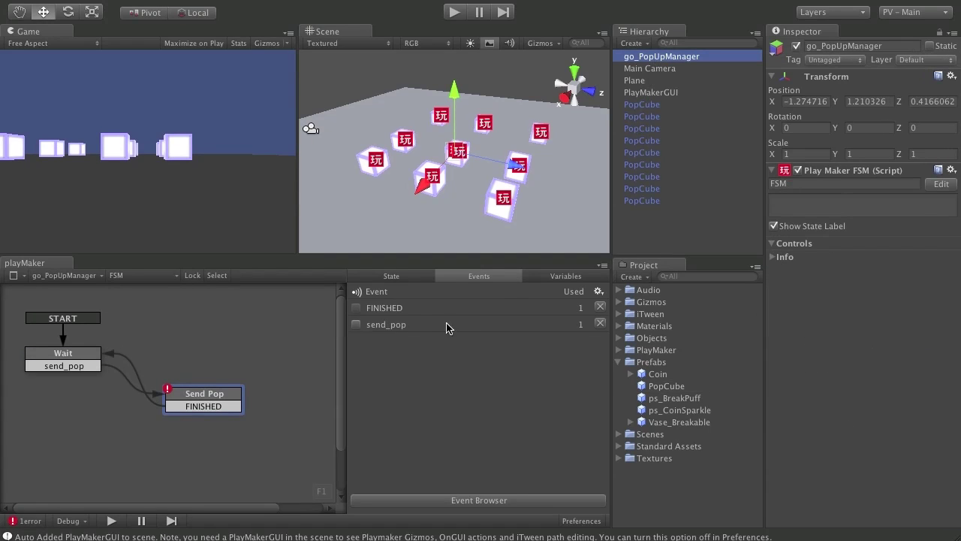
Choose Pop Up as the event Send Pop's Send Event sends to the picked cube
{"action": "left_click", "coordinate": [211, 396]}
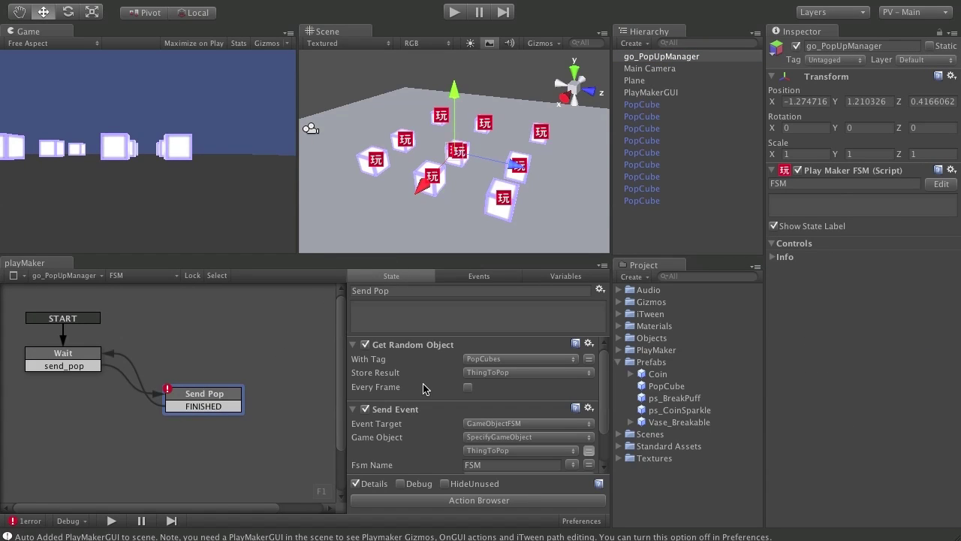
{"action": "scroll", "coordinate": [451, 405], "scroll_direction": "down", "scroll_amount": 2}
{"action": "left_click", "coordinate": [515, 429]}
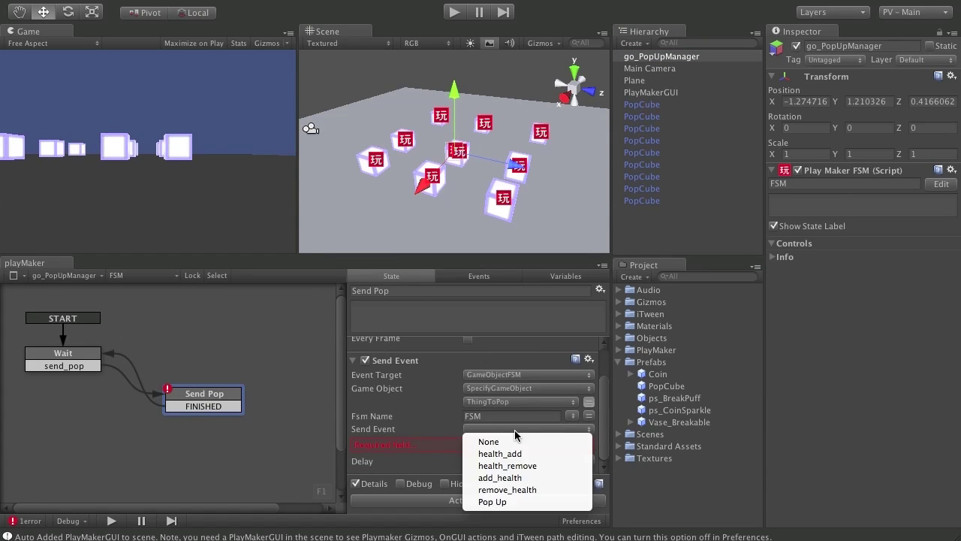
{"action": "left_click", "coordinate": [554, 502]}
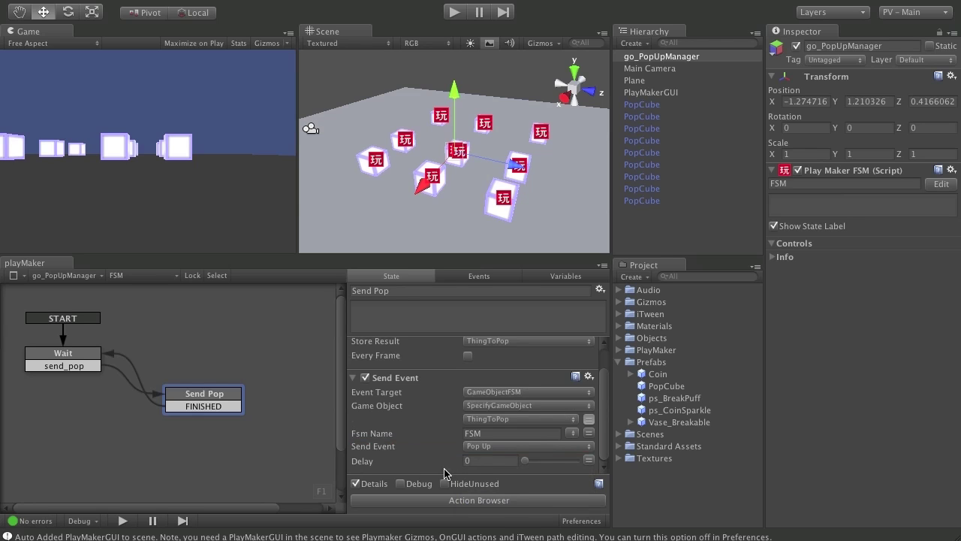
{"action": "scroll", "coordinate": [424, 398], "scroll_direction": "up", "scroll_amount": 2}
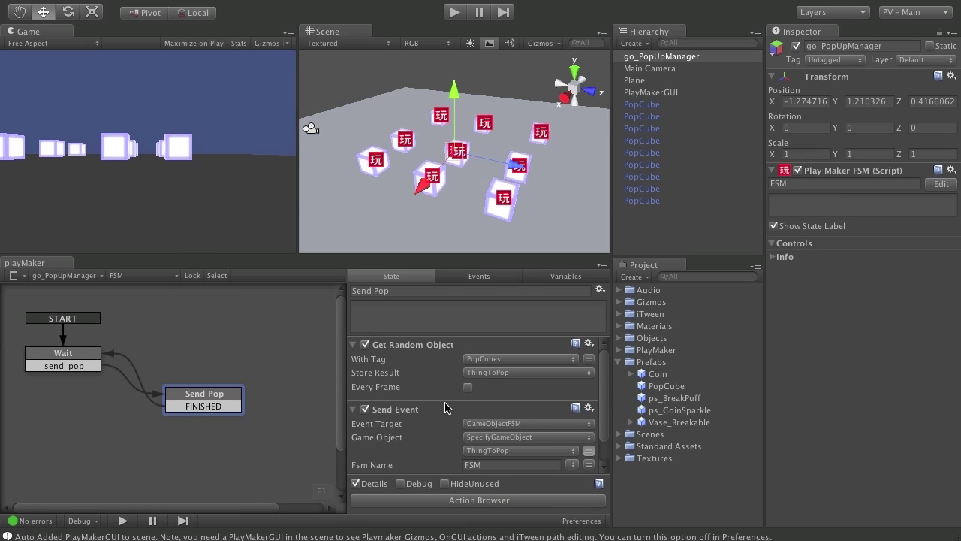
{"action": "scroll", "coordinate": [450, 408], "scroll_direction": "down", "scroll_amount": 2}
{"action": "scroll", "coordinate": [440, 418], "scroll_direction": "up", "scroll_amount": 2}
{"action": "left_click", "coordinate": [65, 356]}
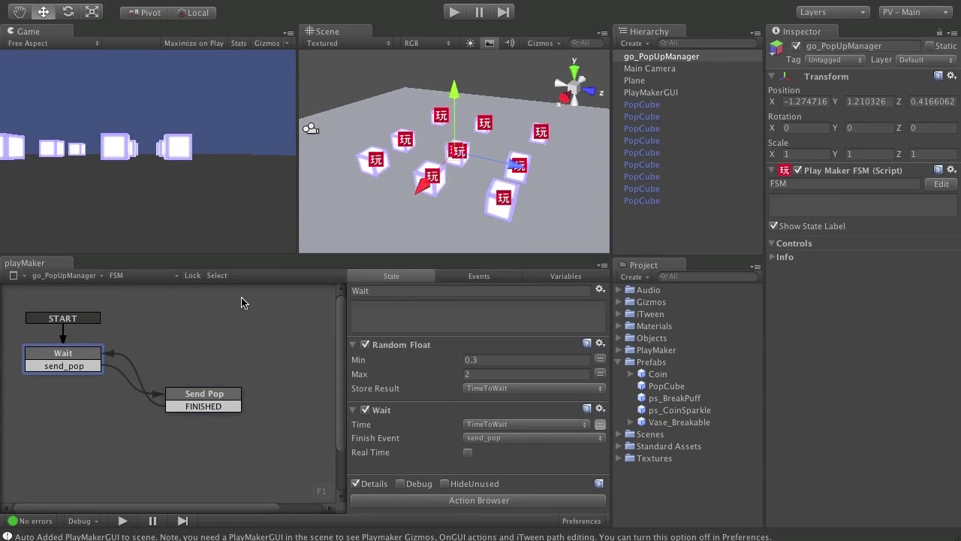
Play-test the scene, watch the cubes pop at random intervals, then stop playback
{"action": "left_click_drag", "start_coordinate": [526, 151], "coordinate": [487, 140], "text": "alt"}
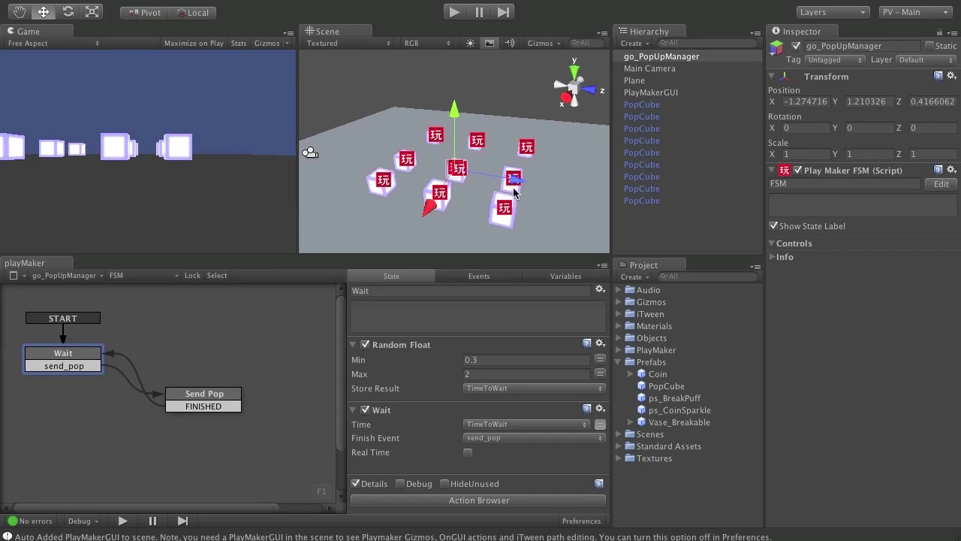
{"action": "left_click", "coordinate": [455, 14]}
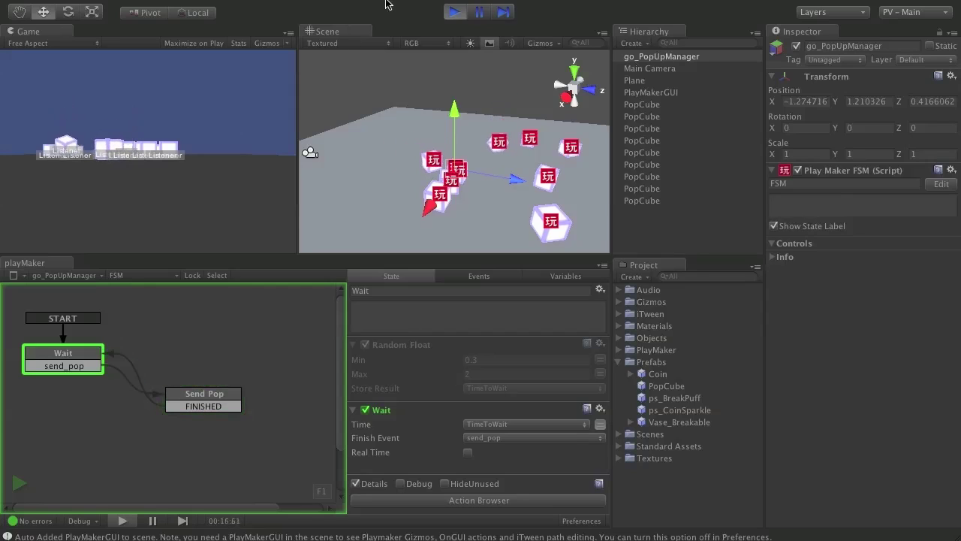
{"action": "left_click", "coordinate": [454, 12]}
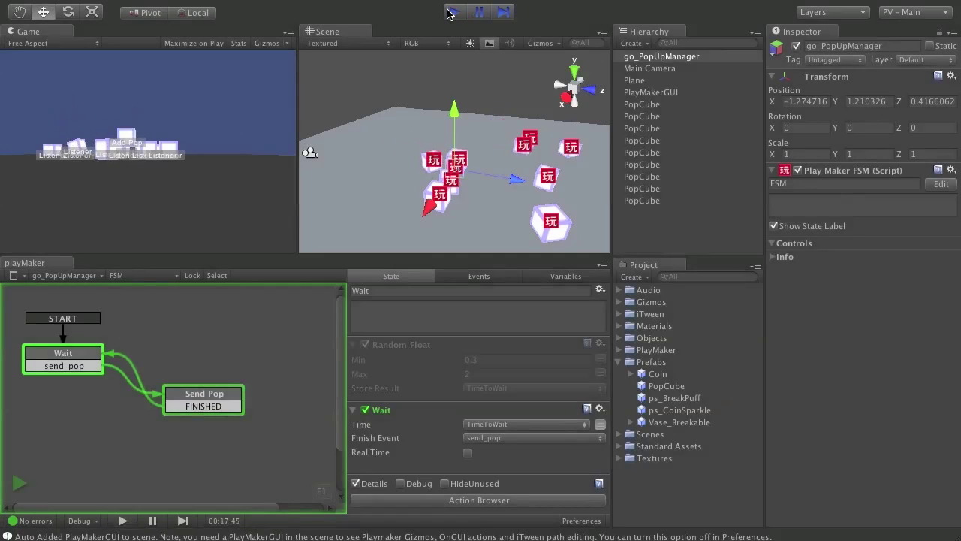
Review the PopCube Add Pop state's 400 upward force and iTween actions, then start another play test
{"action": "left_click", "coordinate": [668, 387]}
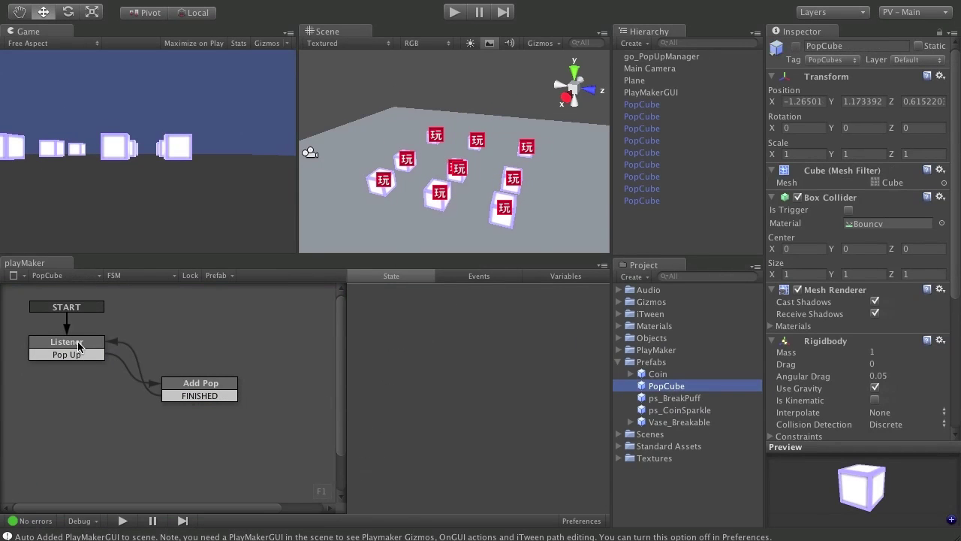
{"action": "left_click", "coordinate": [79, 346]}
{"action": "left_click", "coordinate": [196, 392]}
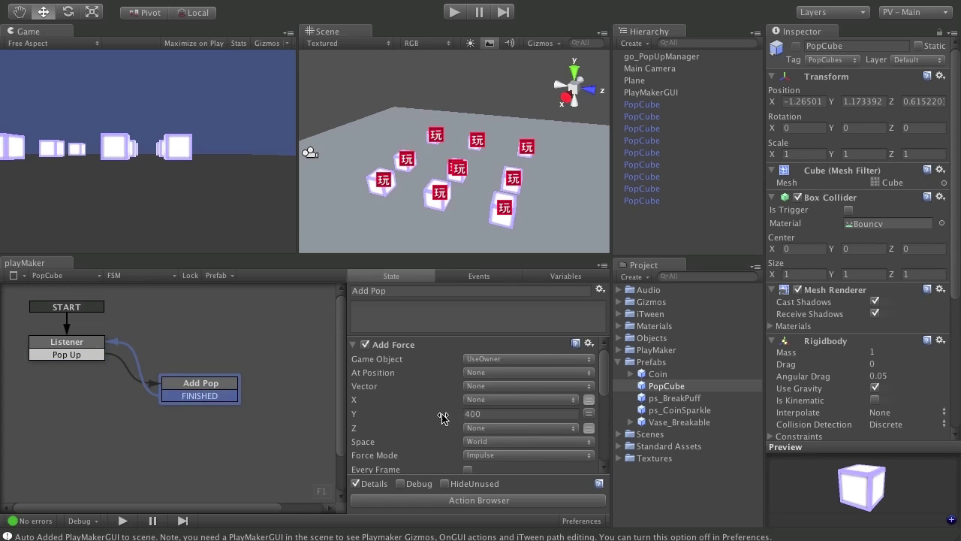
{"action": "left_click", "coordinate": [505, 415]}
{"action": "scroll", "coordinate": [485, 383], "scroll_direction": "down", "scroll_amount": 10}
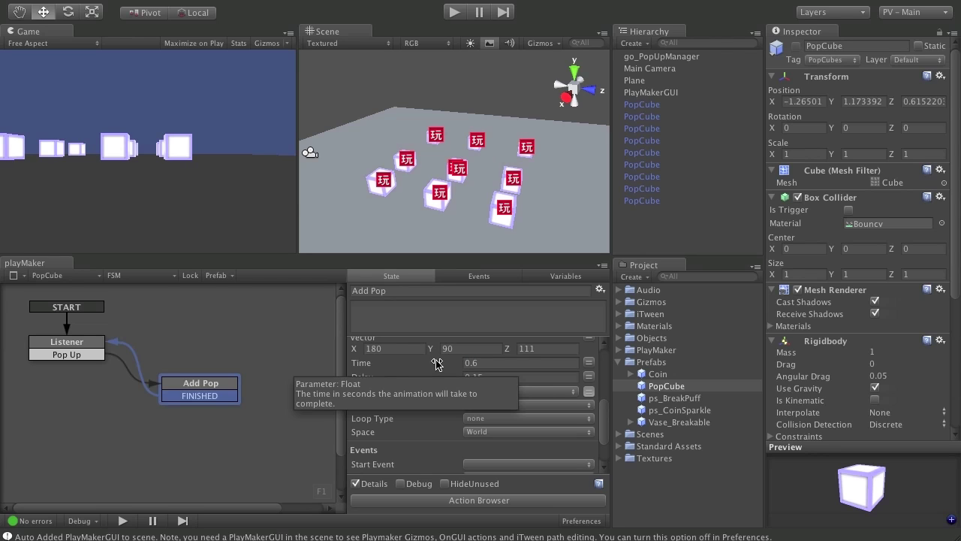
{"action": "left_click", "coordinate": [455, 12]}
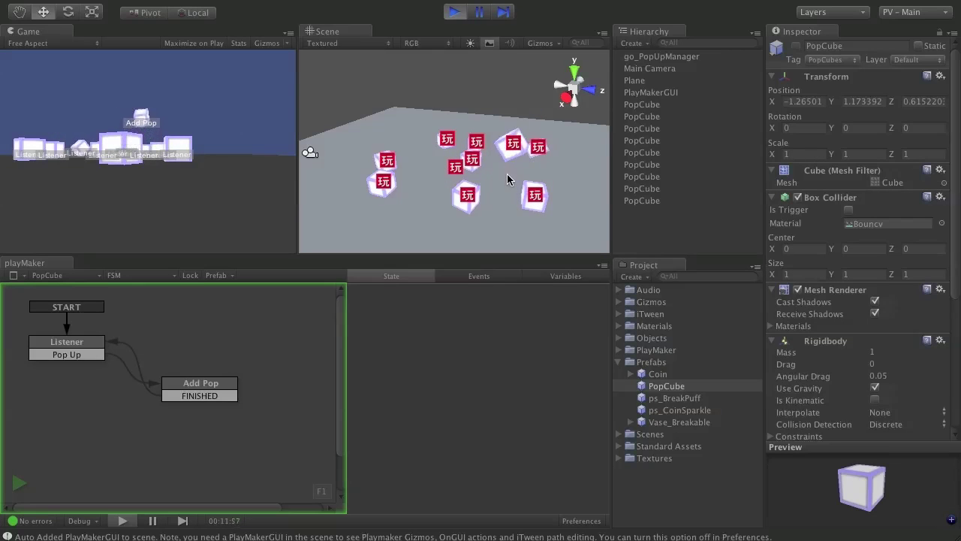
Stop the play test after watching the cubes pop up randomly
{"action": "left_click", "coordinate": [454, 13]}
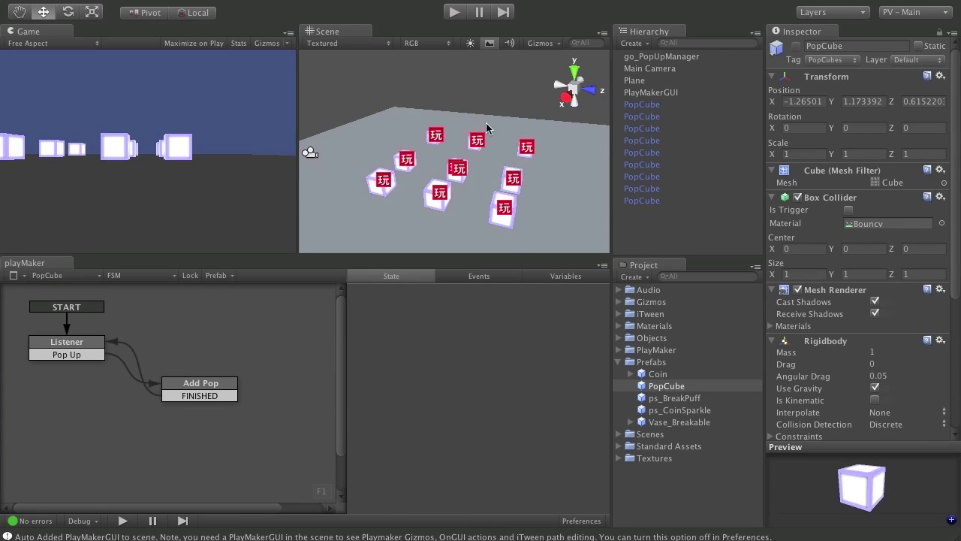
{"action": "left_click_drag", "start_coordinate": [486, 128], "coordinate": [470, 169], "text": "alt"}
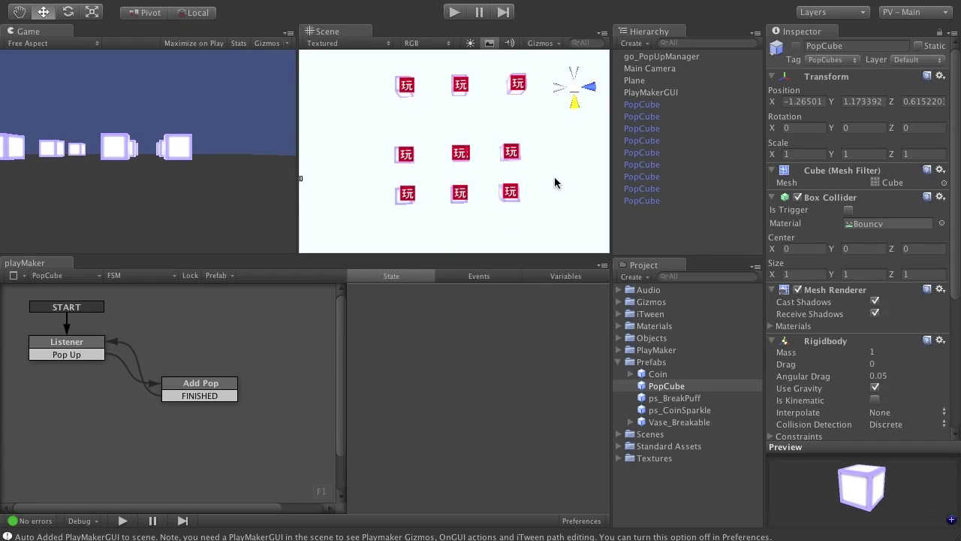
{"action": "left_click_drag", "start_coordinate": [555, 180], "coordinate": [478, 102], "text": "alt"}
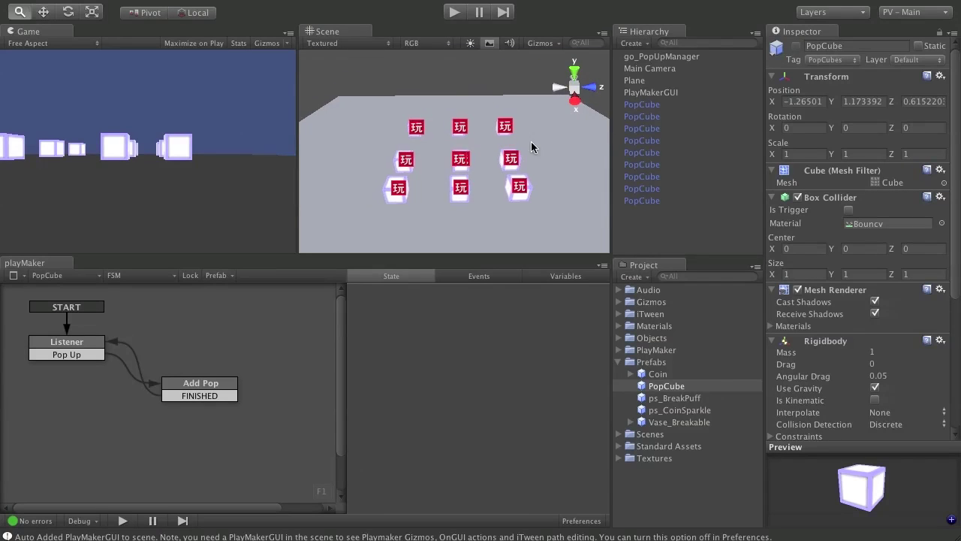
{"action": "left_click_drag", "start_coordinate": [531, 143], "coordinate": [452, 104], "text": "alt"}
{"action": "key", "text": "w"}
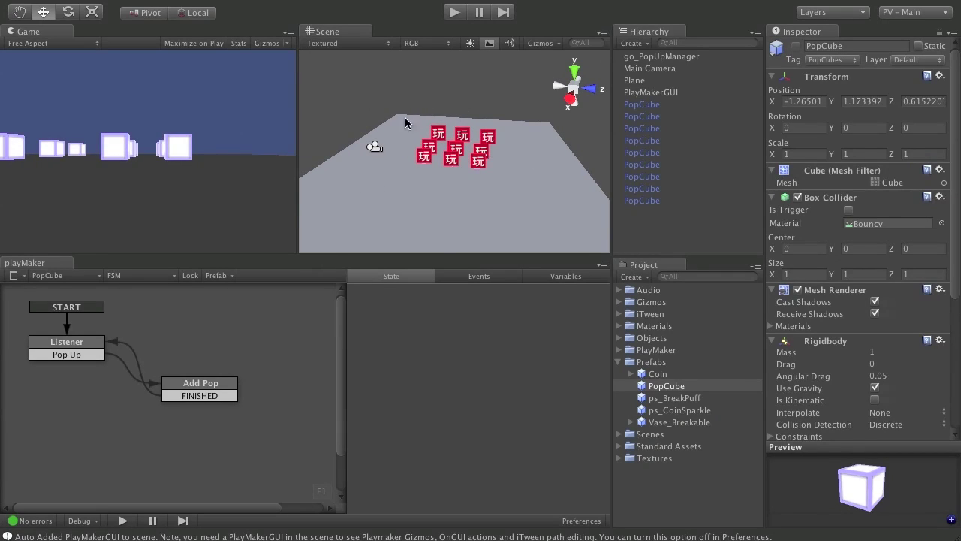
{"action": "left_click_drag", "start_coordinate": [461, 143], "coordinate": [498, 157], "text": "alt"}
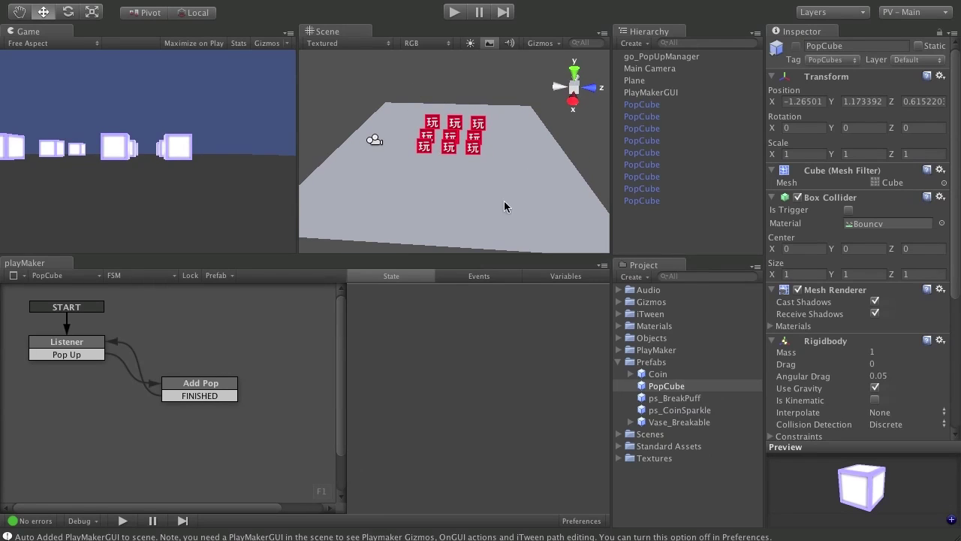
{"action": "right_click_drag", "start_coordinate": [423, 138], "coordinate": [502, 170], "text": "alt"}
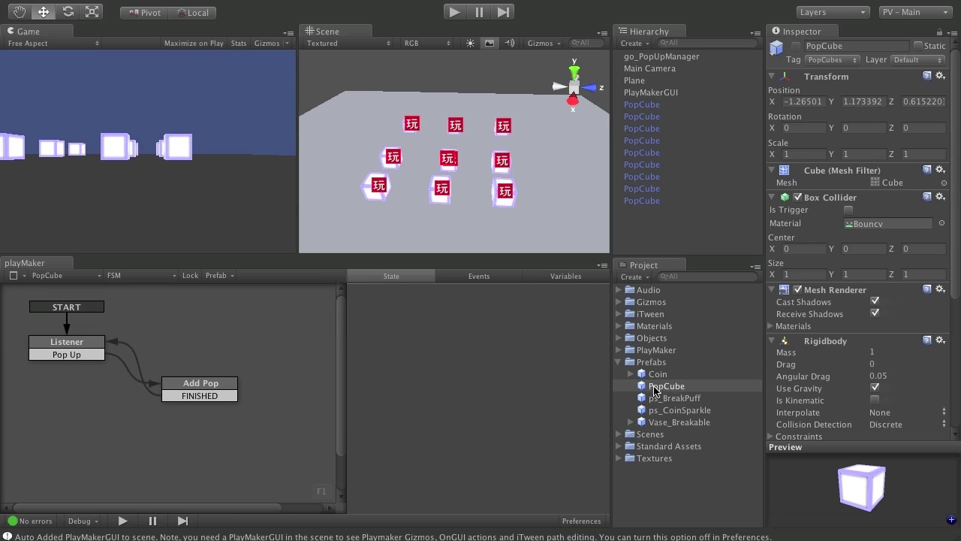
{"action": "left_click", "coordinate": [646, 389]}
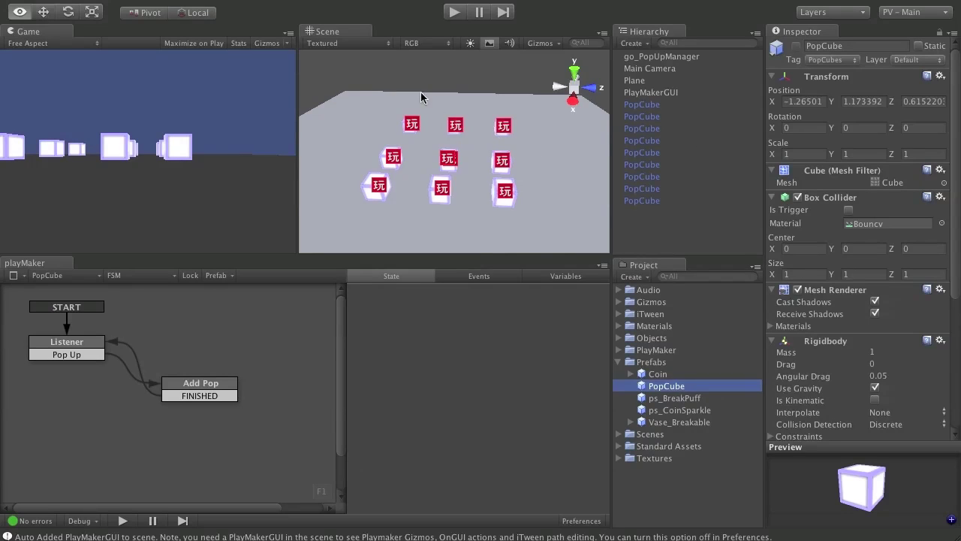
{"action": "left_click_drag", "start_coordinate": [420, 91], "coordinate": [458, 161], "text": "alt"}
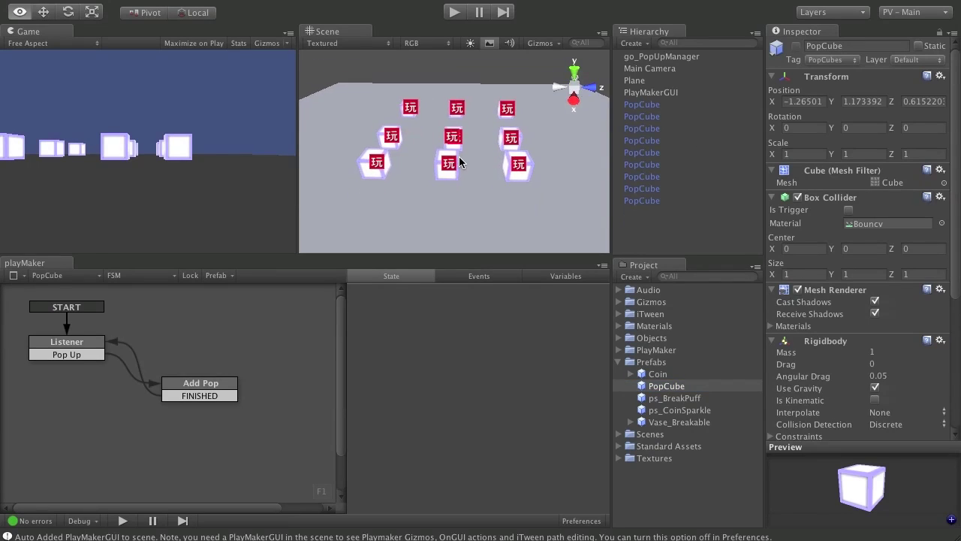